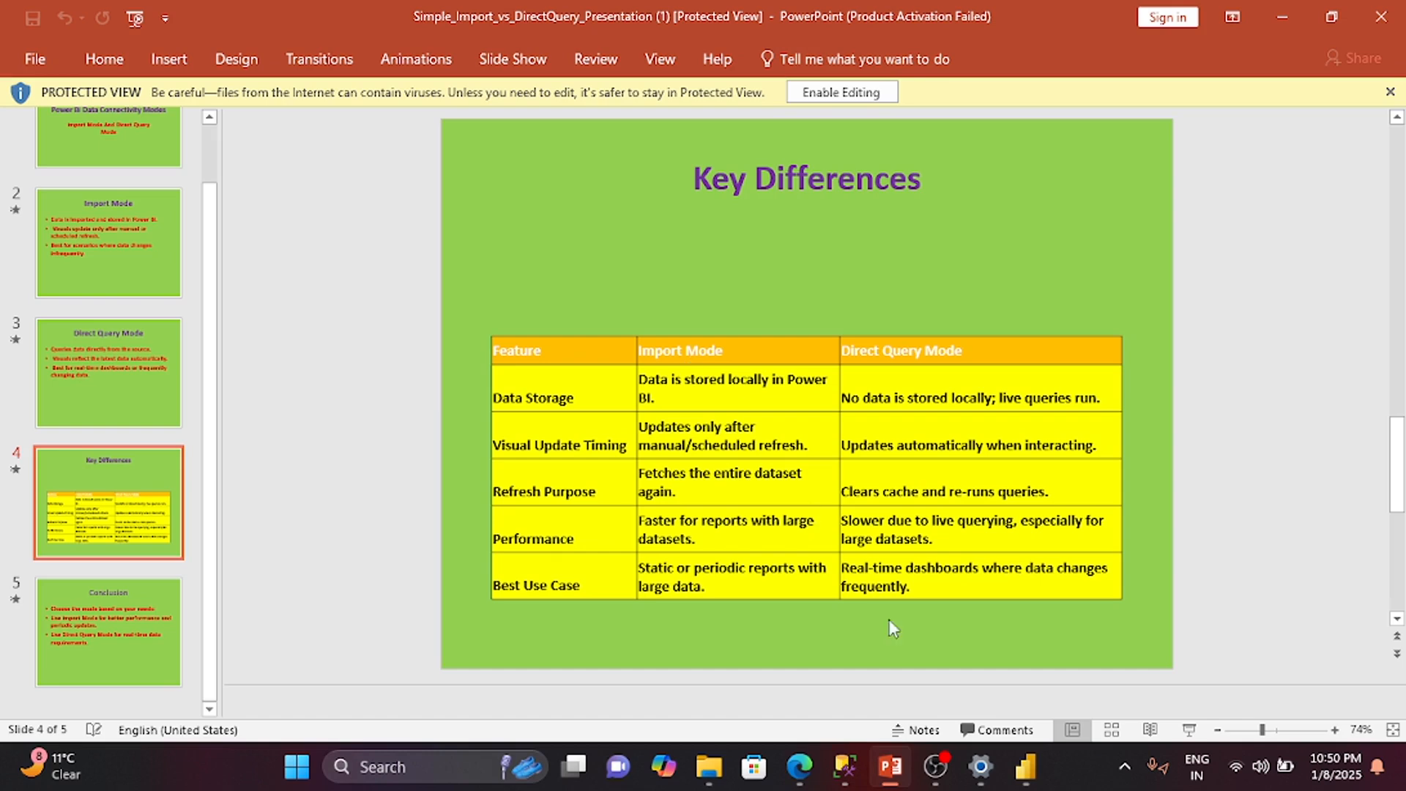
Switch to Power BI Desktop and start a new SQL Server database connection
{"action": "mouse_move", "coordinate": [1026, 767]}
{"action": "left_click", "coordinate": [1125, 665]}
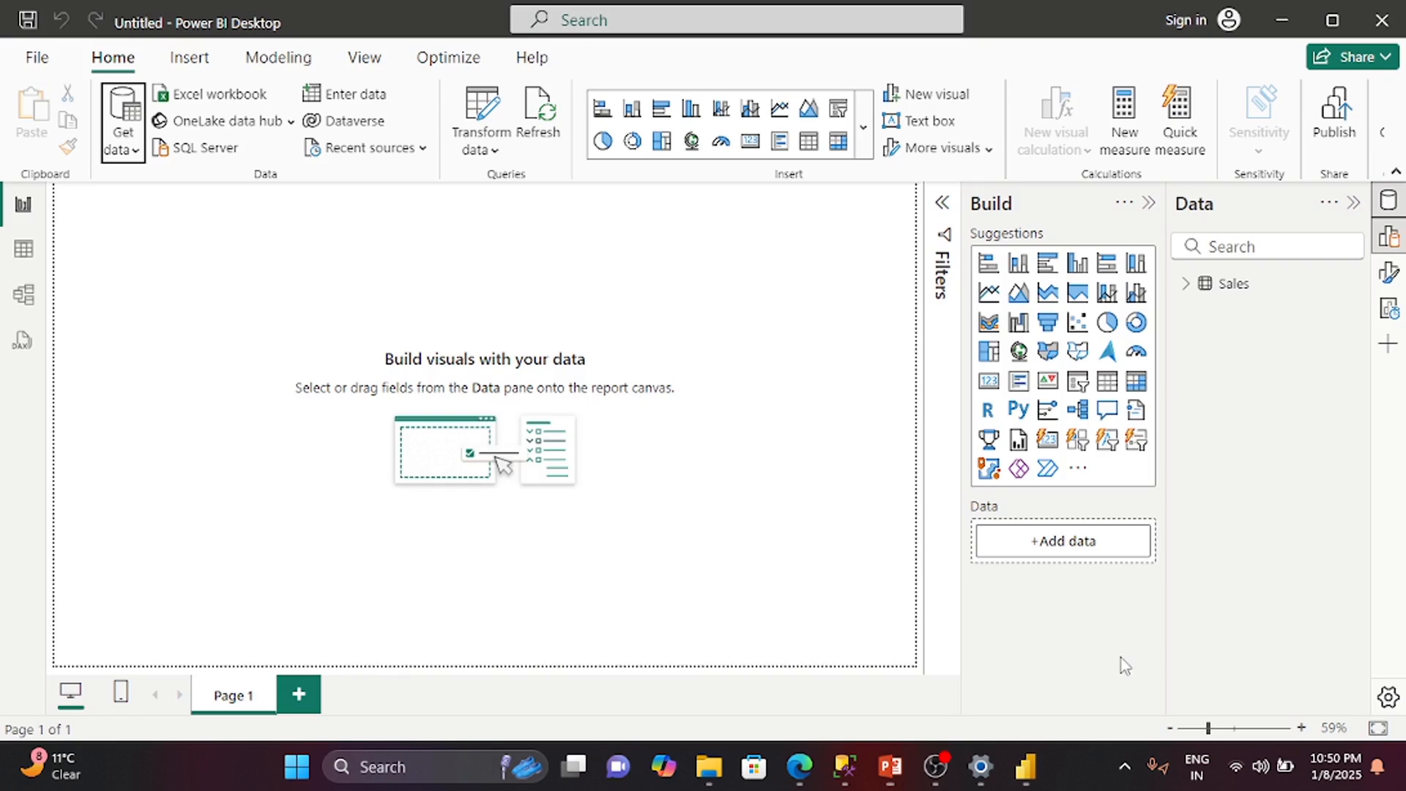
{"action": "left_click", "coordinate": [1023, 755]}
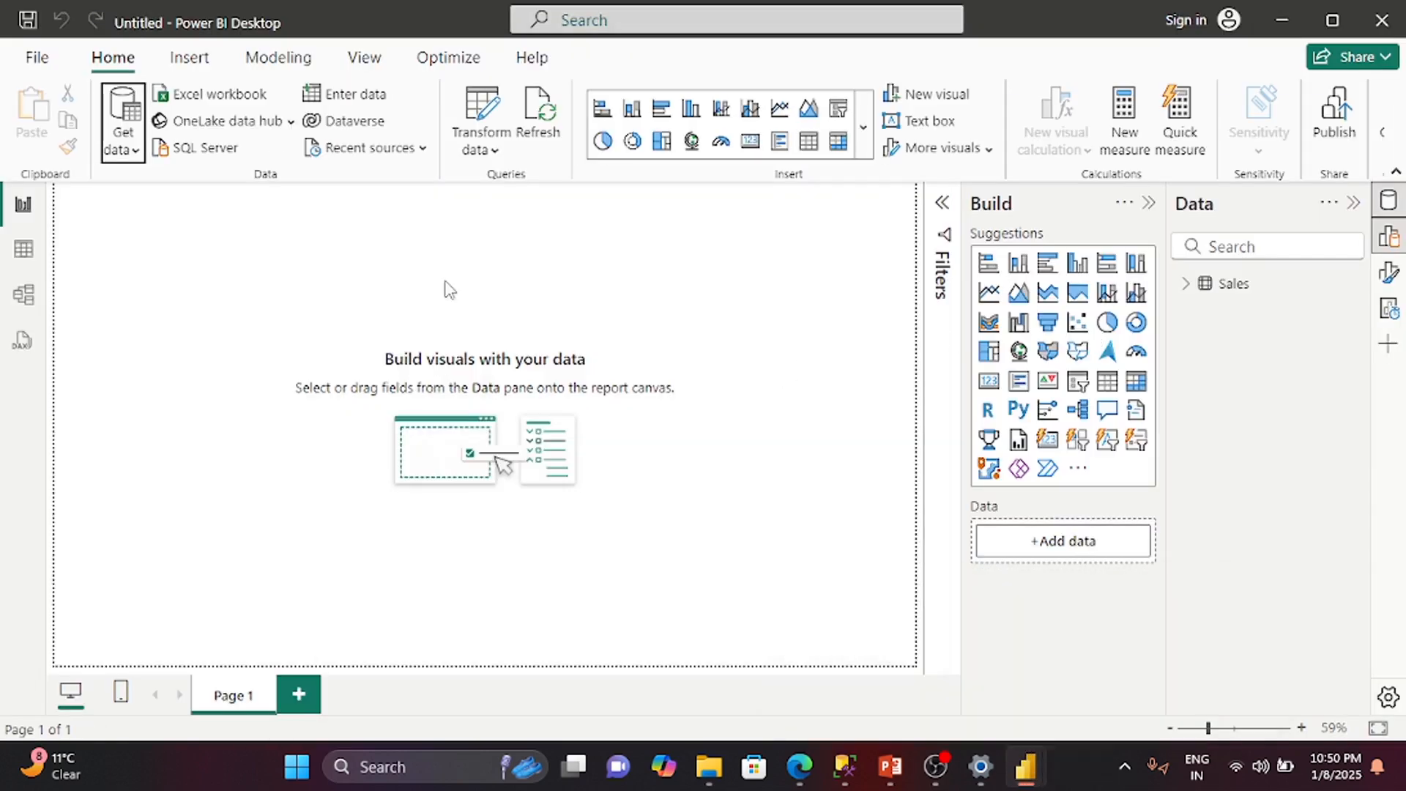
{"action": "left_click", "coordinate": [126, 149]}
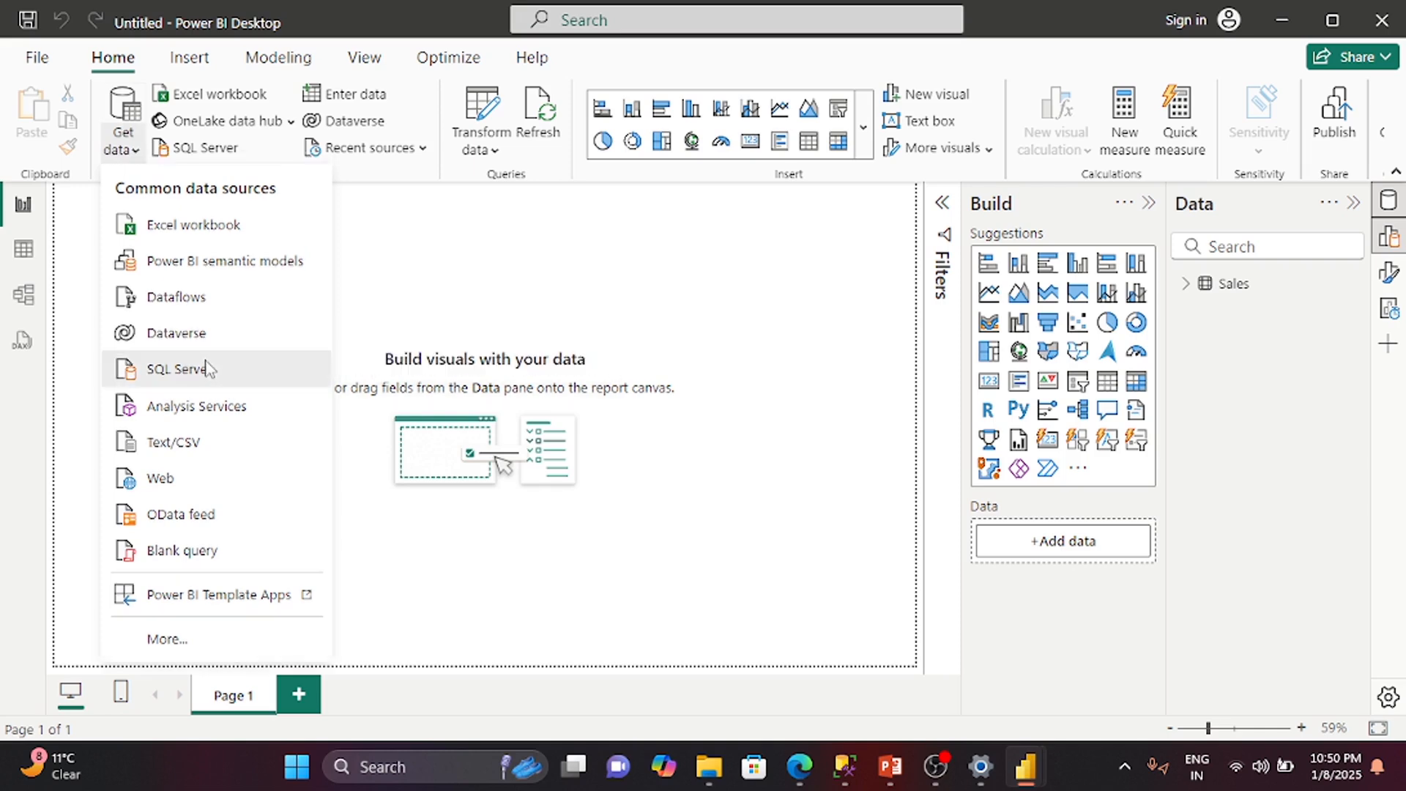
{"action": "left_click", "coordinate": [210, 368]}
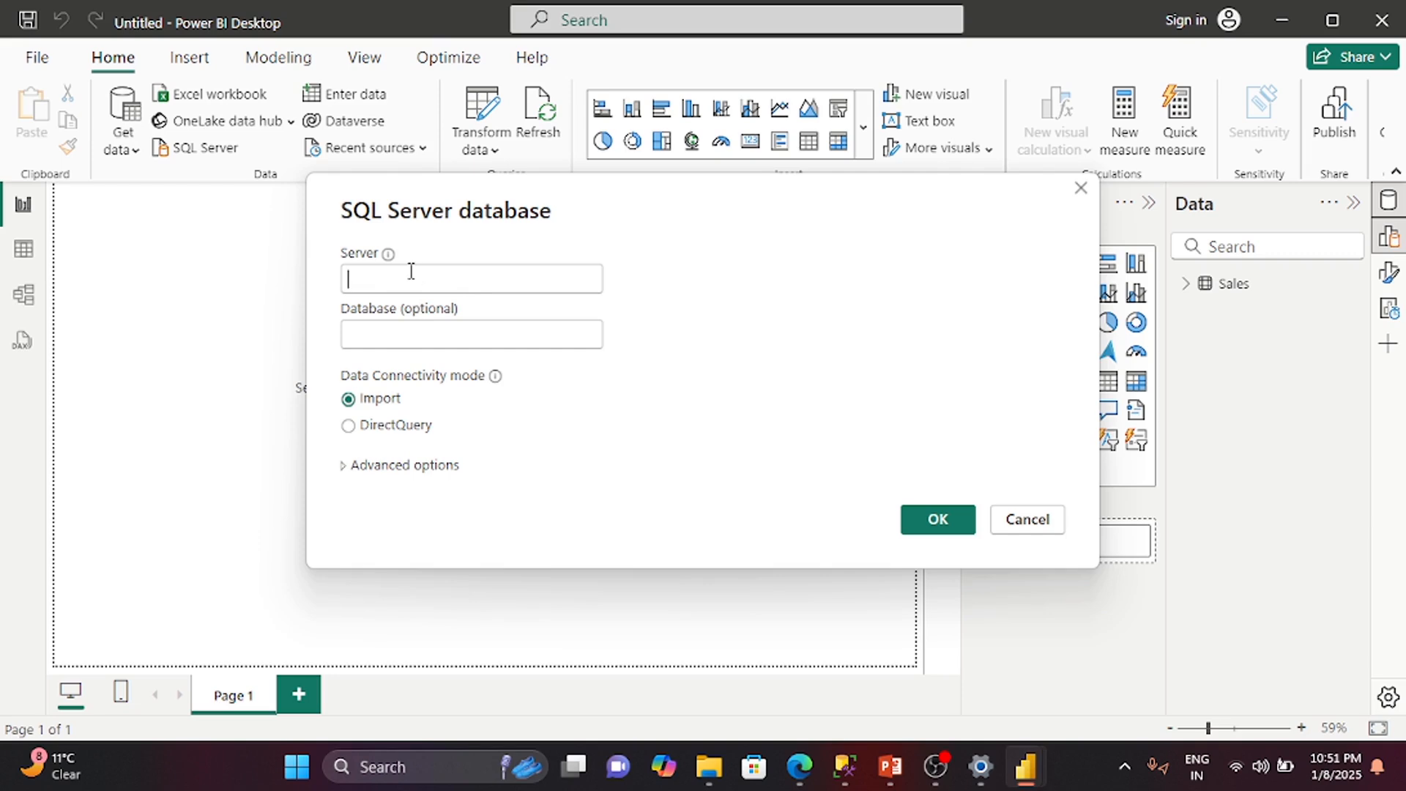
Connect to server DESKTOP-ED2N2DI\SQLEXPRESS and database master using the DirectQuery connectivity mode
{"action": "type", "text": "DESKTOP-ED2N2DI\\SQLEXPRESS"}
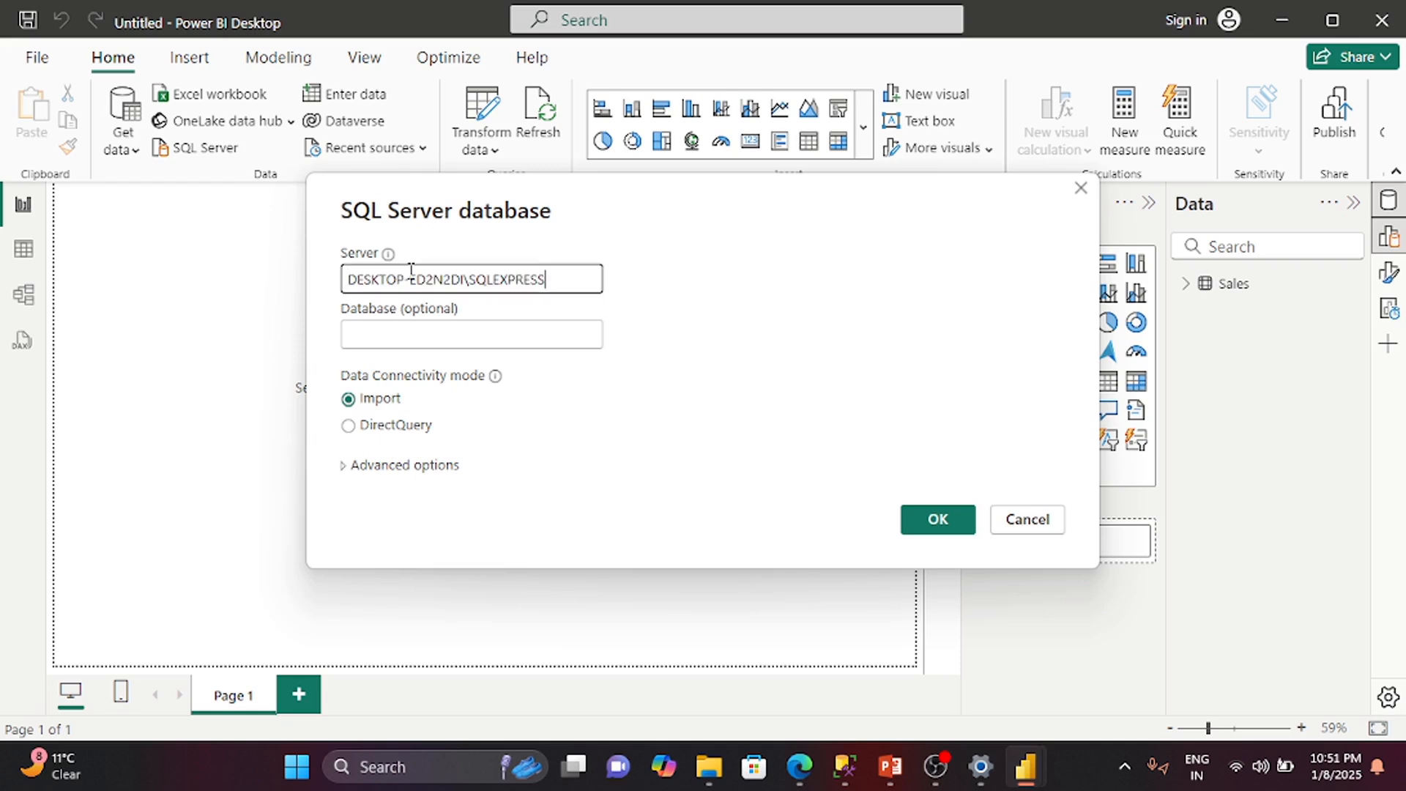
{"action": "left_click", "coordinate": [391, 334]}
{"action": "type", "text": "maste"}
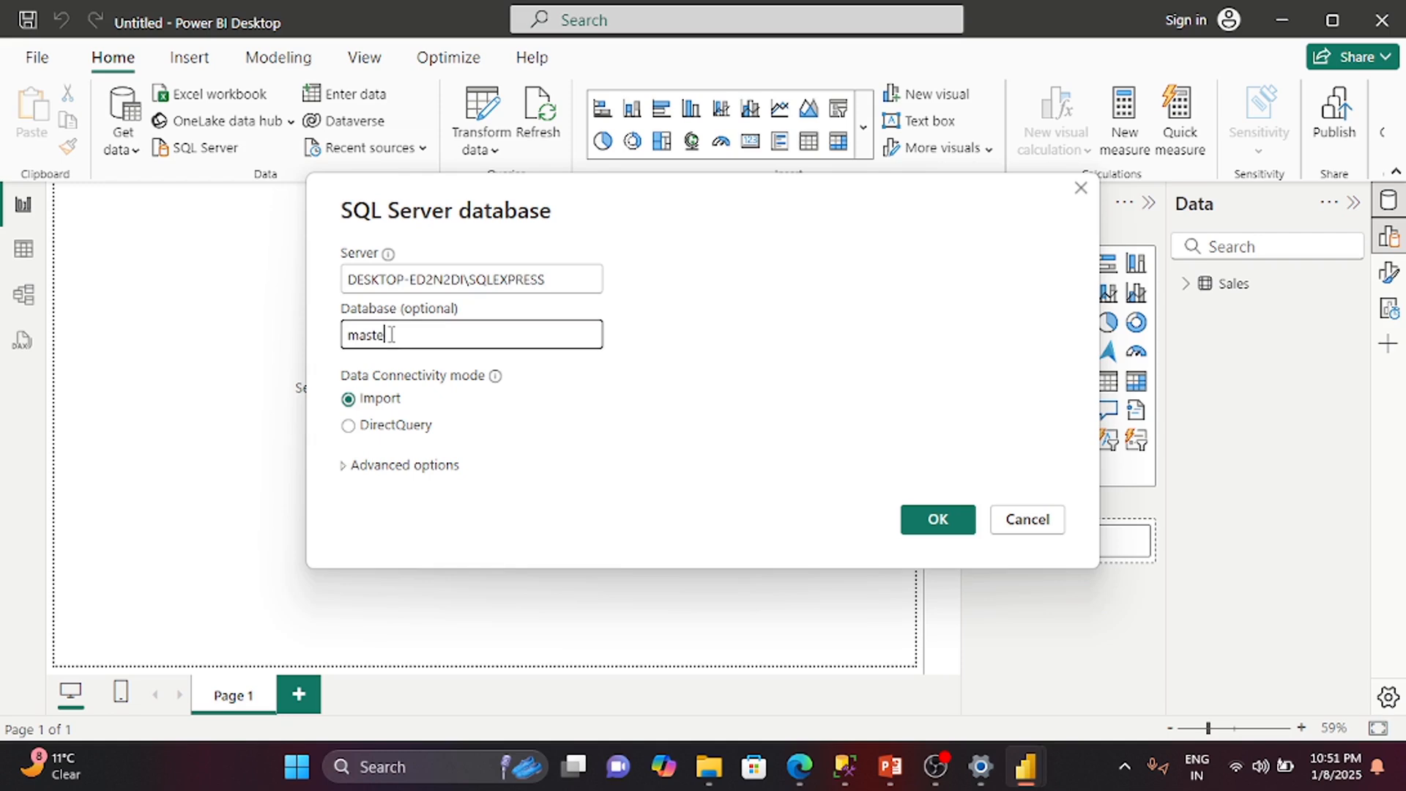
{"action": "type", "text": "r"}
{"action": "left_click", "coordinate": [349, 429]}
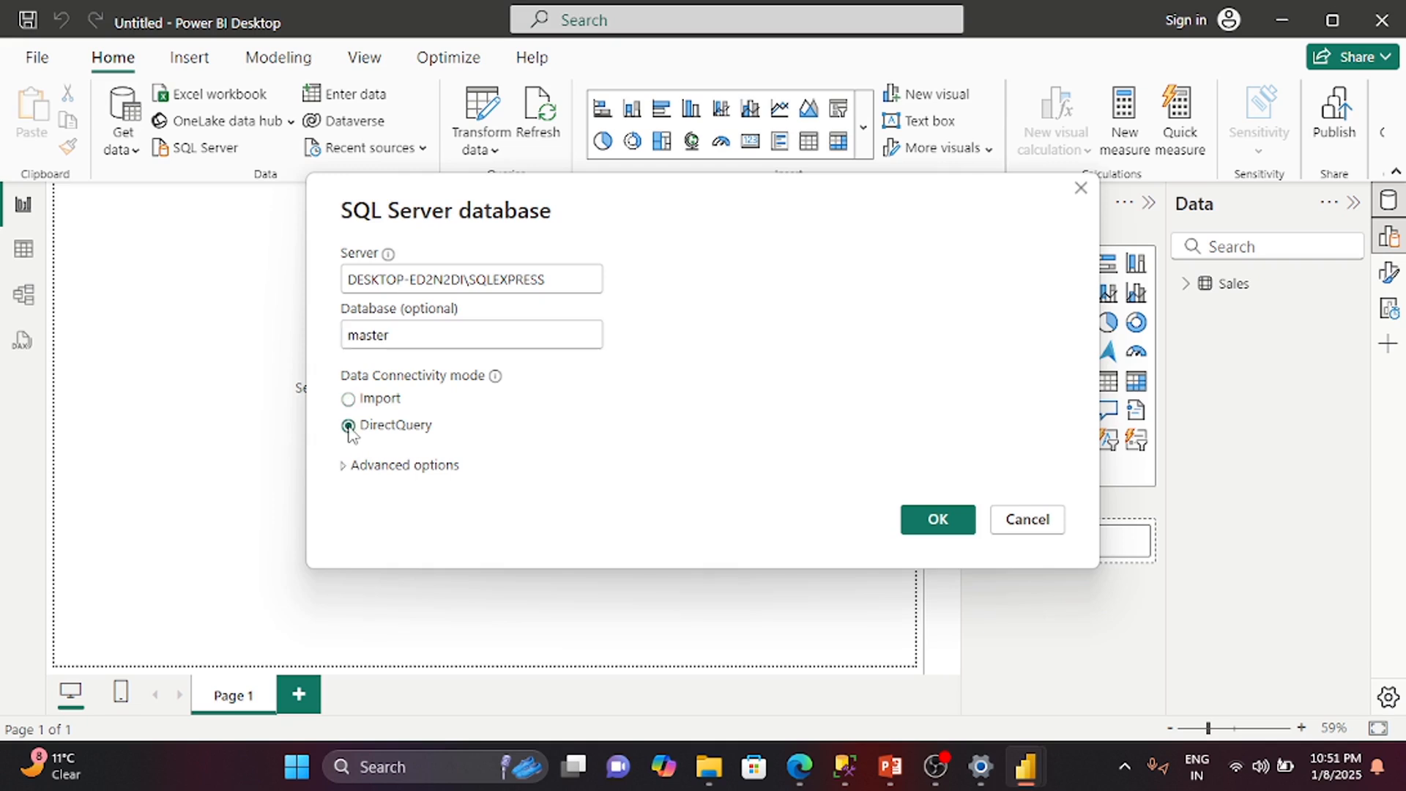
{"action": "left_click", "coordinate": [926, 525]}
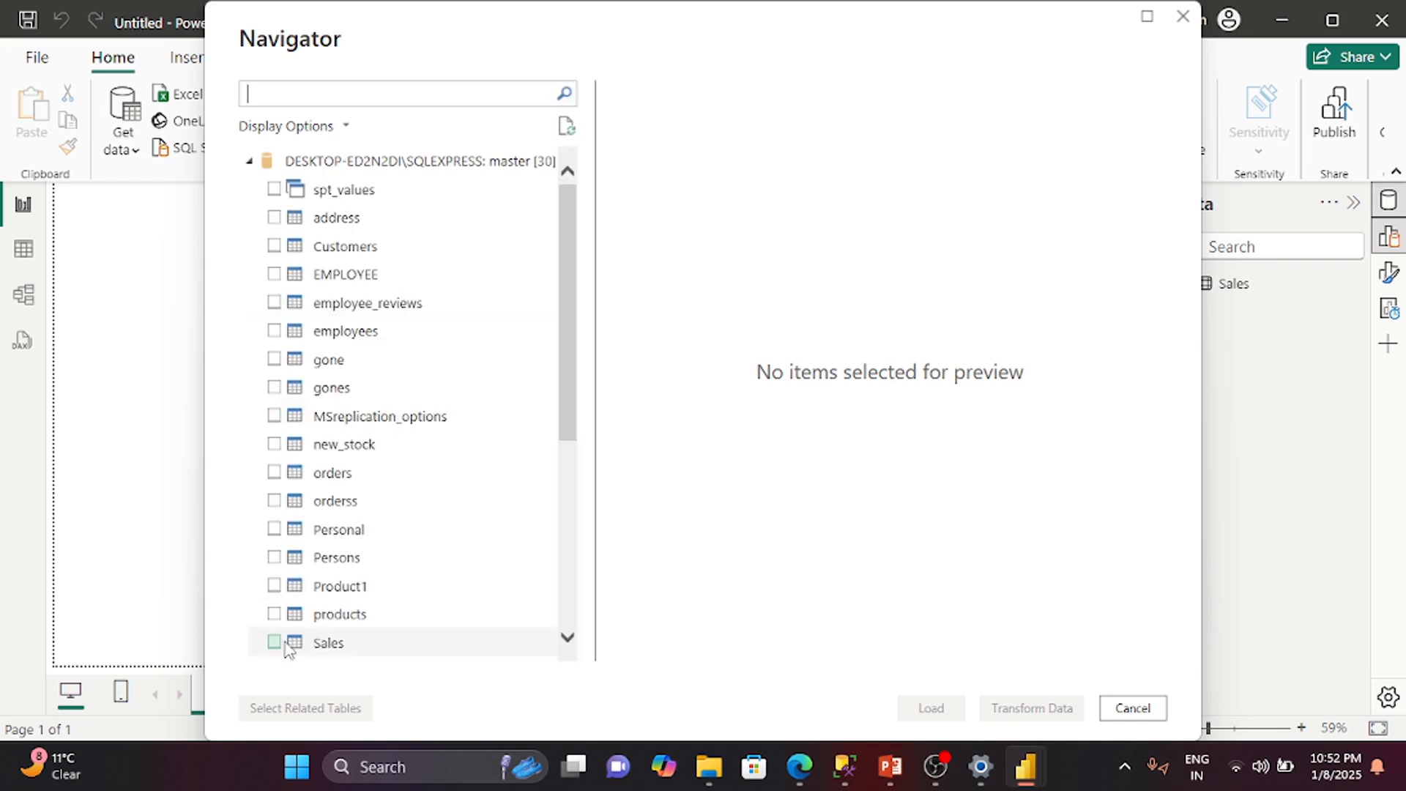
Select the Sales table of the master database and load it into the report
{"action": "left_click", "coordinate": [275, 644]}
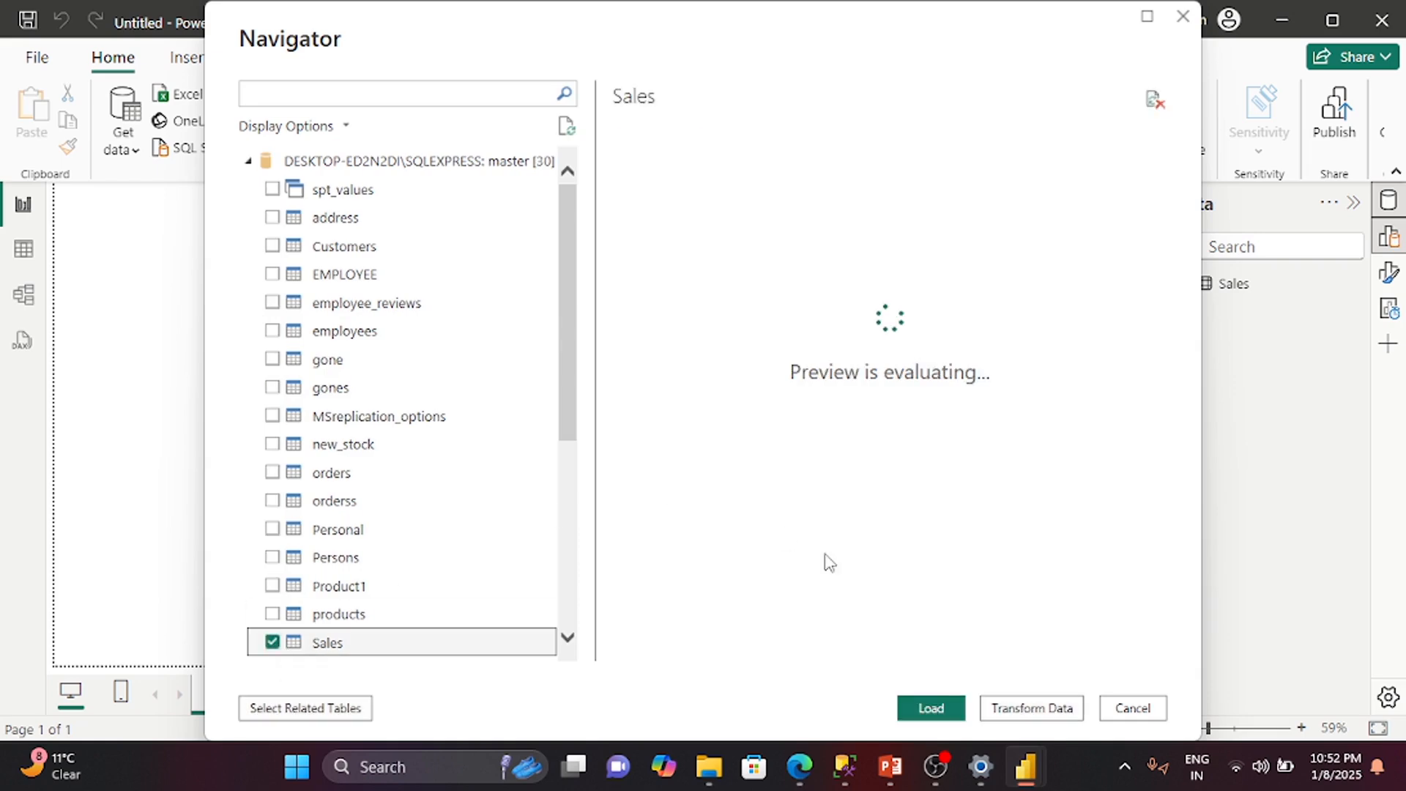
{"action": "left_click", "coordinate": [930, 708]}
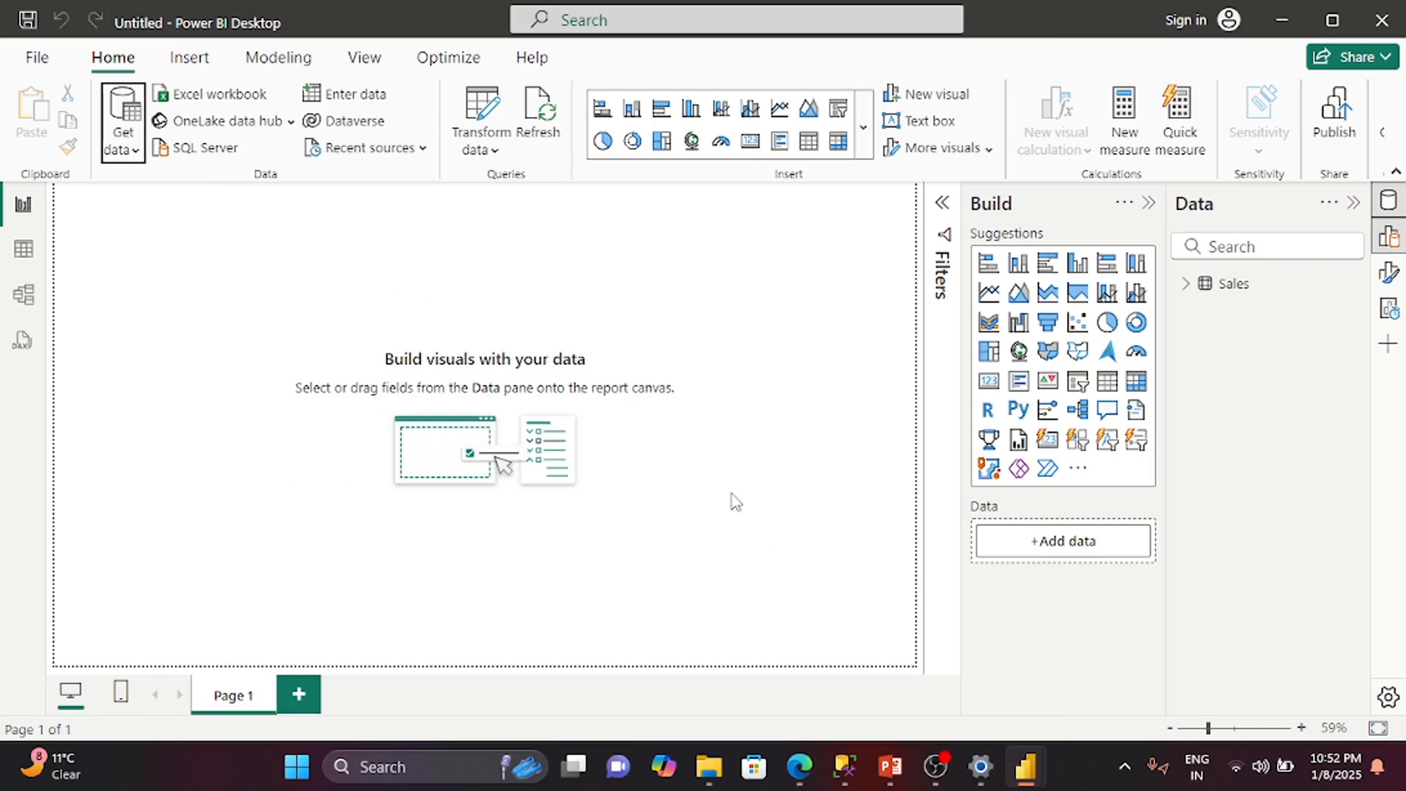
Switch to PowerPoint to review the Key Differences slide, and return to the Power BI Desktop report
{"action": "left_click", "coordinate": [892, 765]}
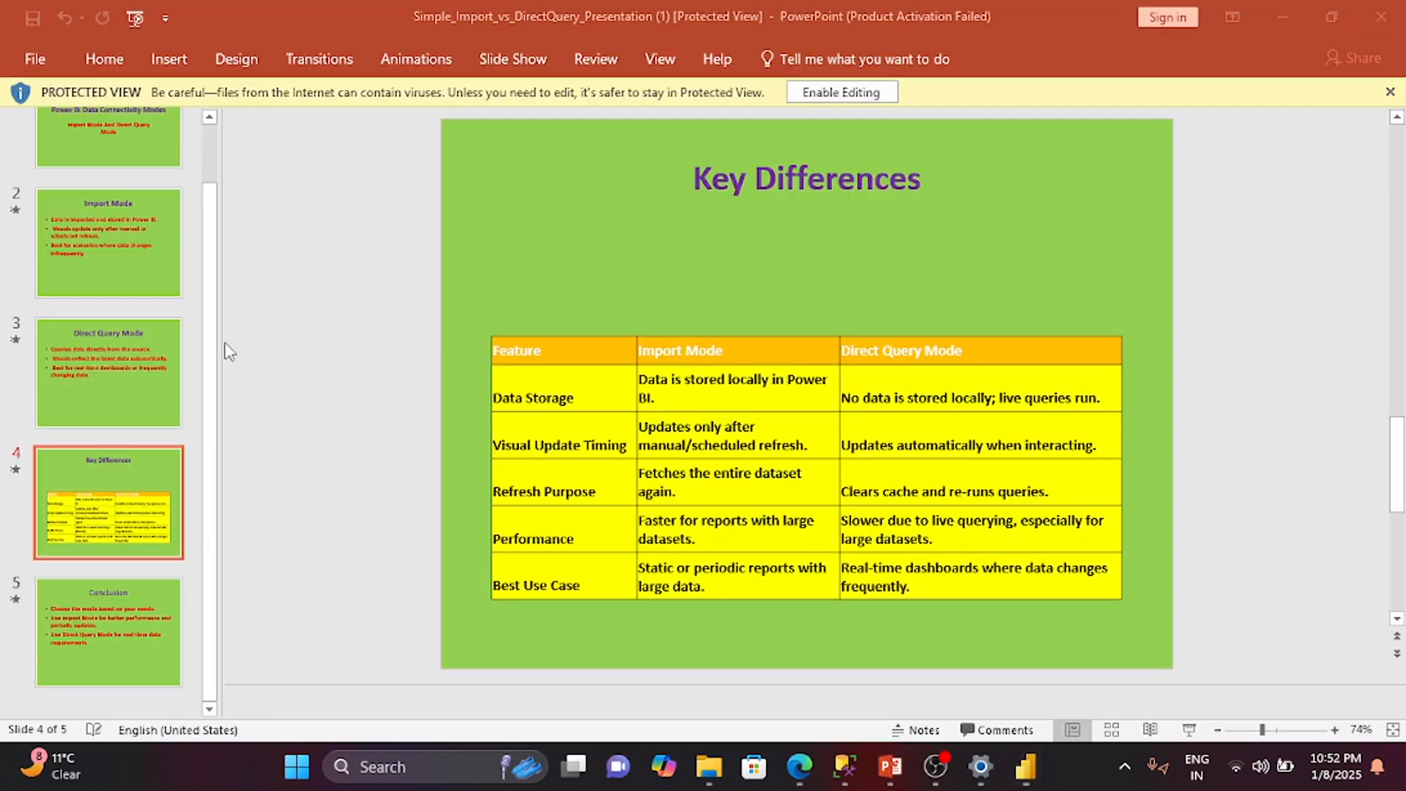
{"action": "left_click_drag", "start_coordinate": [210, 192], "coordinate": [208, 147]}
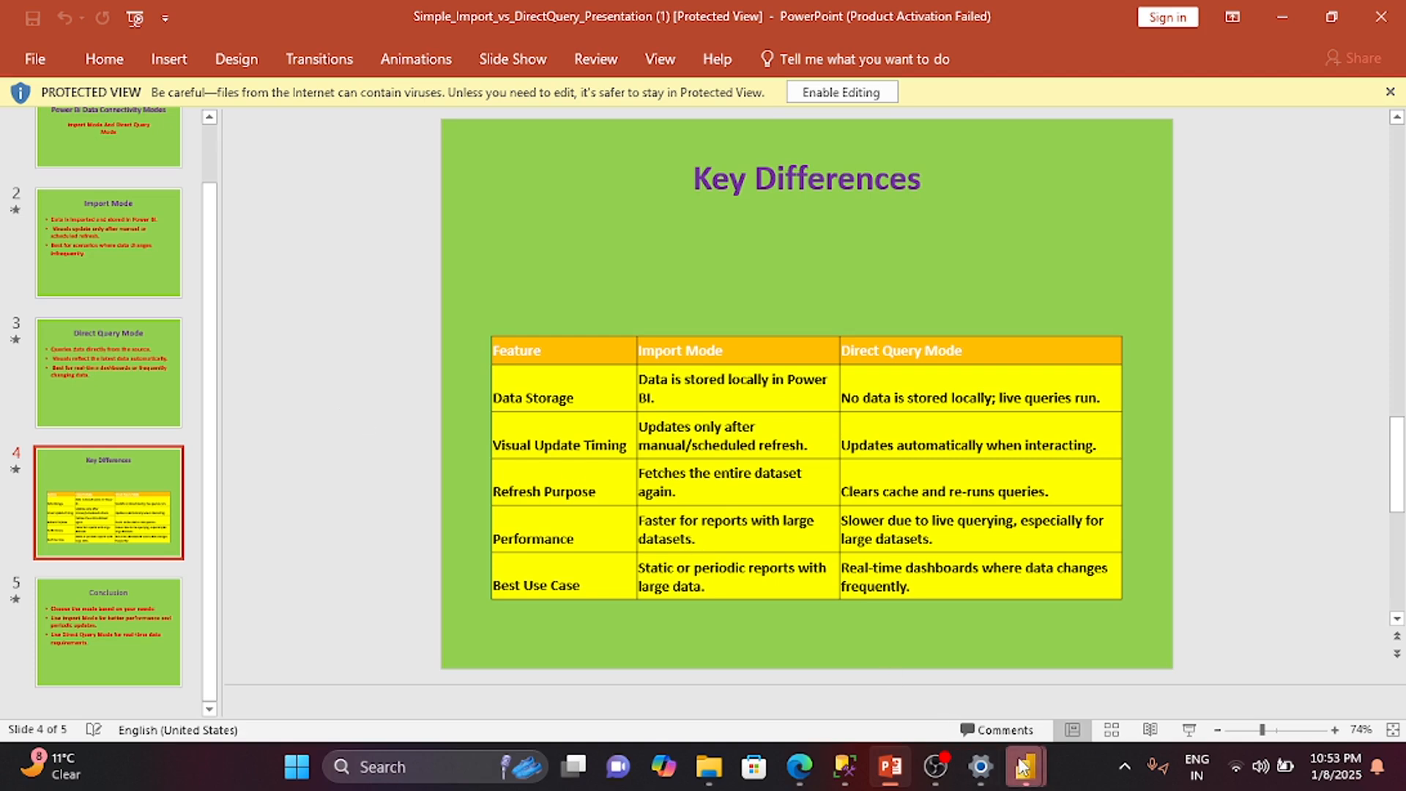
{"action": "mouse_move", "coordinate": [1020, 762]}
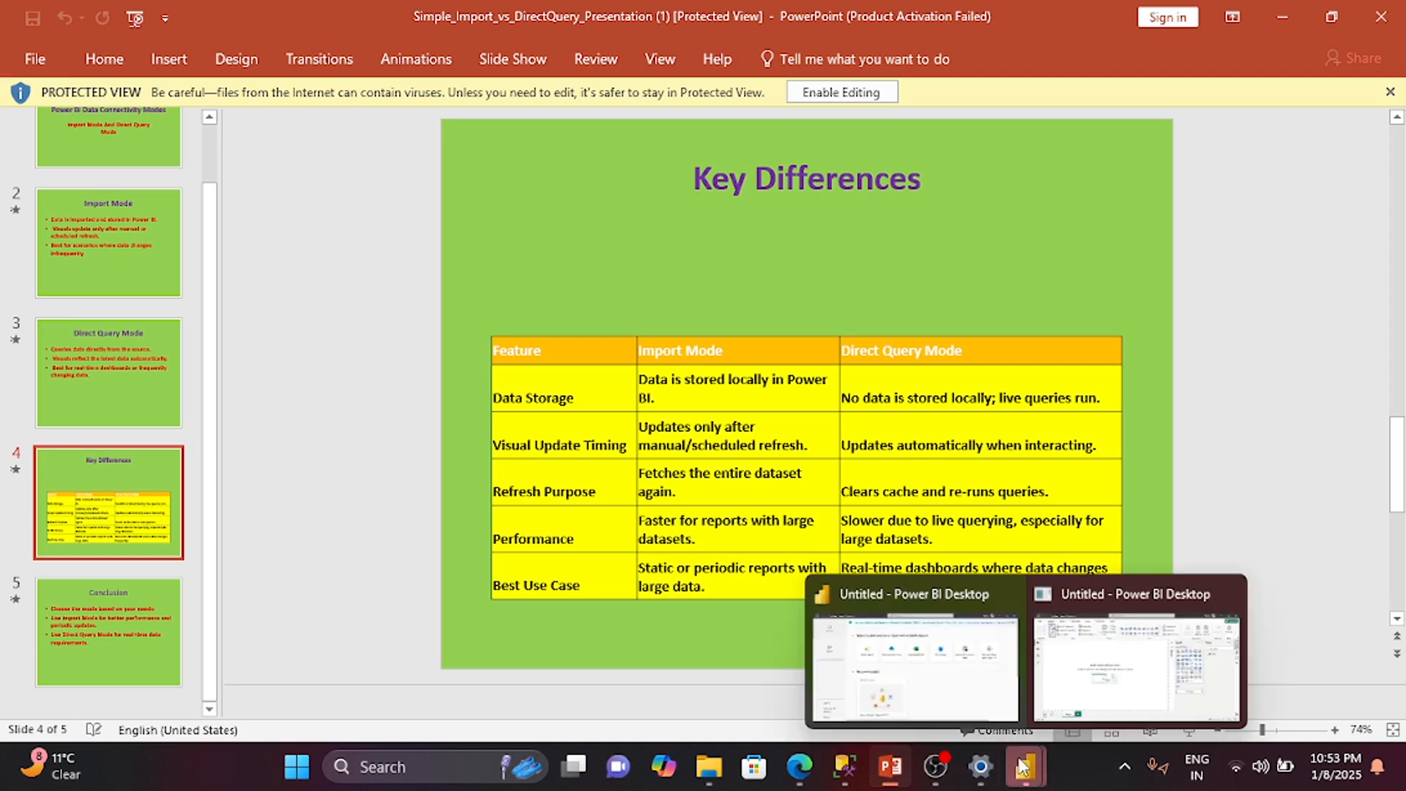
{"action": "left_click", "coordinate": [1114, 621]}
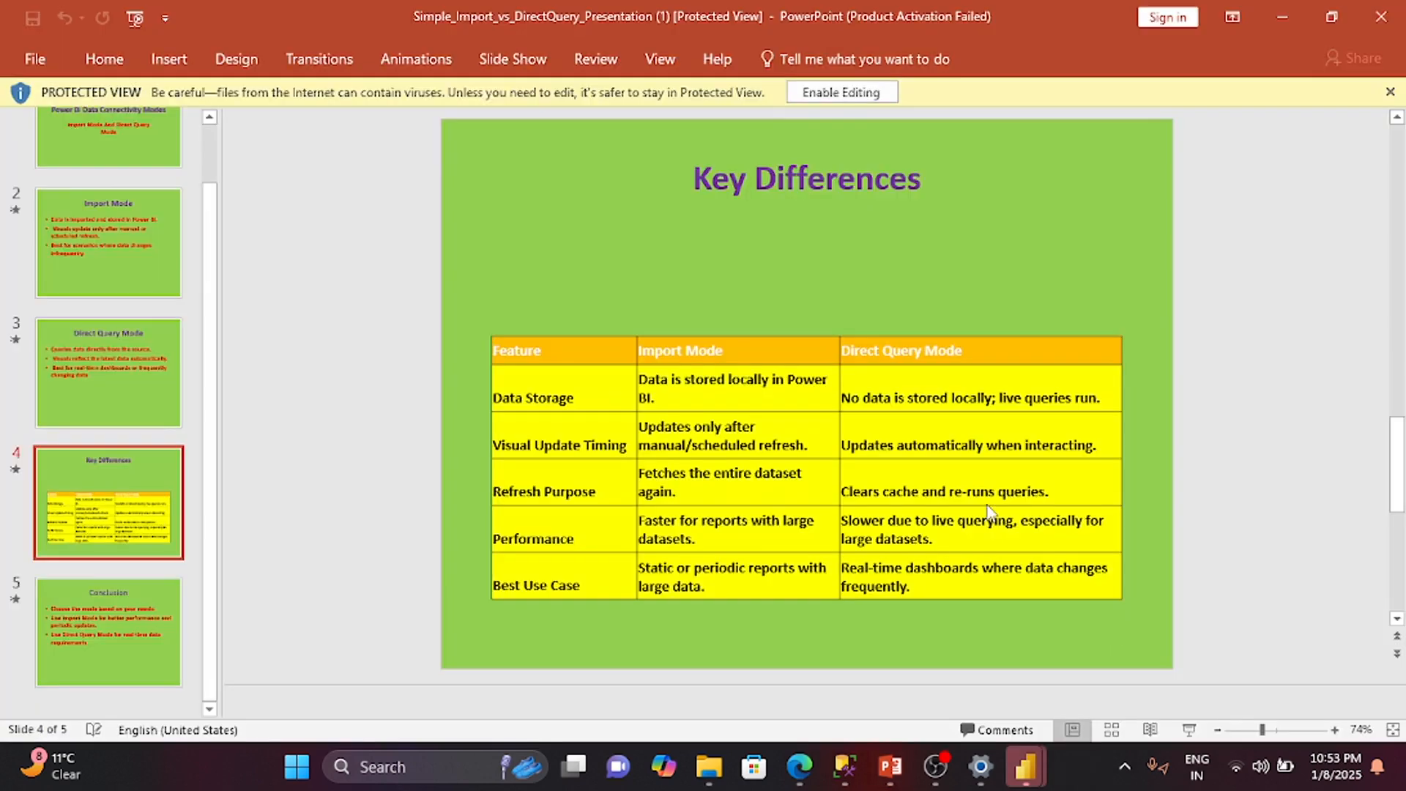
{"action": "left_click", "coordinate": [1025, 766]}
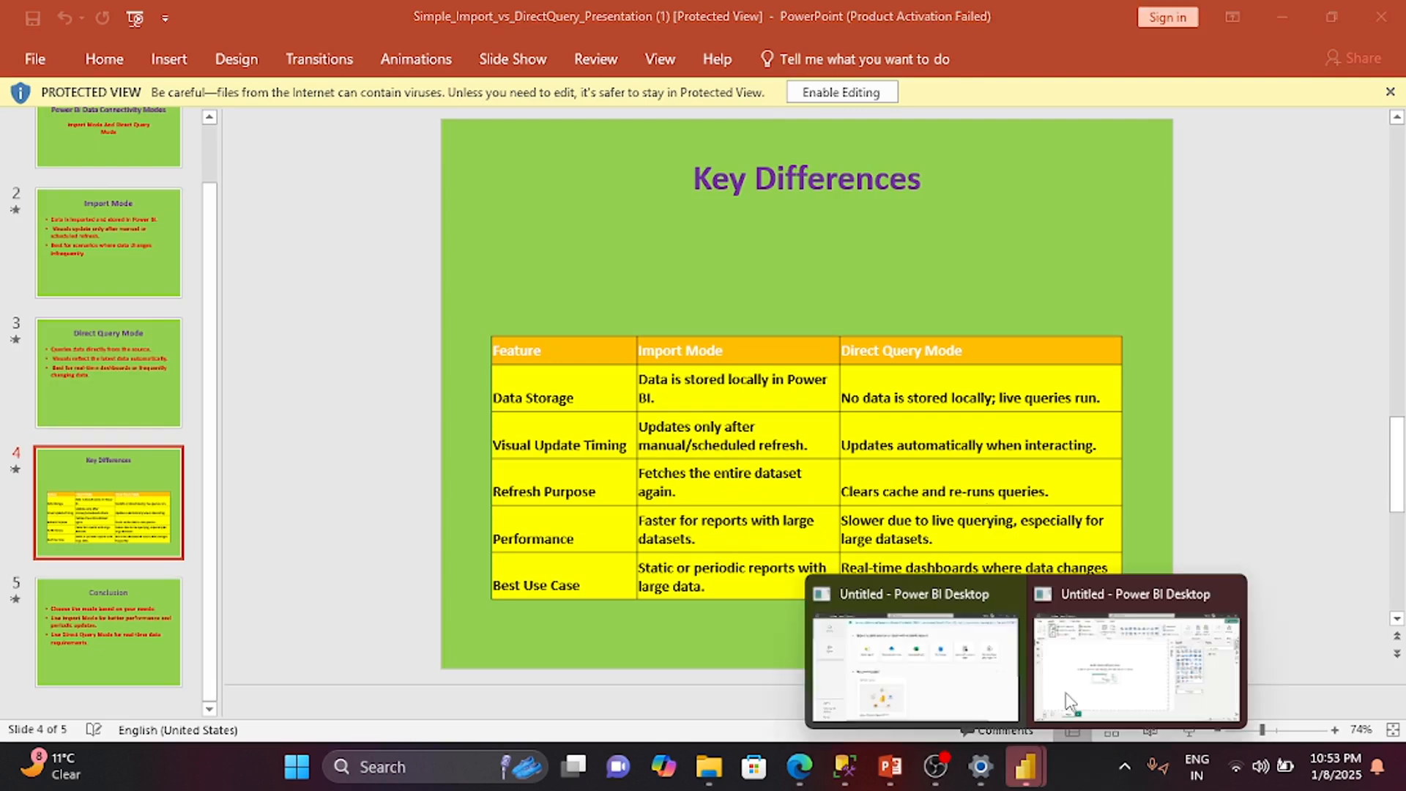
{"action": "left_click", "coordinate": [1068, 700]}
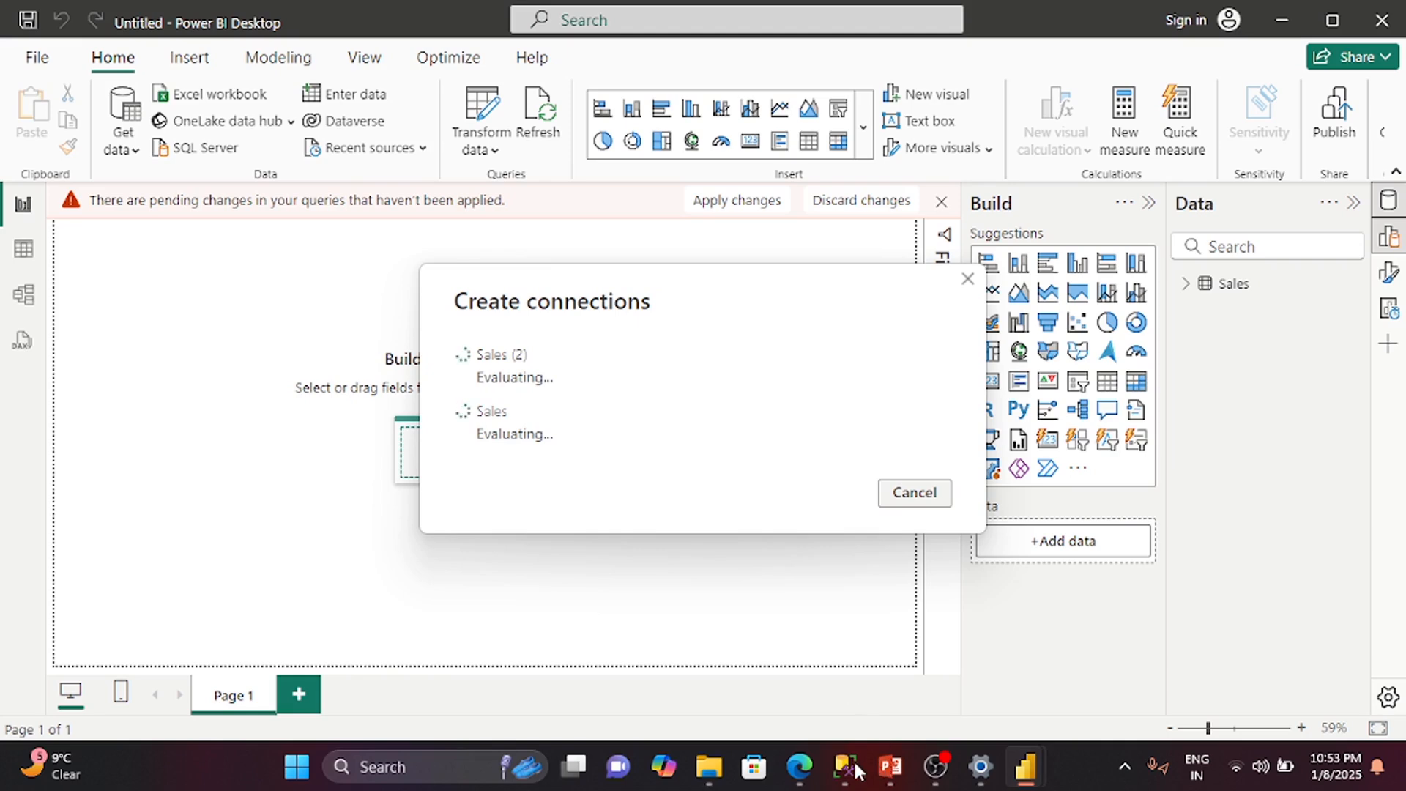
Switch to SQL Server Management Studio and examine the Product and TotalSales columns of the sales query results
{"action": "mouse_move", "coordinate": [844, 766]}
{"action": "left_click", "coordinate": [819, 662]}
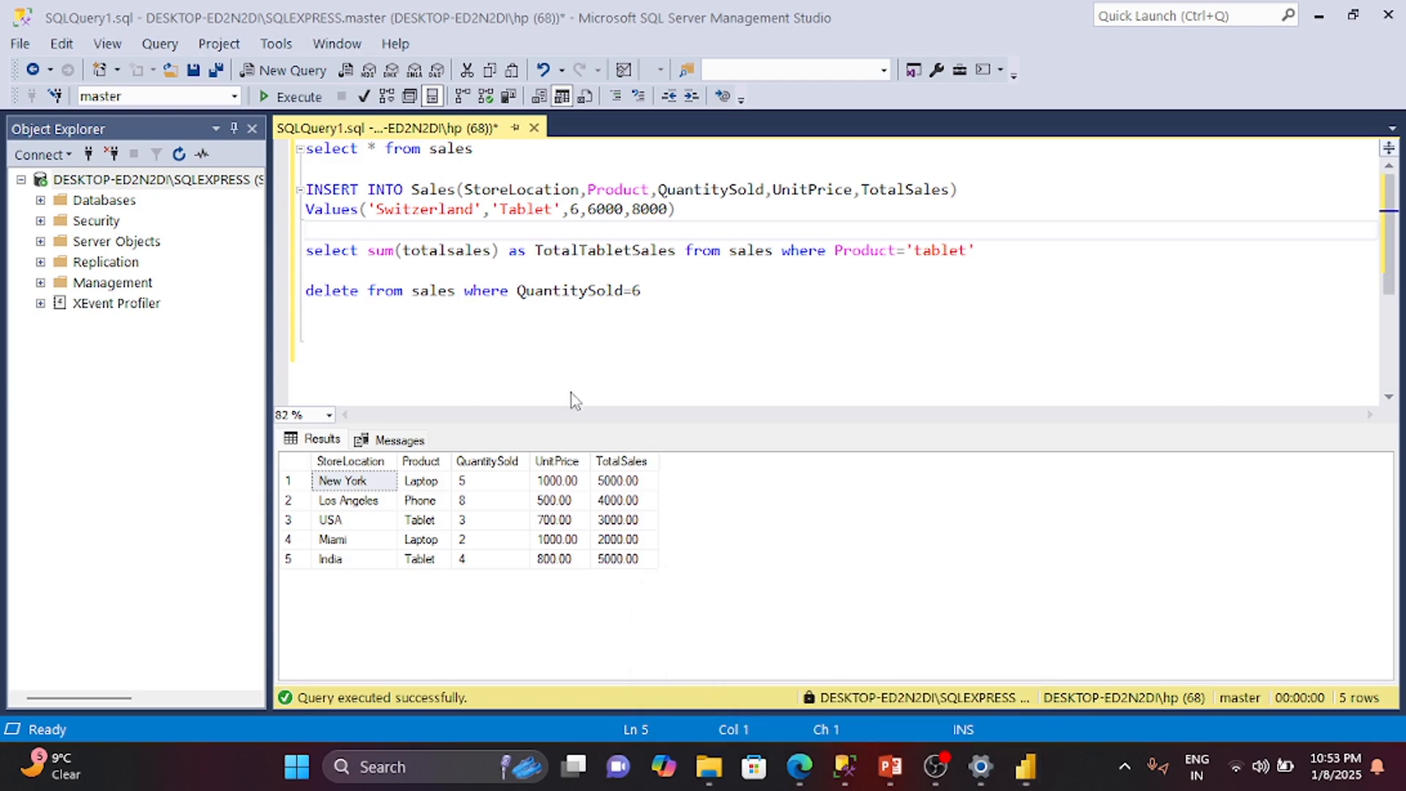
{"action": "left_click", "coordinate": [436, 462]}
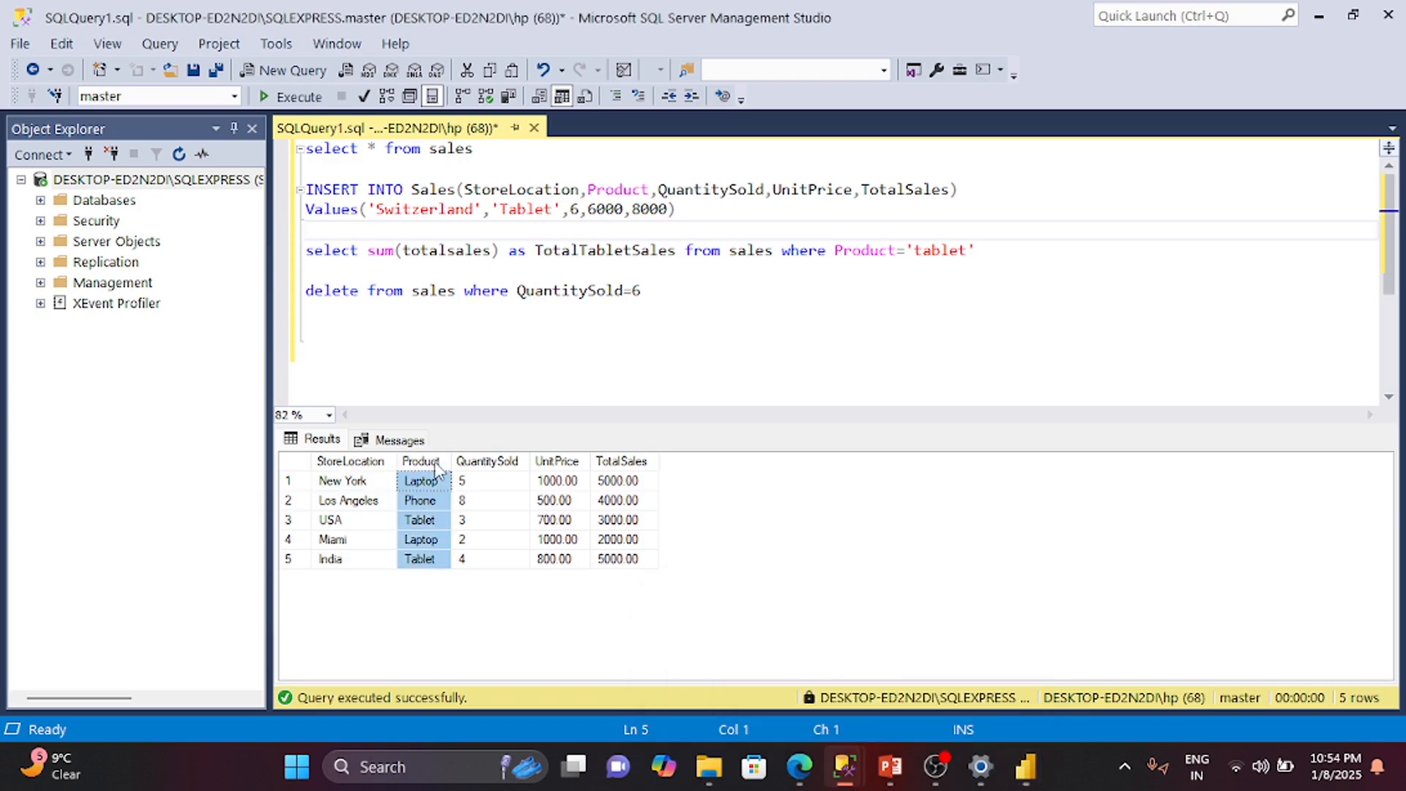
{"action": "left_click", "coordinate": [624, 462]}
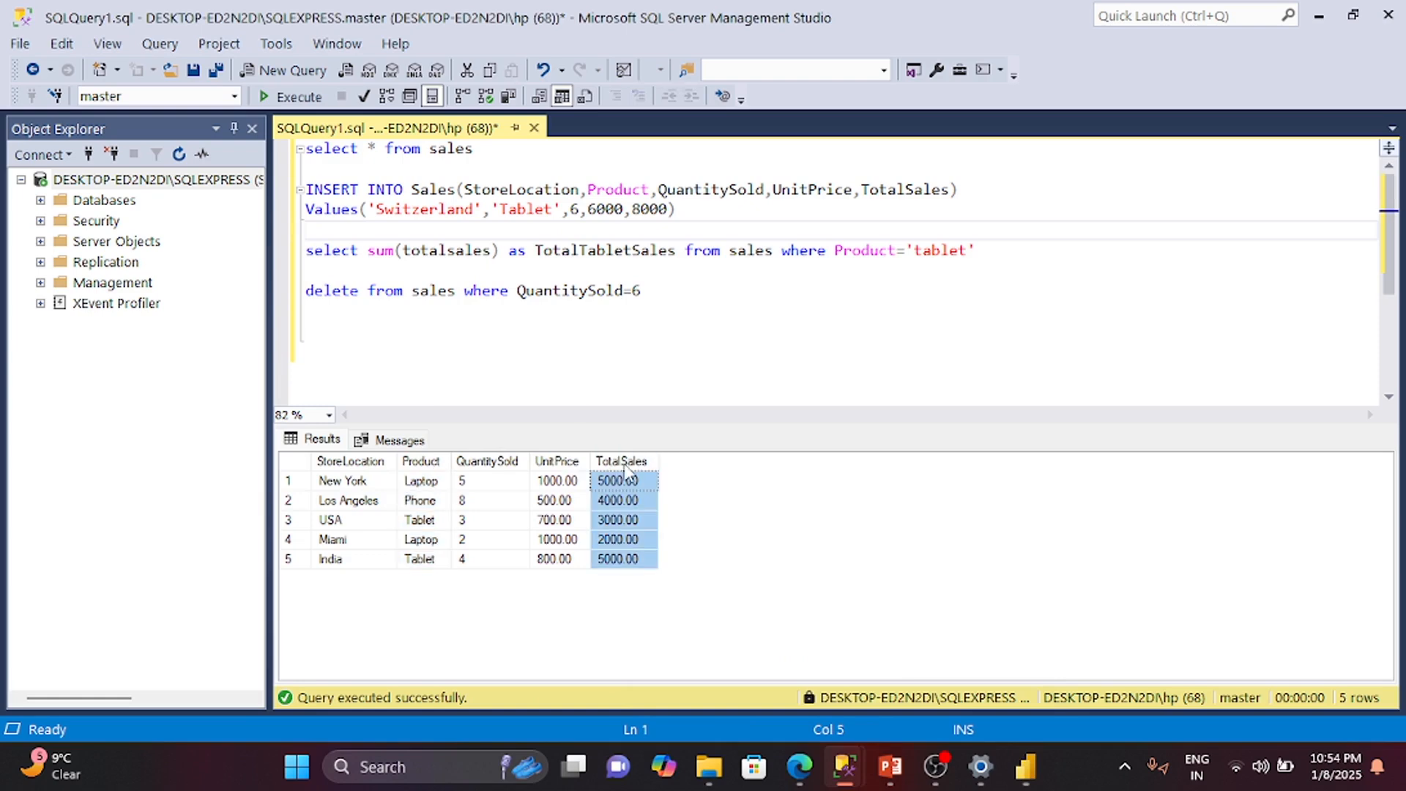
{"action": "left_click", "coordinate": [423, 464]}
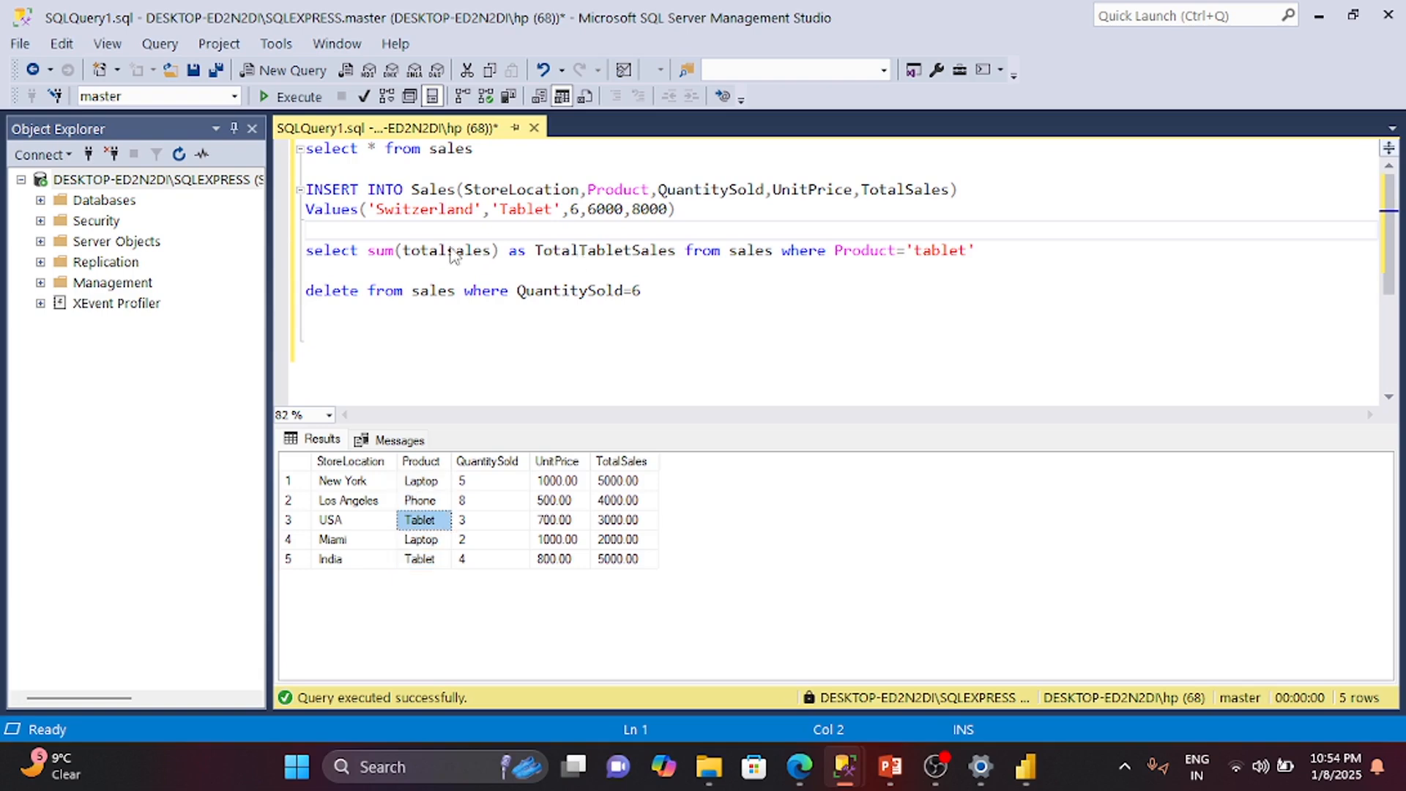
Run only the query that sums totalsales as TotalTabletSales from sales where Product='tablet'
{"action": "left_click", "coordinate": [580, 253]}
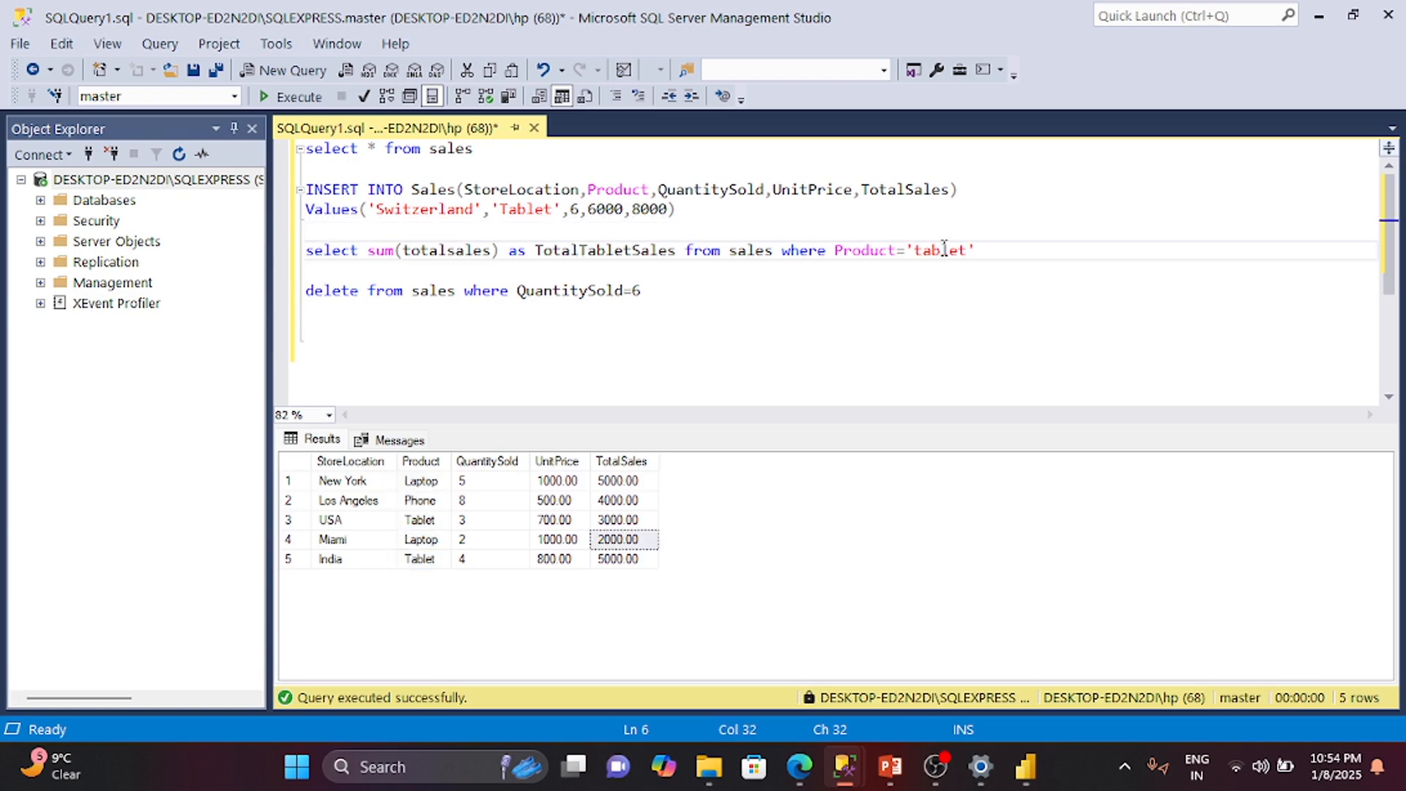
{"action": "left_click_drag", "start_coordinate": [977, 250], "coordinate": [304, 250]}
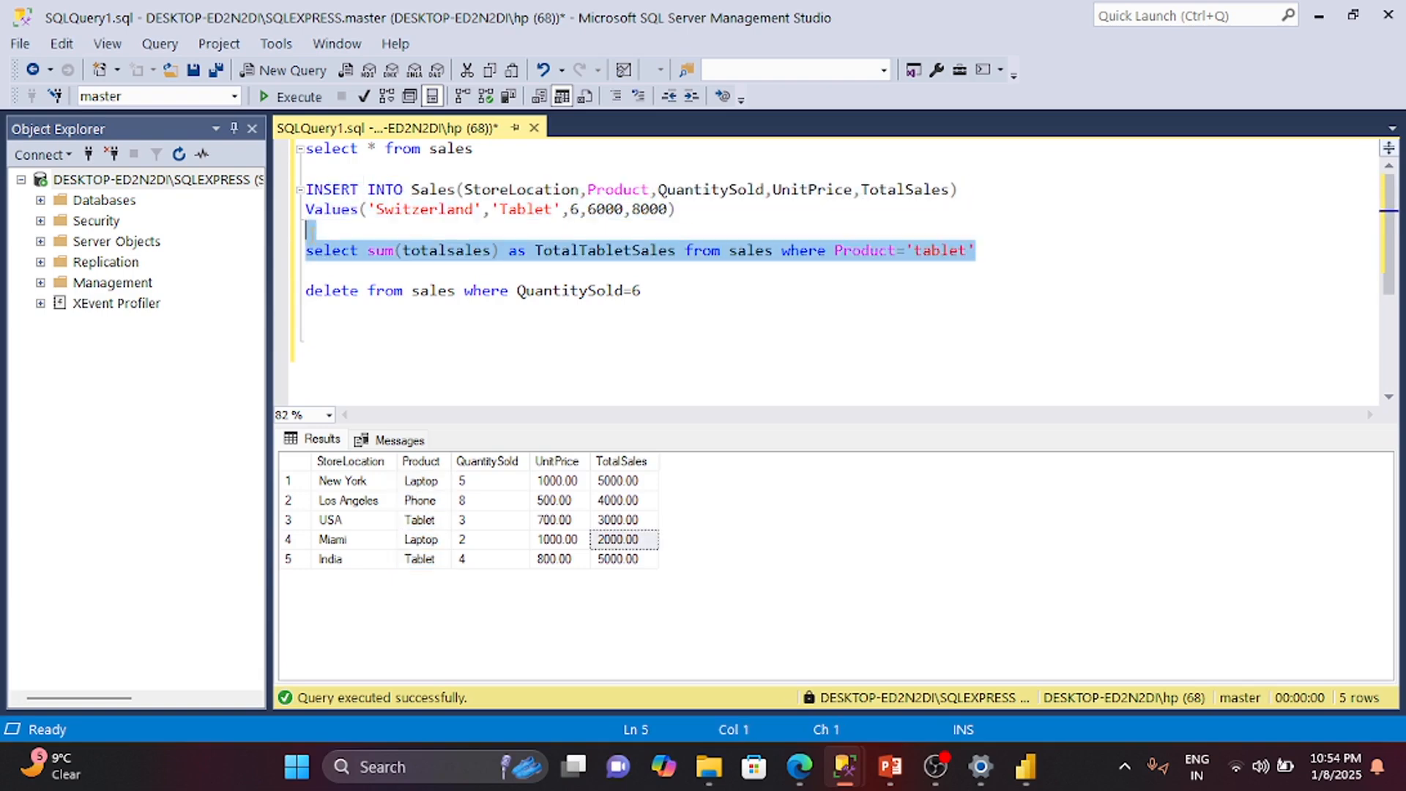
{"action": "left_click", "coordinate": [296, 98]}
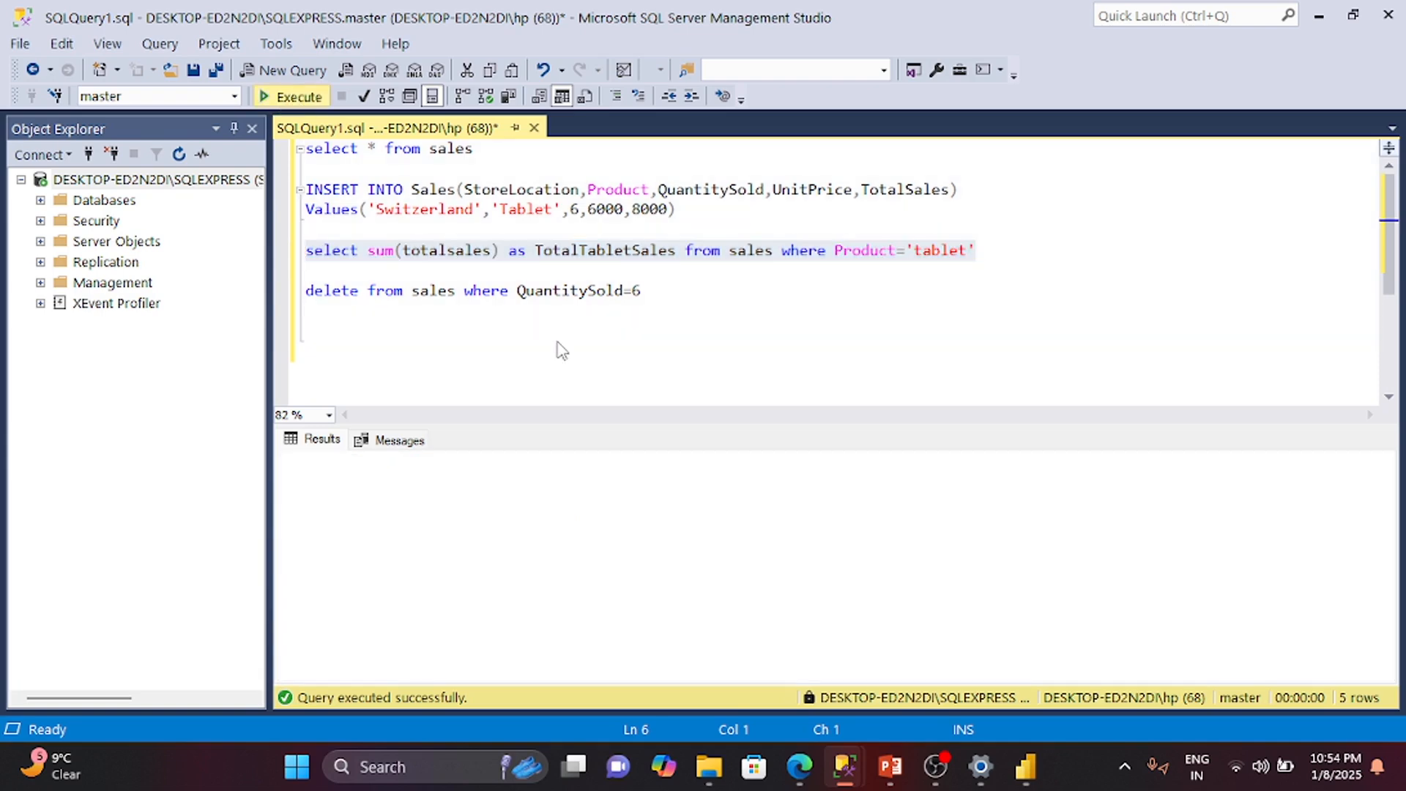
{"action": "key", "text": "F5"}
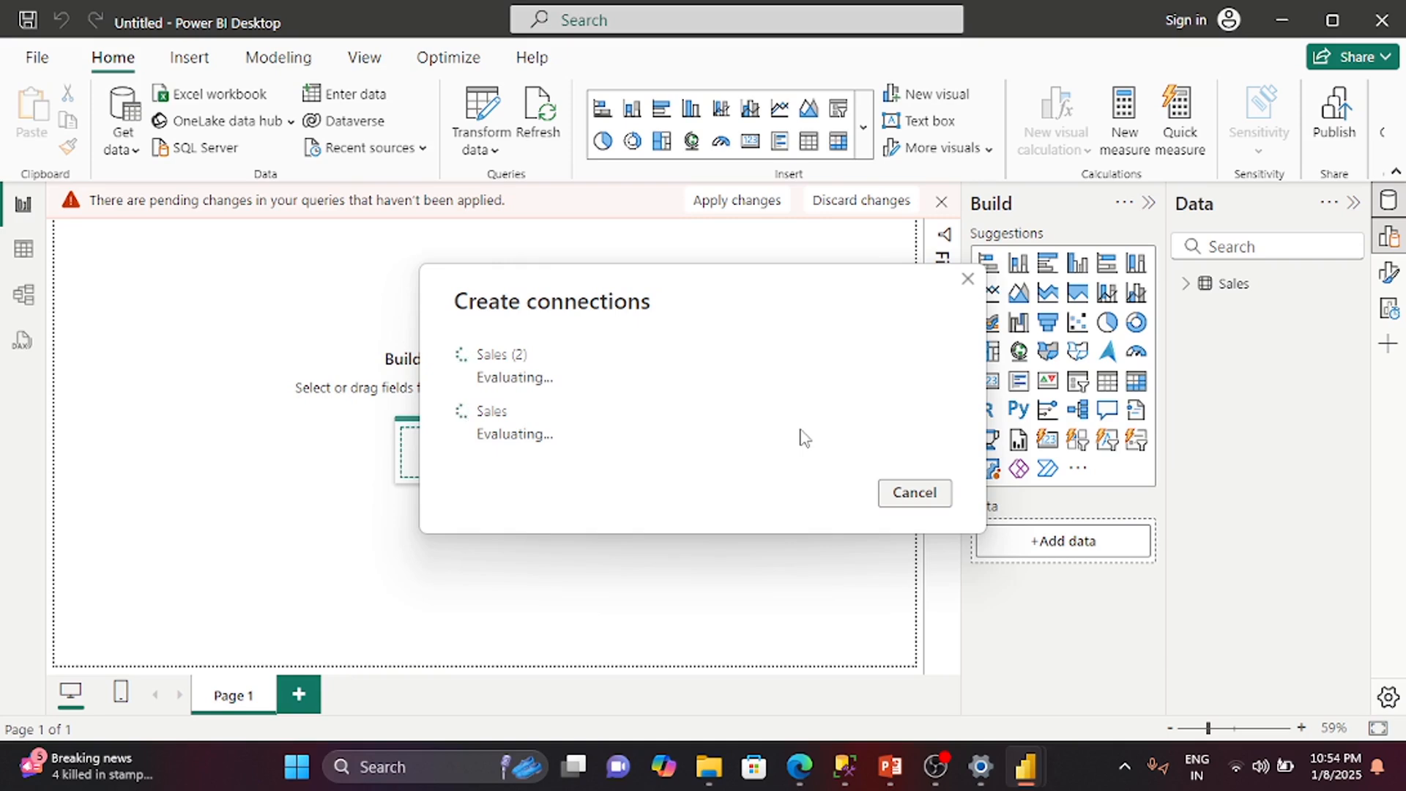
Check the import and direct query comparison table in PowerPoint, and go back to the Power BI Desktop report
{"action": "mouse_move", "coordinate": [890, 766]}
{"action": "left_click", "coordinate": [893, 668]}
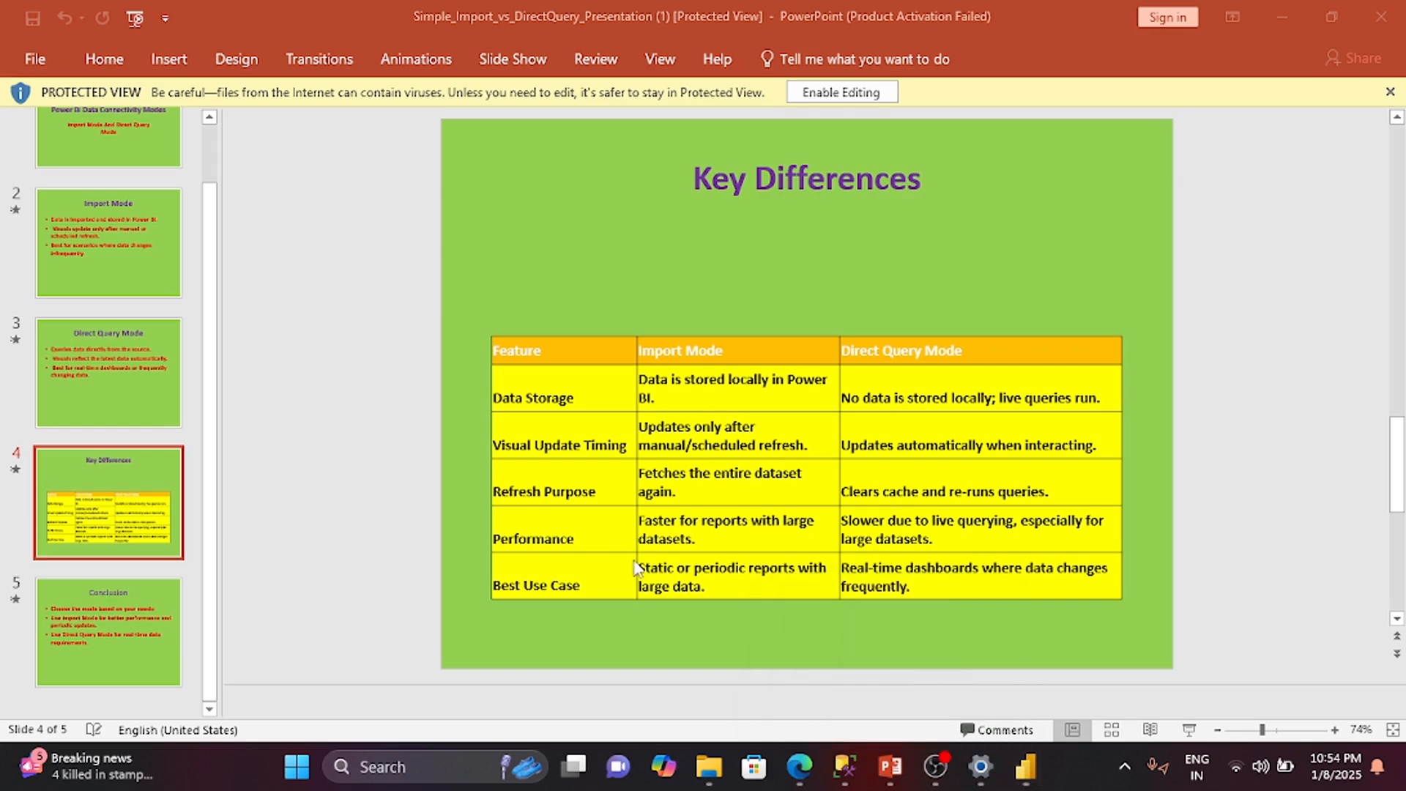
{"action": "left_click", "coordinate": [637, 297]}
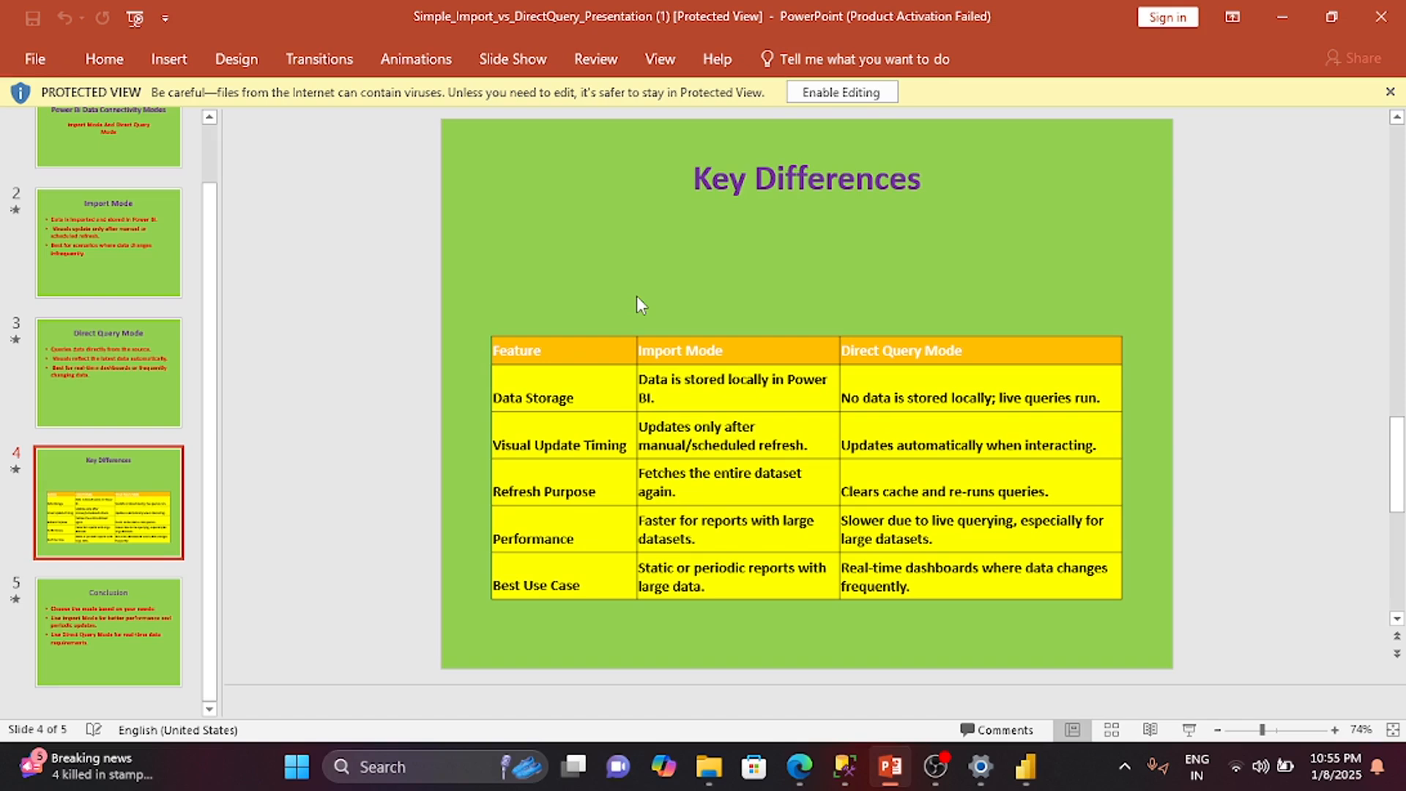
{"action": "mouse_move", "coordinate": [1026, 781]}
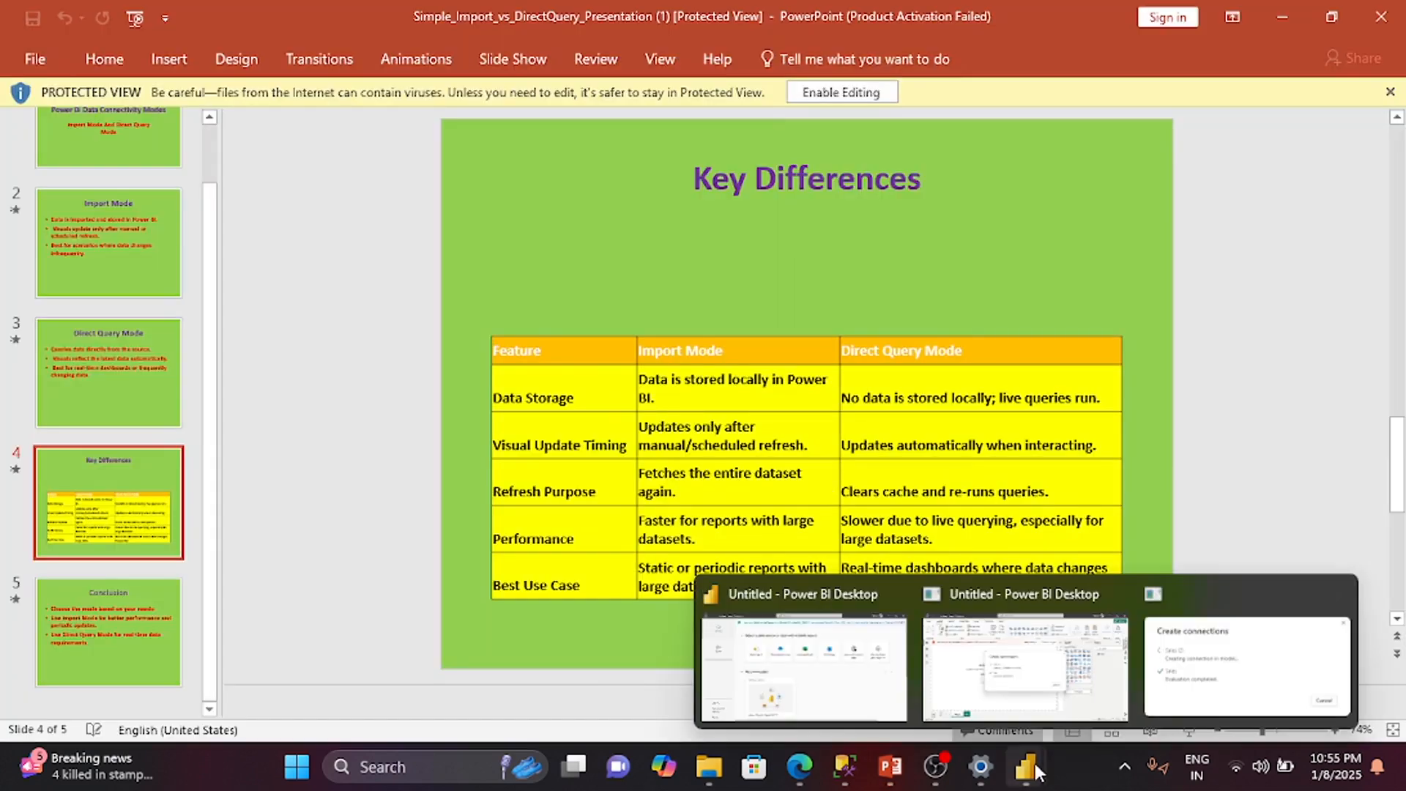
{"action": "left_click", "coordinate": [983, 673]}
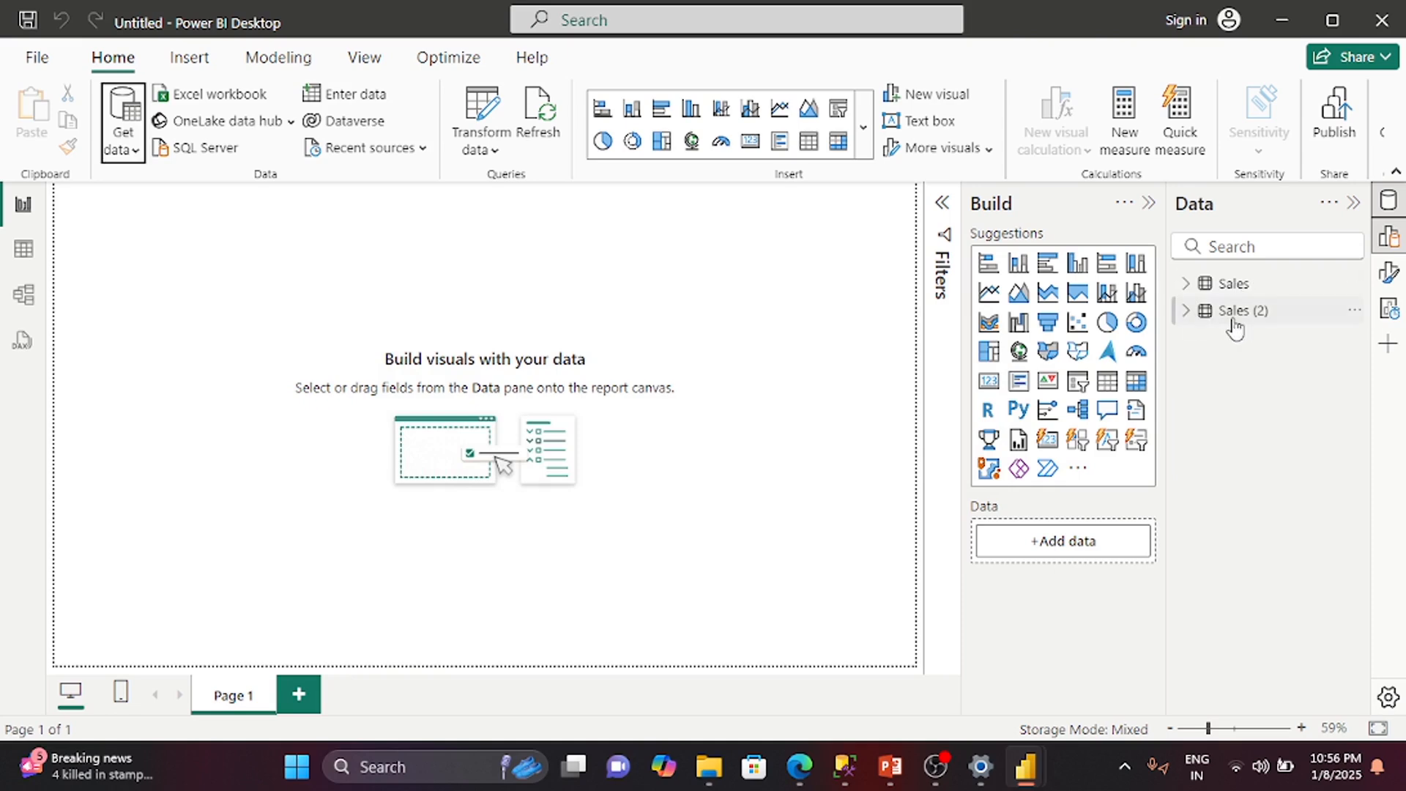
Insert a table visual on Page 1 and enlarge it
{"action": "left_click", "coordinate": [1107, 381]}
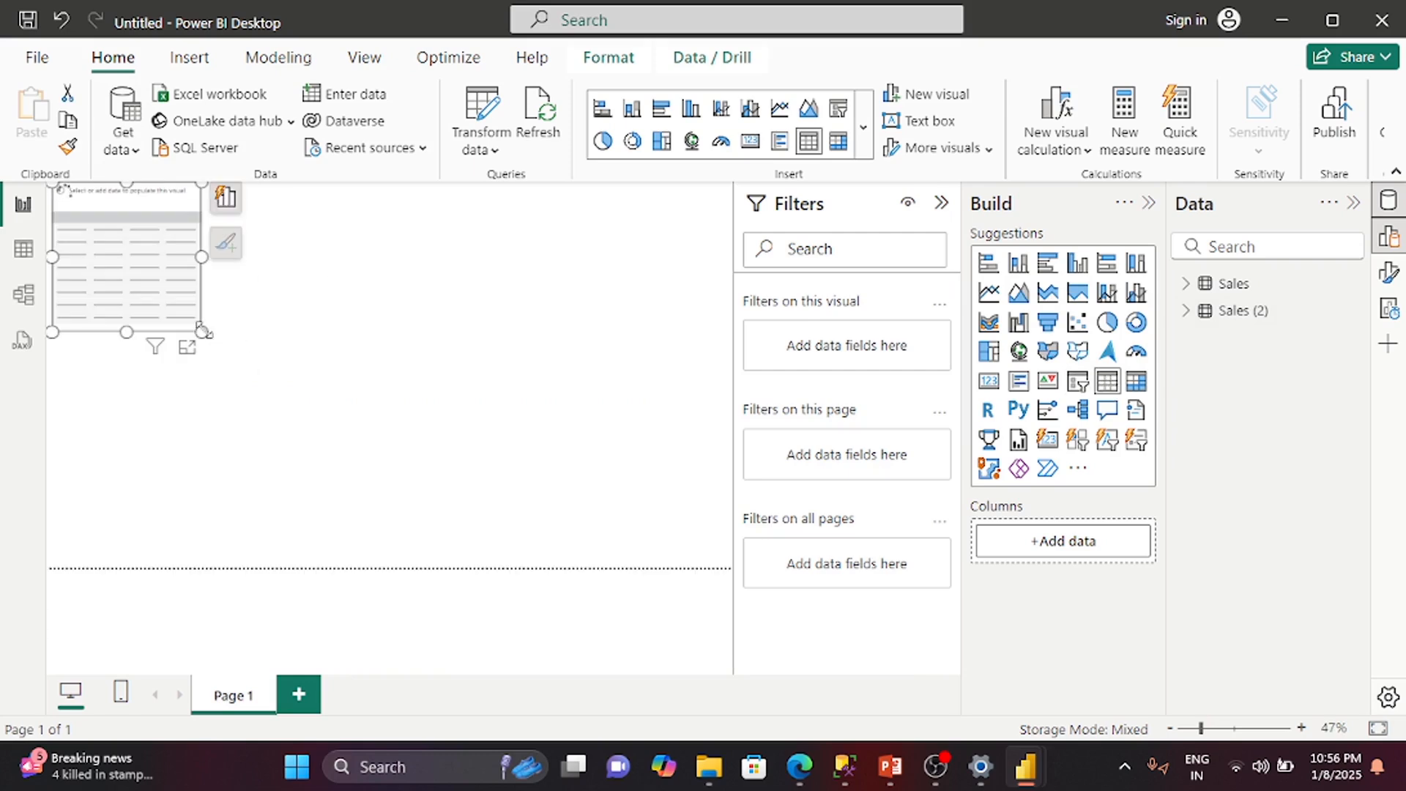
{"action": "left_click", "coordinate": [288, 397]}
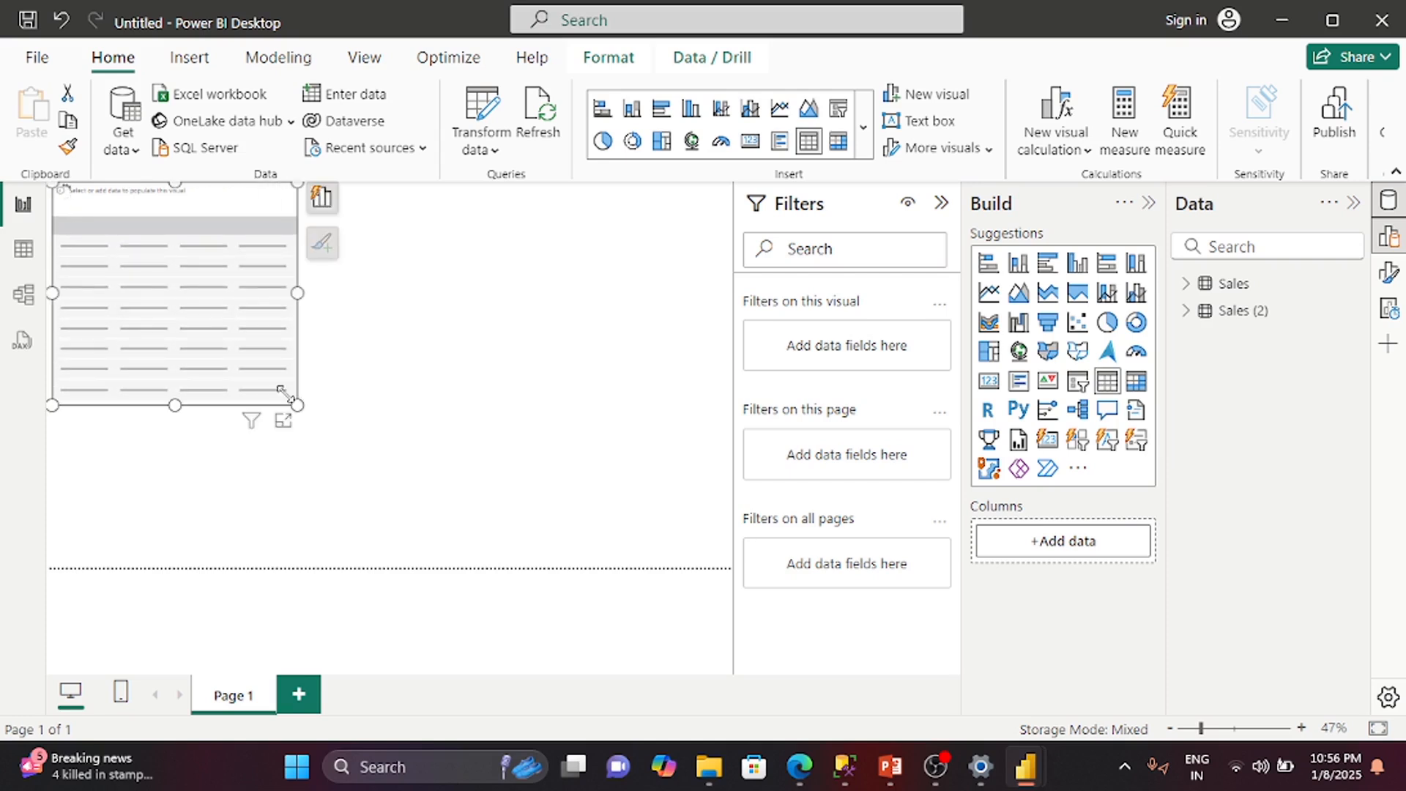
Add the Product and TotalSales fields of the import-mode Sales table to the table visual, and dismiss the visual queries tip
{"action": "left_click", "coordinate": [1186, 285]}
{"action": "left_click", "coordinate": [1186, 285]}
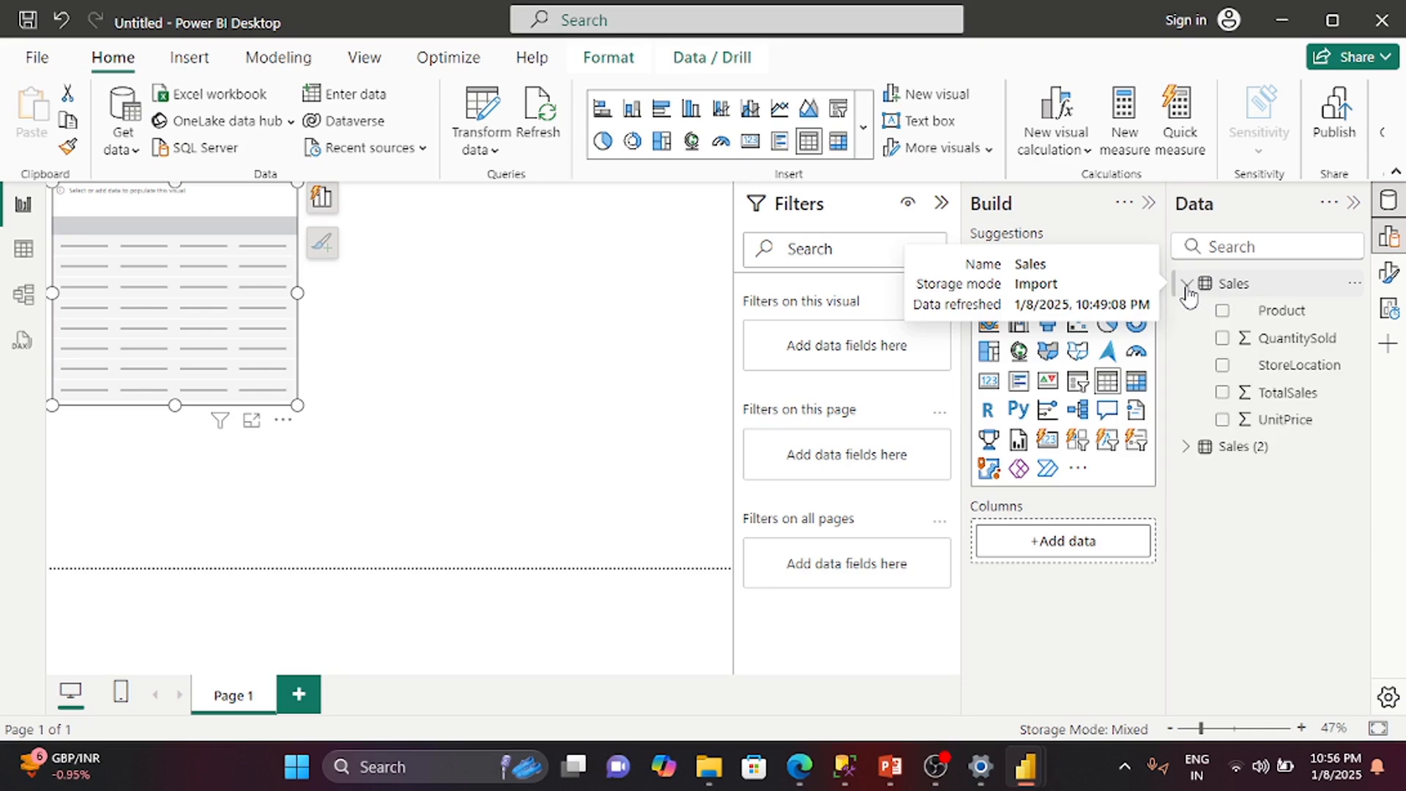
{"action": "left_click", "coordinate": [1222, 311]}
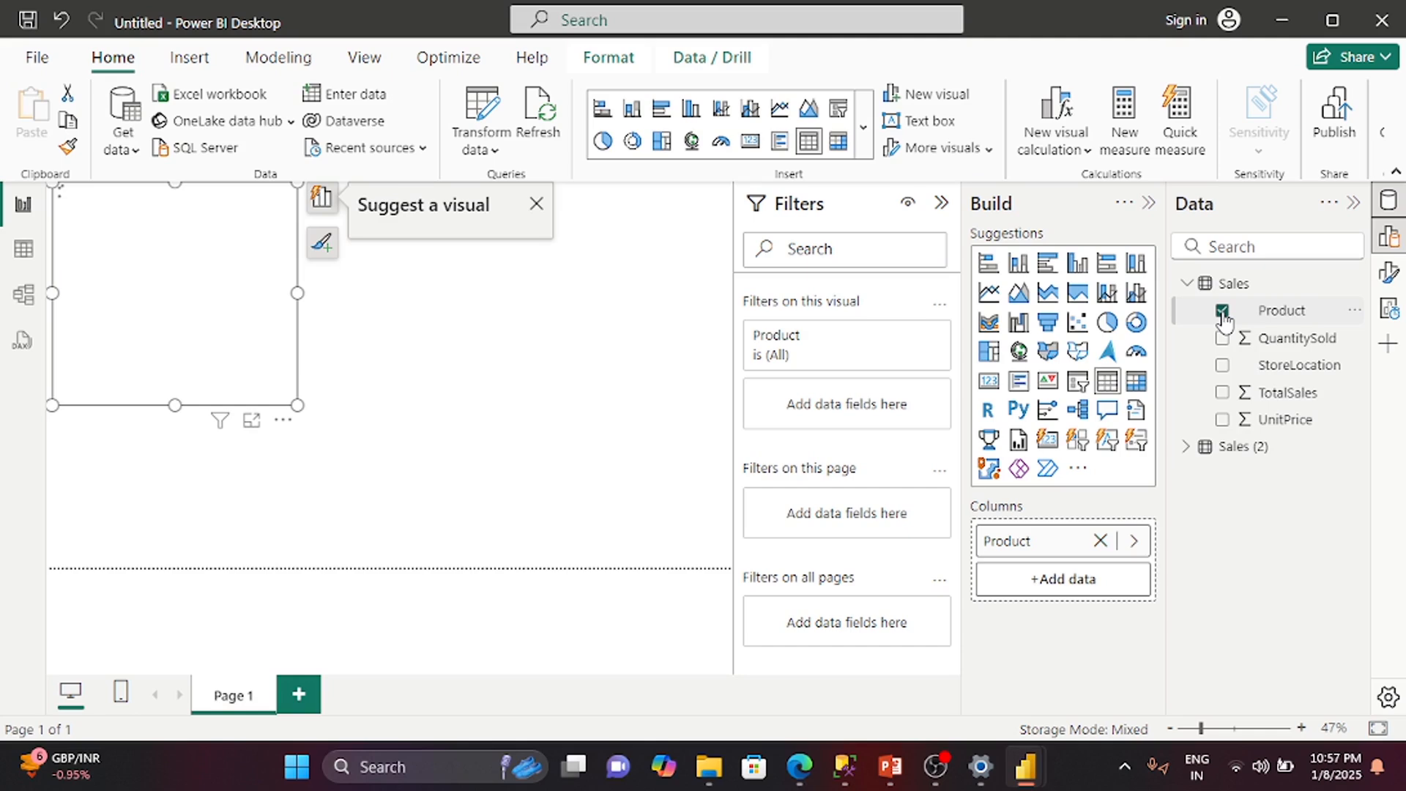
{"action": "left_click", "coordinate": [1222, 395]}
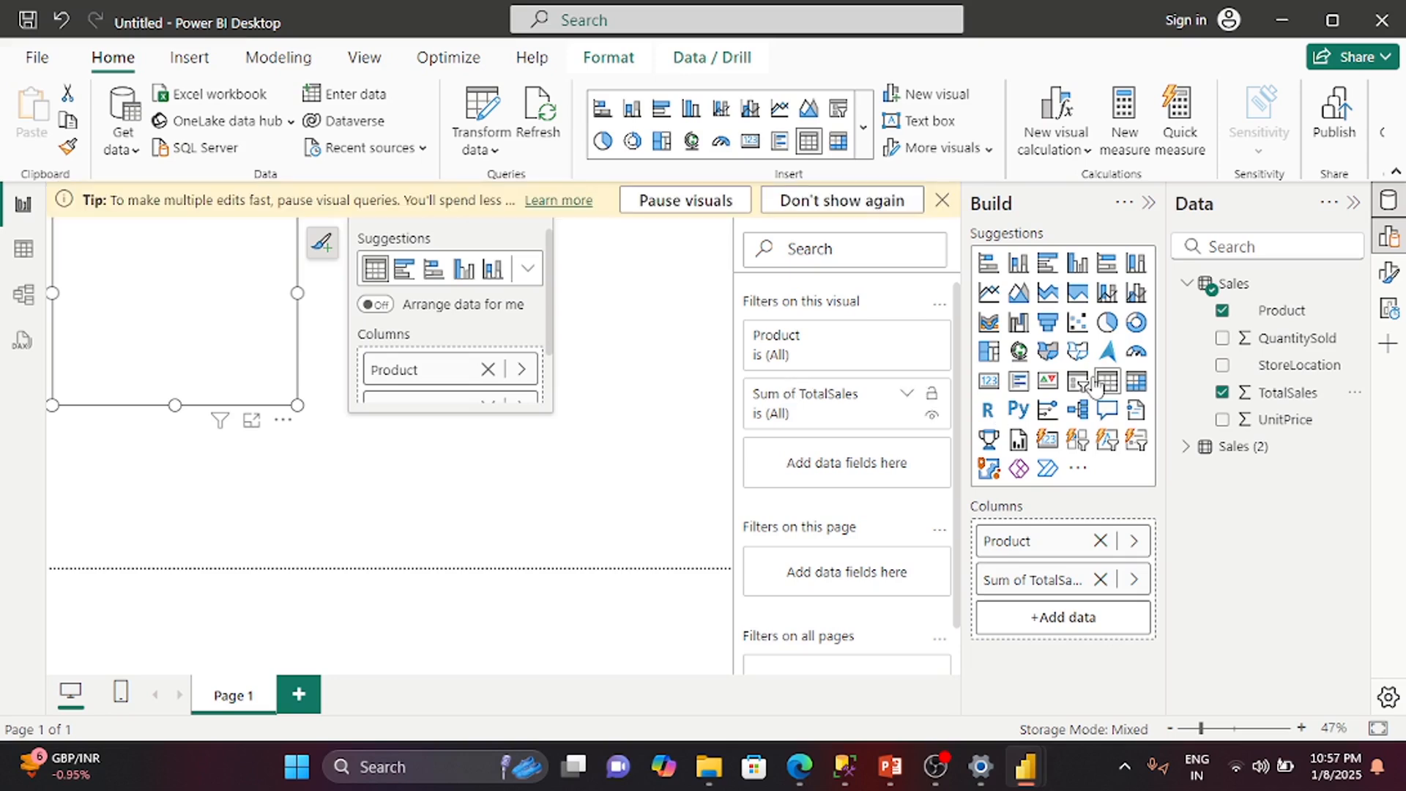
{"action": "left_click", "coordinate": [943, 200]}
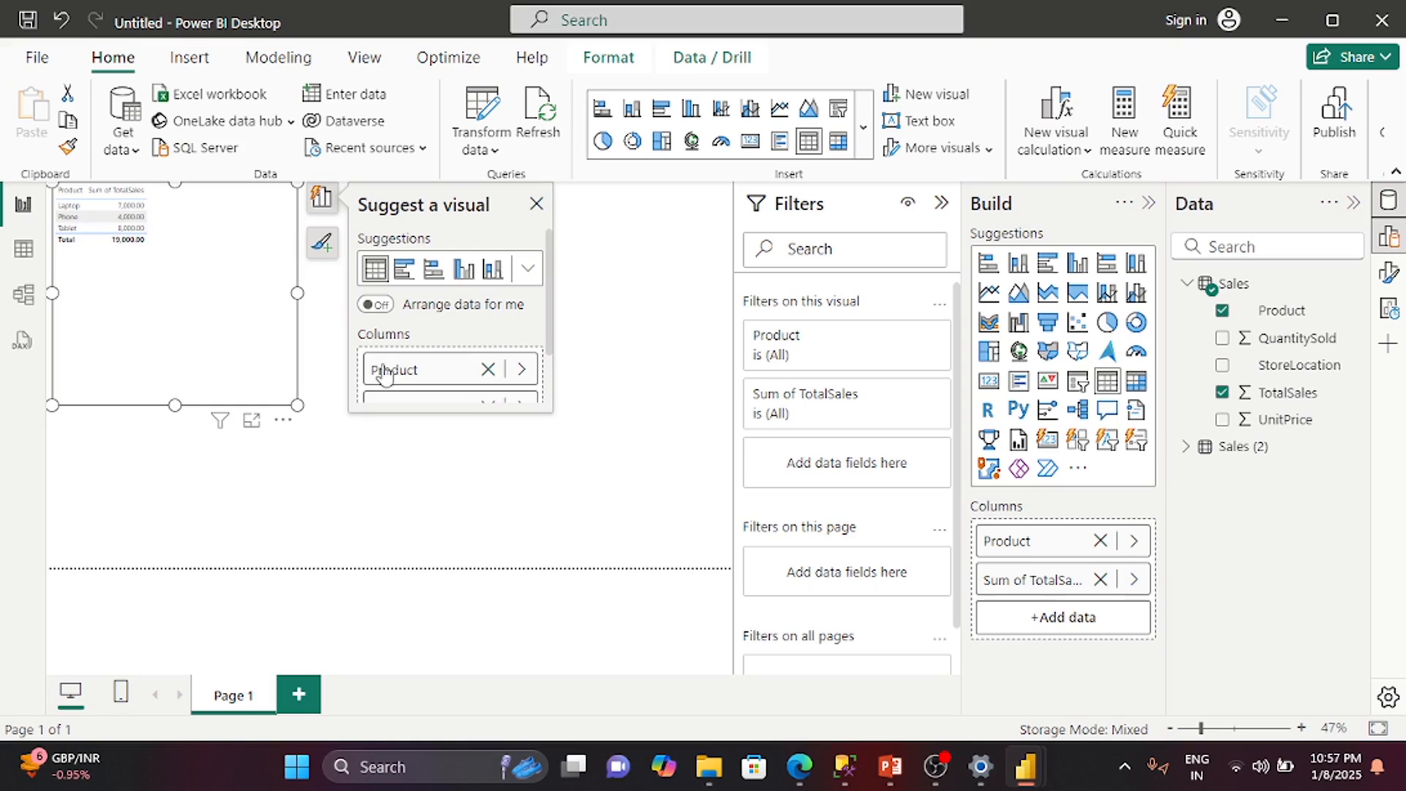
Set the font size of the values in the import-mode table visual to 15
{"action": "left_click", "coordinate": [284, 421]}
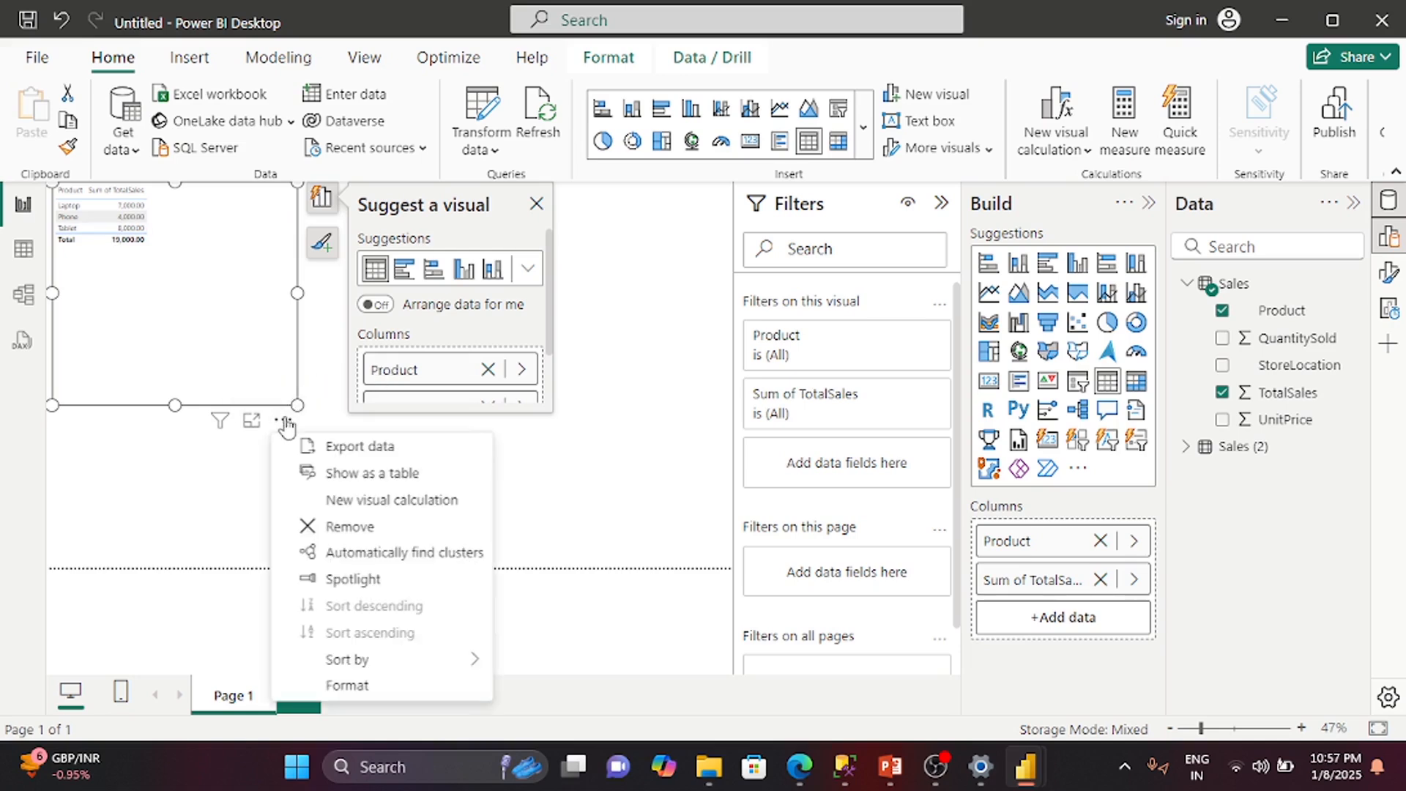
{"action": "left_click", "coordinate": [349, 688]}
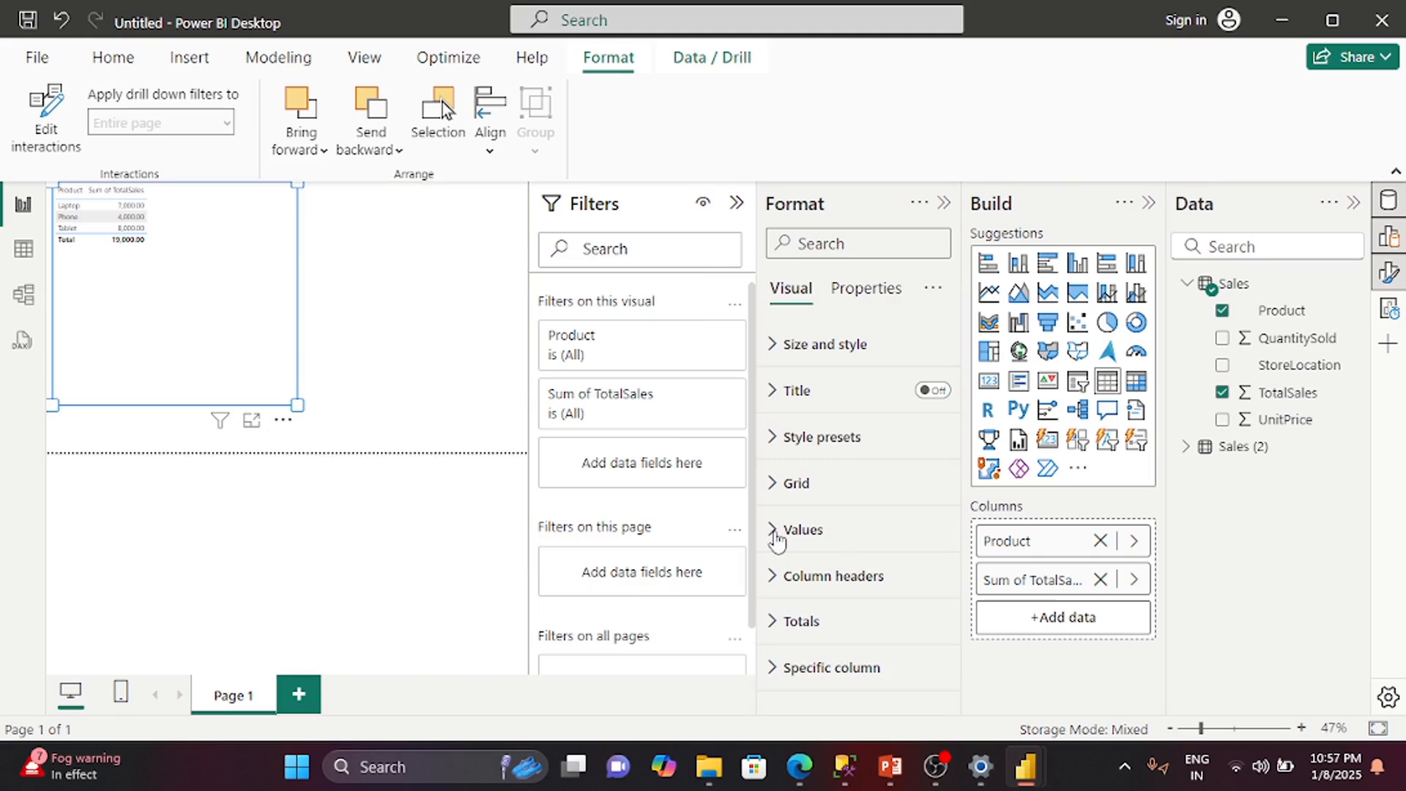
{"action": "left_click", "coordinate": [776, 539]}
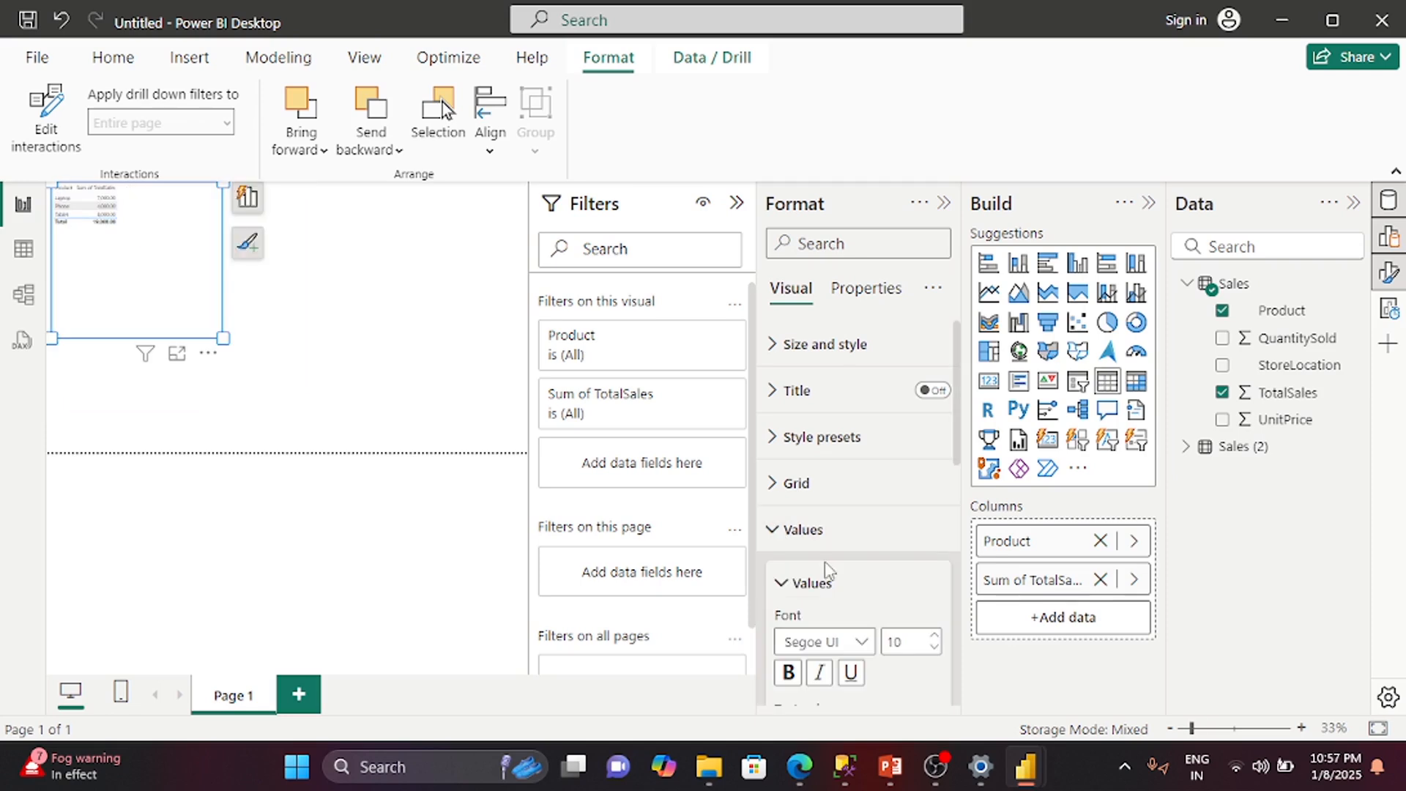
{"action": "left_click", "coordinate": [934, 637]}
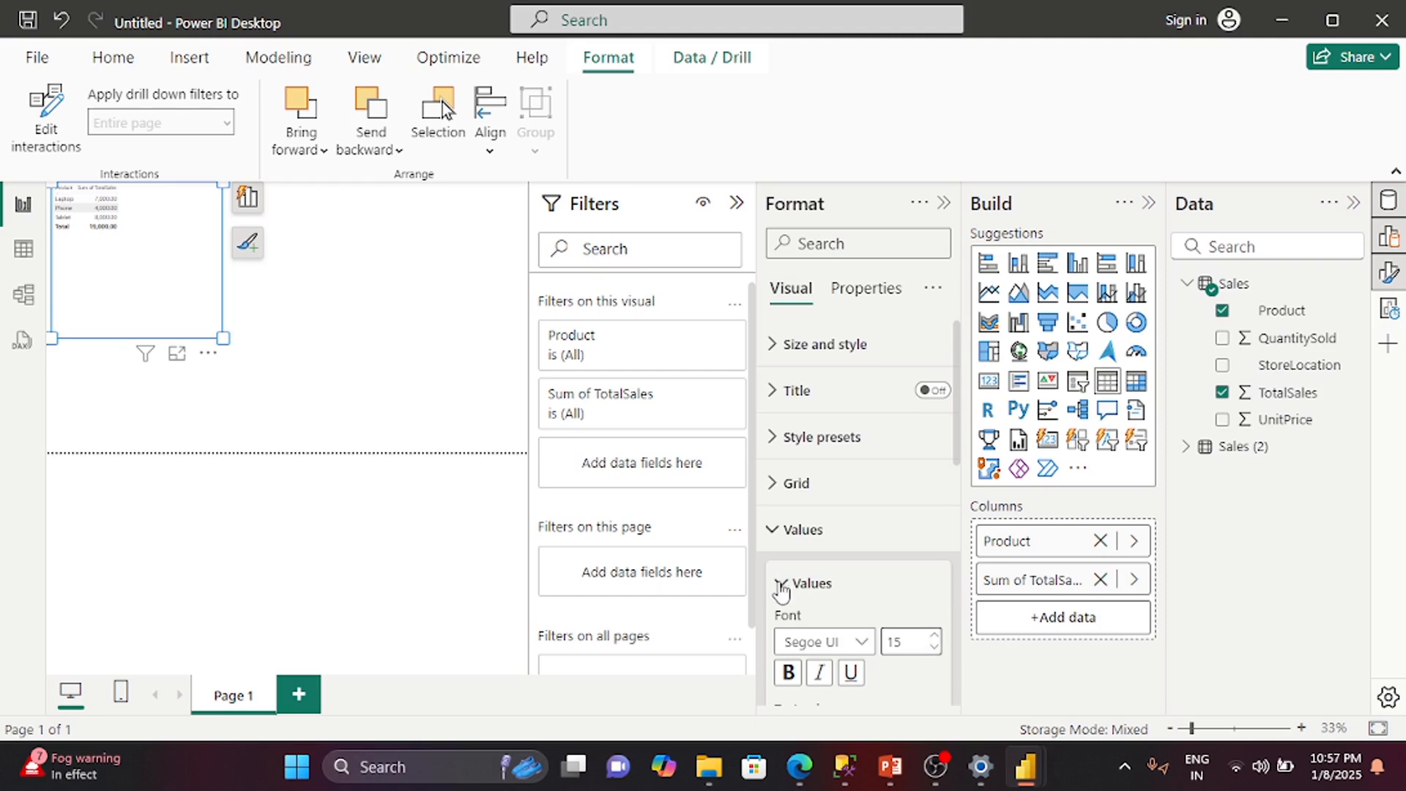
{"action": "left_click", "coordinate": [782, 584]}
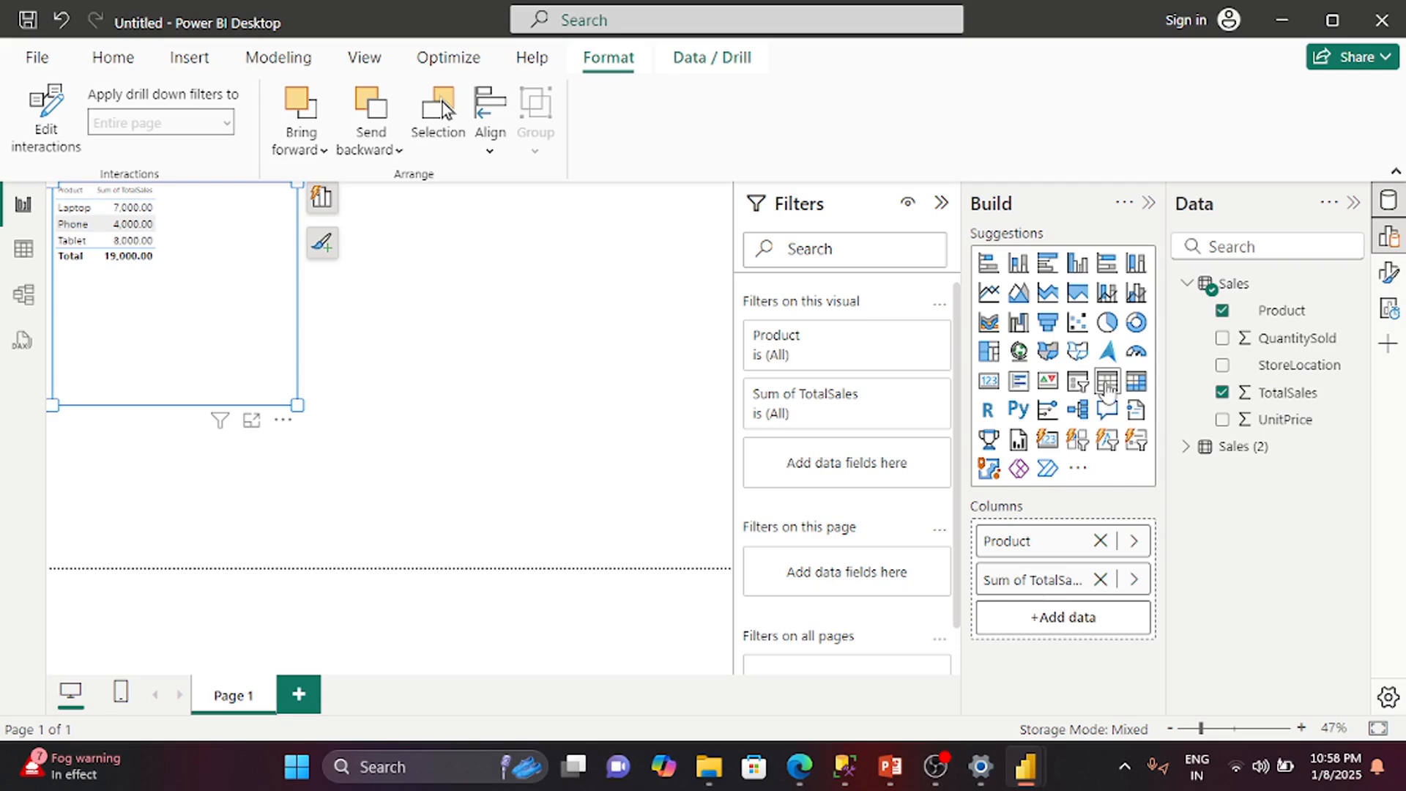
Insert a second, empty table visual and place it beside the import-mode table
{"action": "left_click", "coordinate": [1108, 389]}
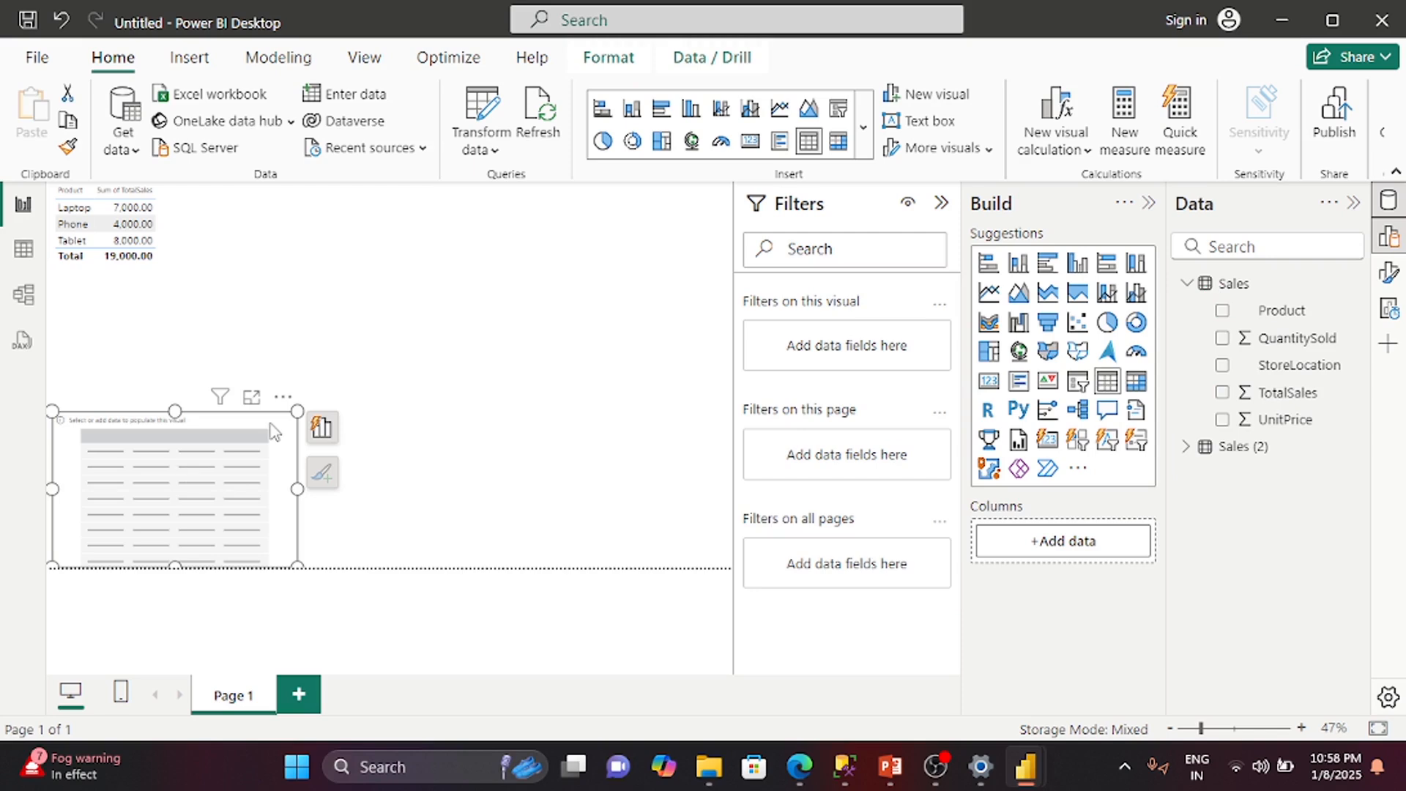
{"action": "left_click_drag", "start_coordinate": [269, 423], "coordinate": [499, 276]}
{"action": "left_click", "coordinate": [275, 321]}
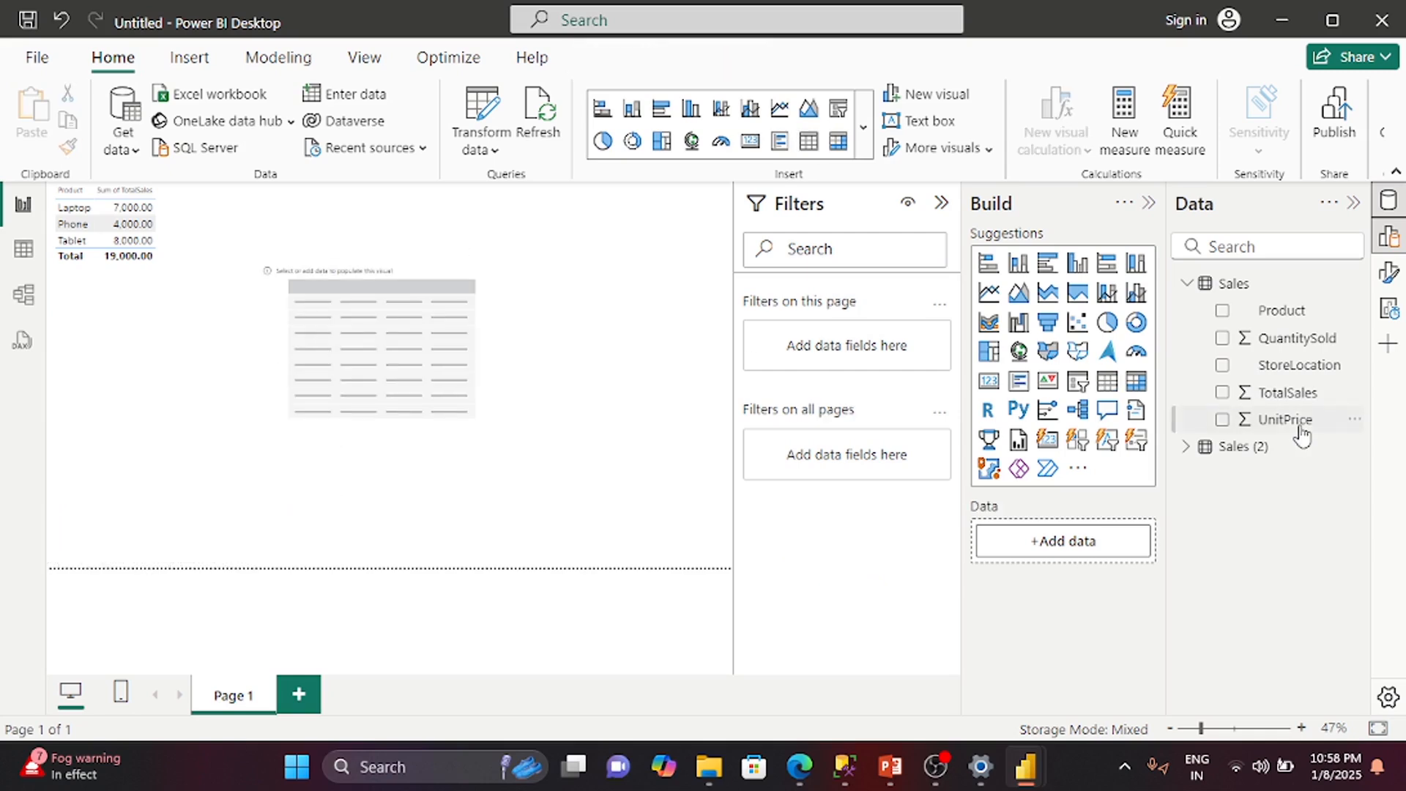
Add the Product and TotalSales fields of the Sales (2) table to a new visual on the page
{"action": "left_click", "coordinate": [1188, 284]}
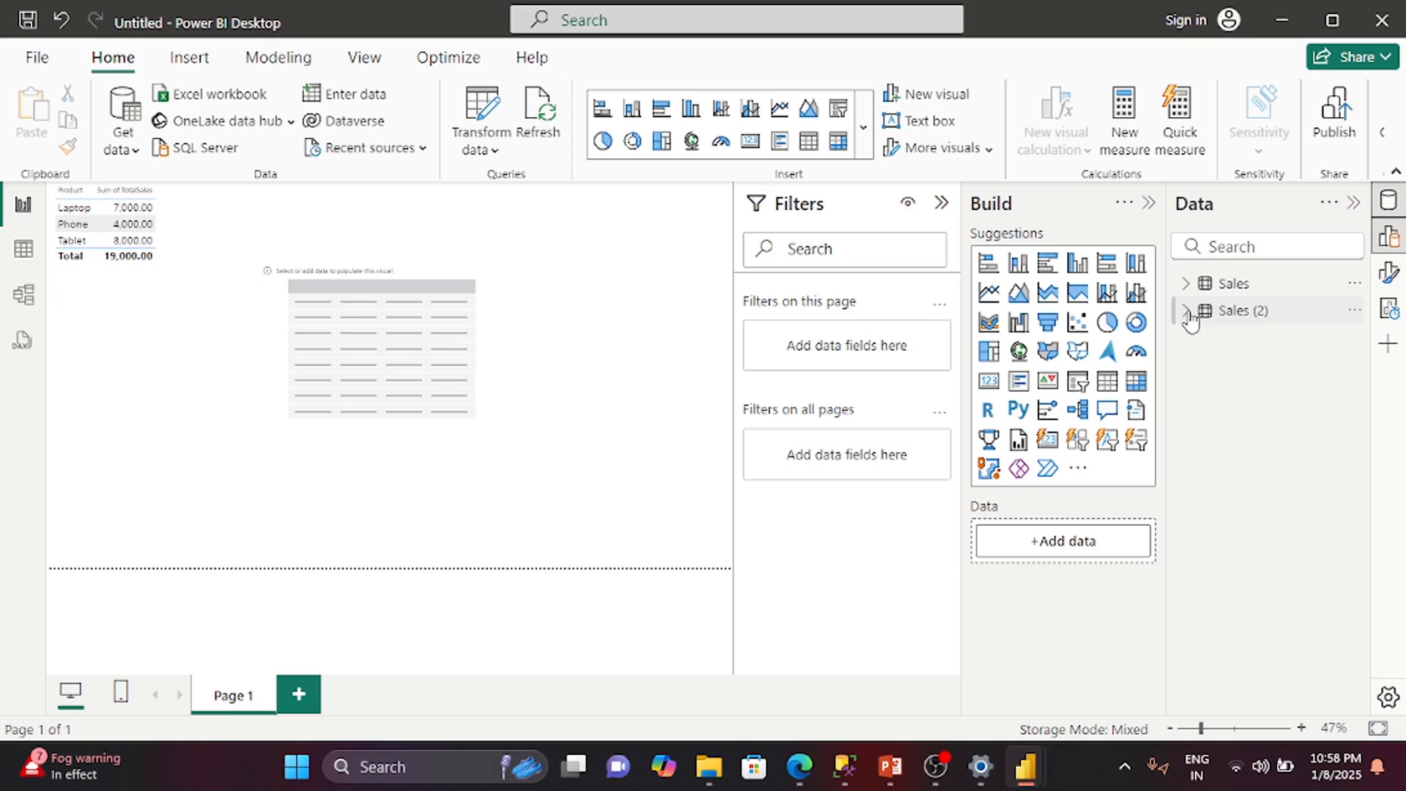
{"action": "left_click", "coordinate": [1187, 311]}
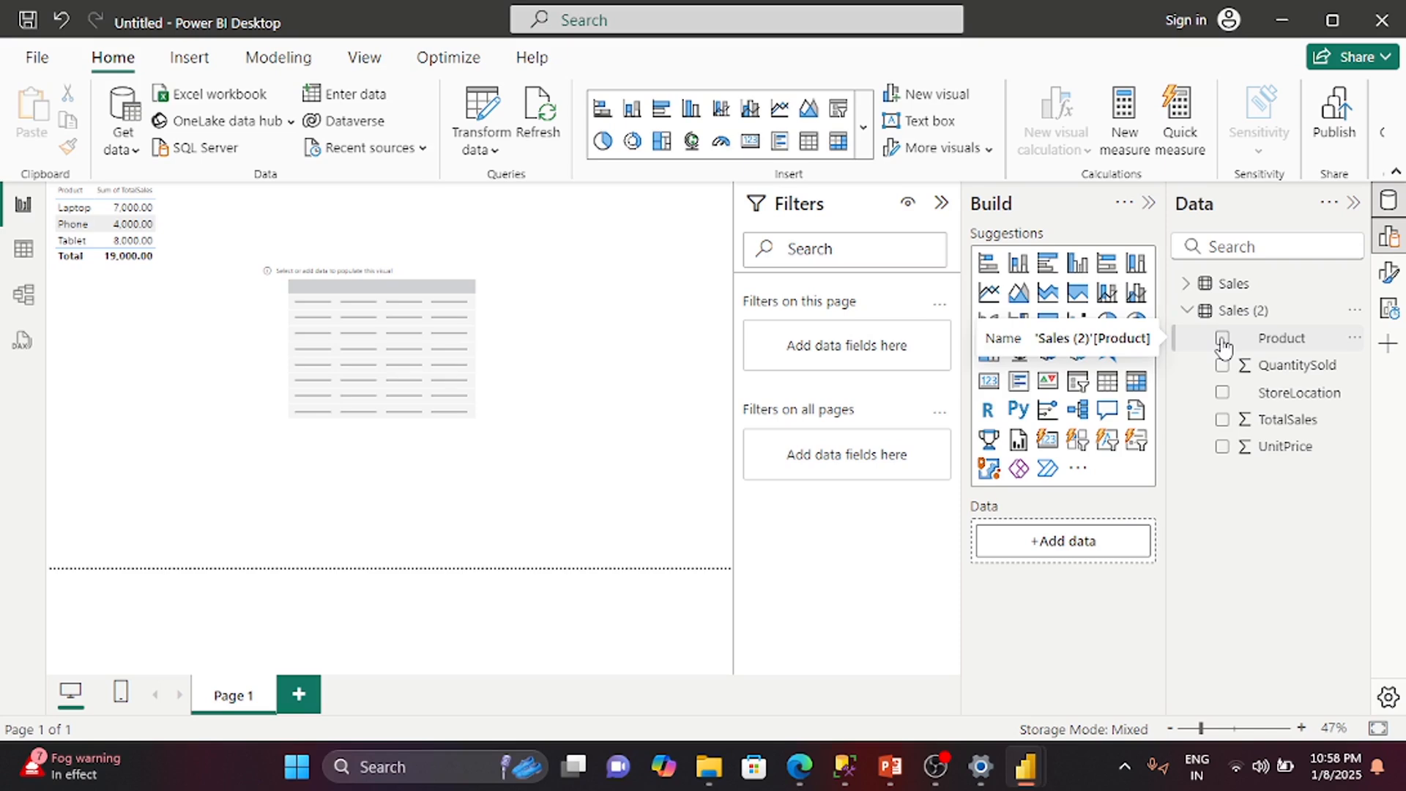
{"action": "left_click", "coordinate": [1222, 339]}
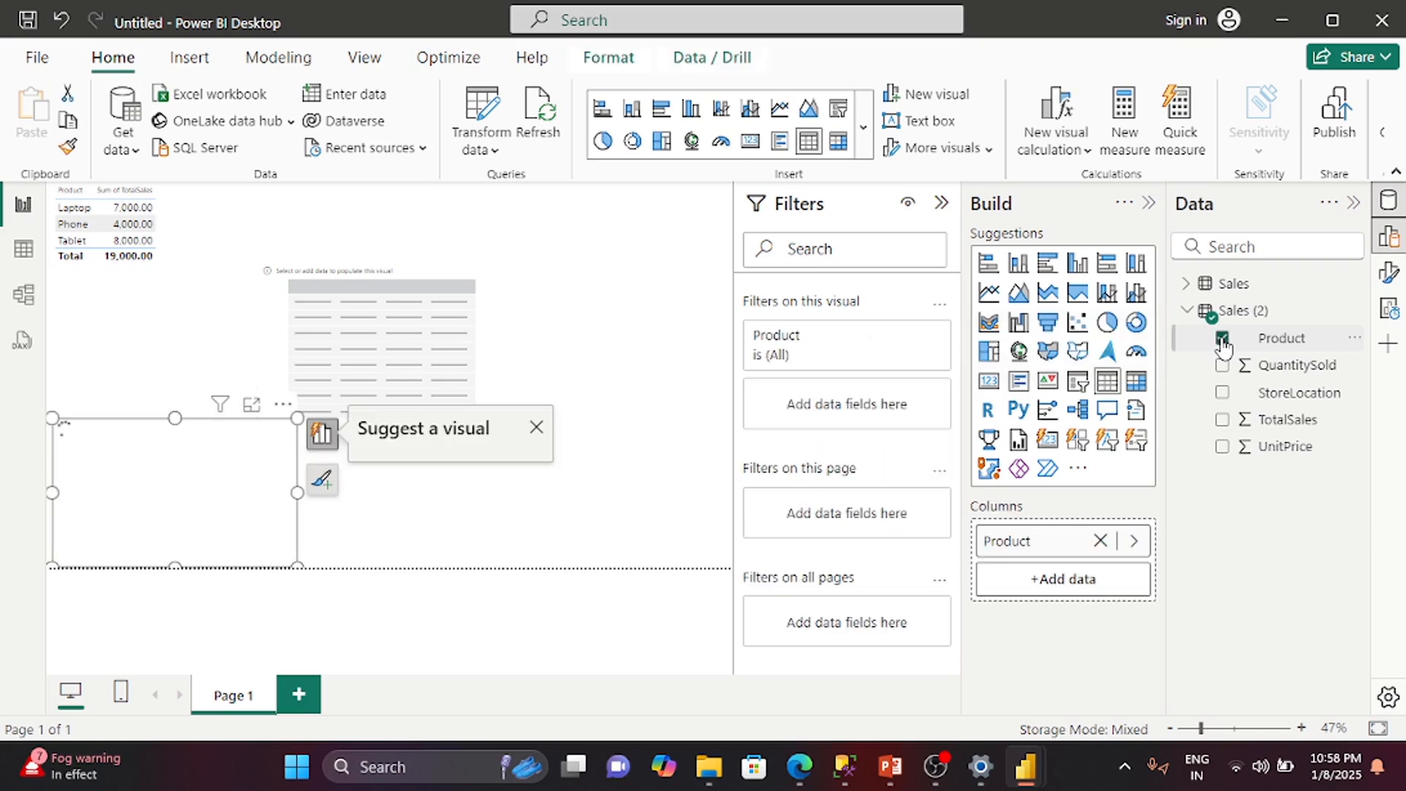
{"action": "left_click", "coordinate": [1222, 420]}
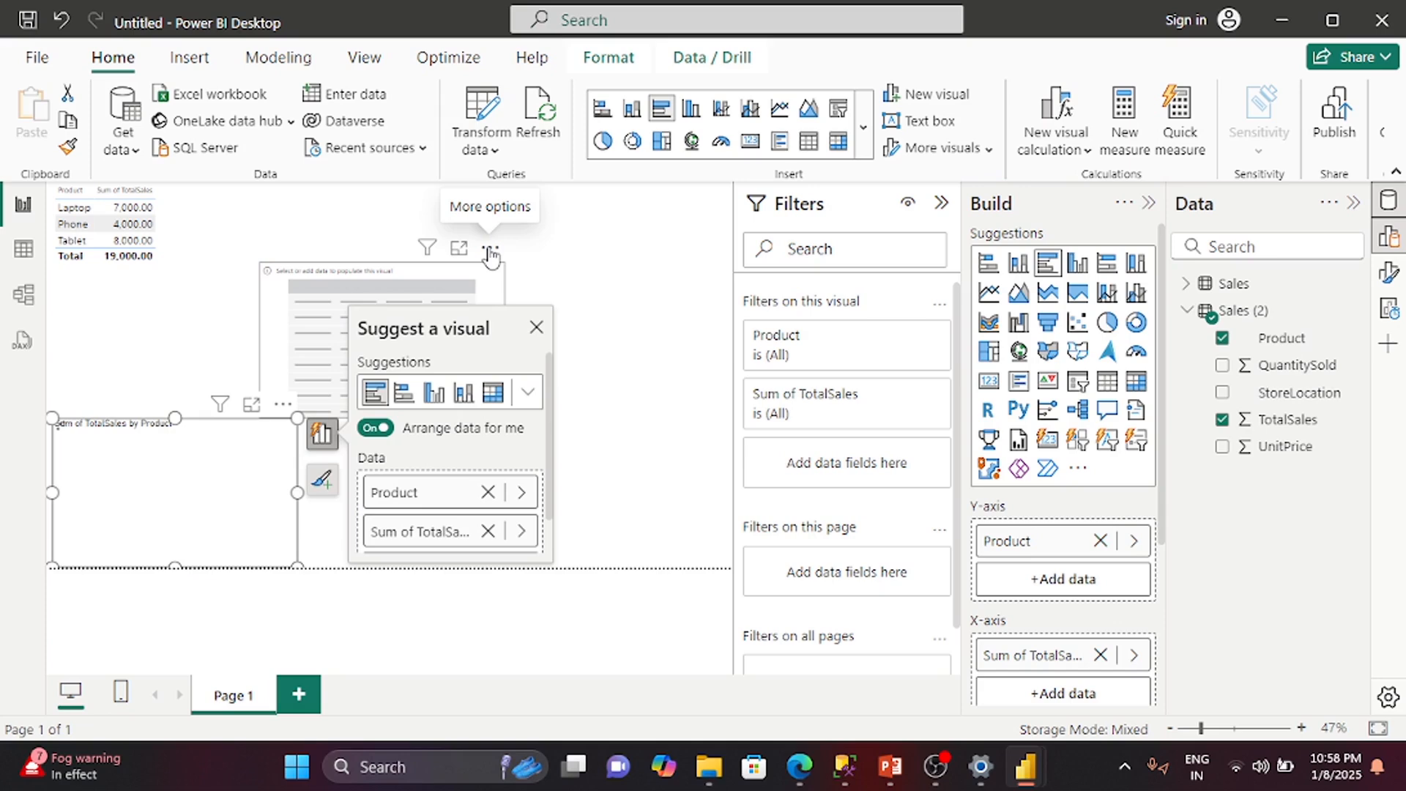
Remove the empty table visual, move the Sales (2) visual into its place beside the import-mode table, and dismiss the visual queries tip
{"action": "left_click", "coordinate": [490, 251]}
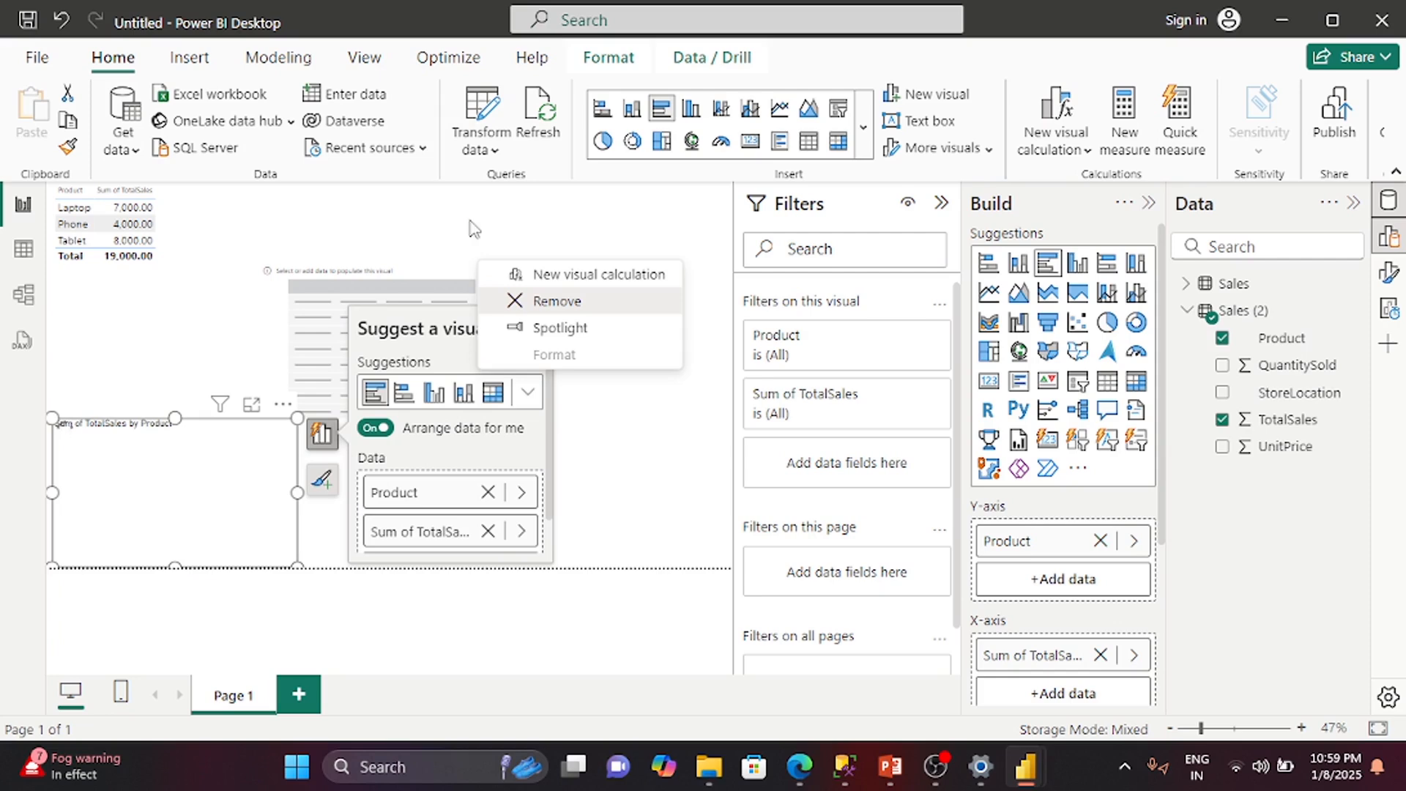
{"action": "key", "text": "Return"}
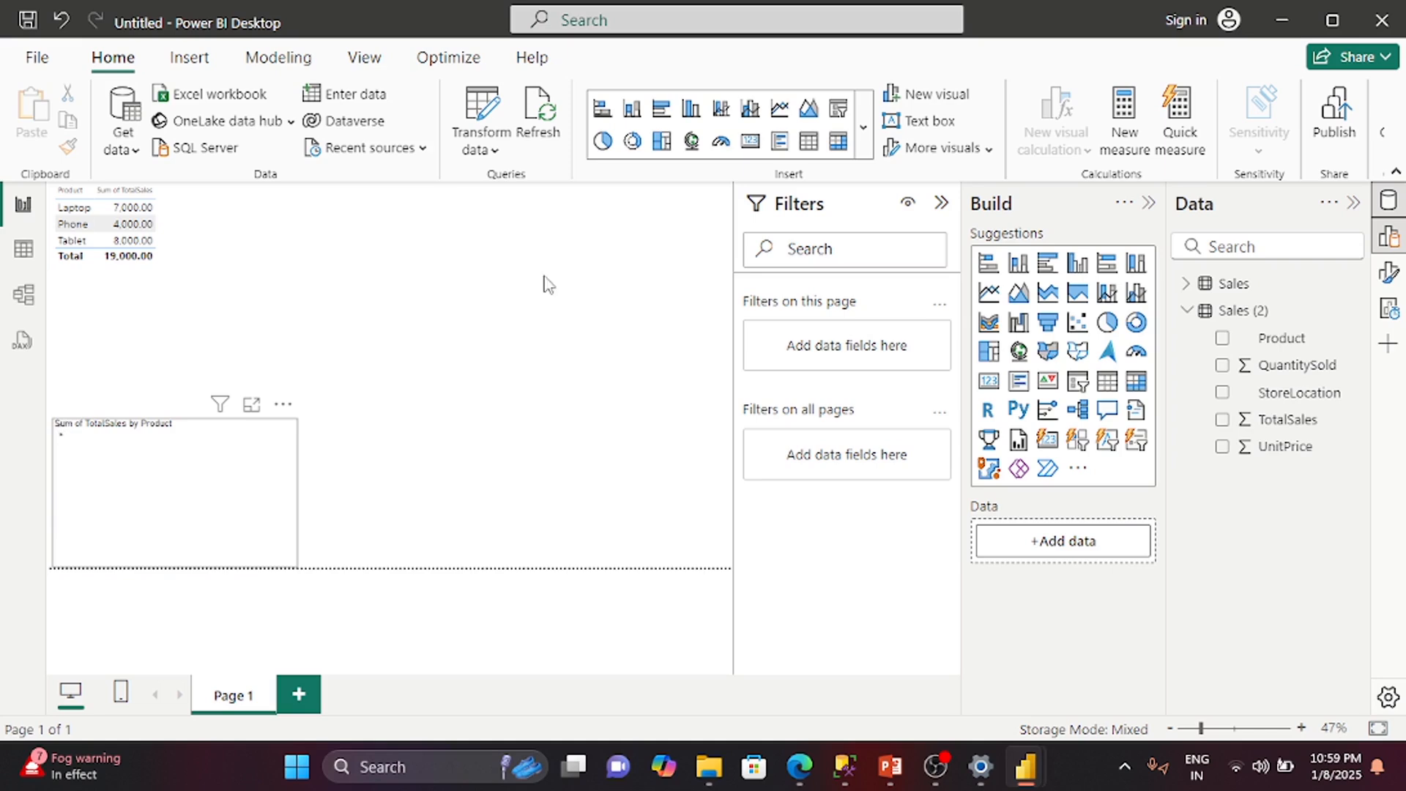
{"action": "left_click_drag", "start_coordinate": [245, 448], "coordinate": [544, 277]}
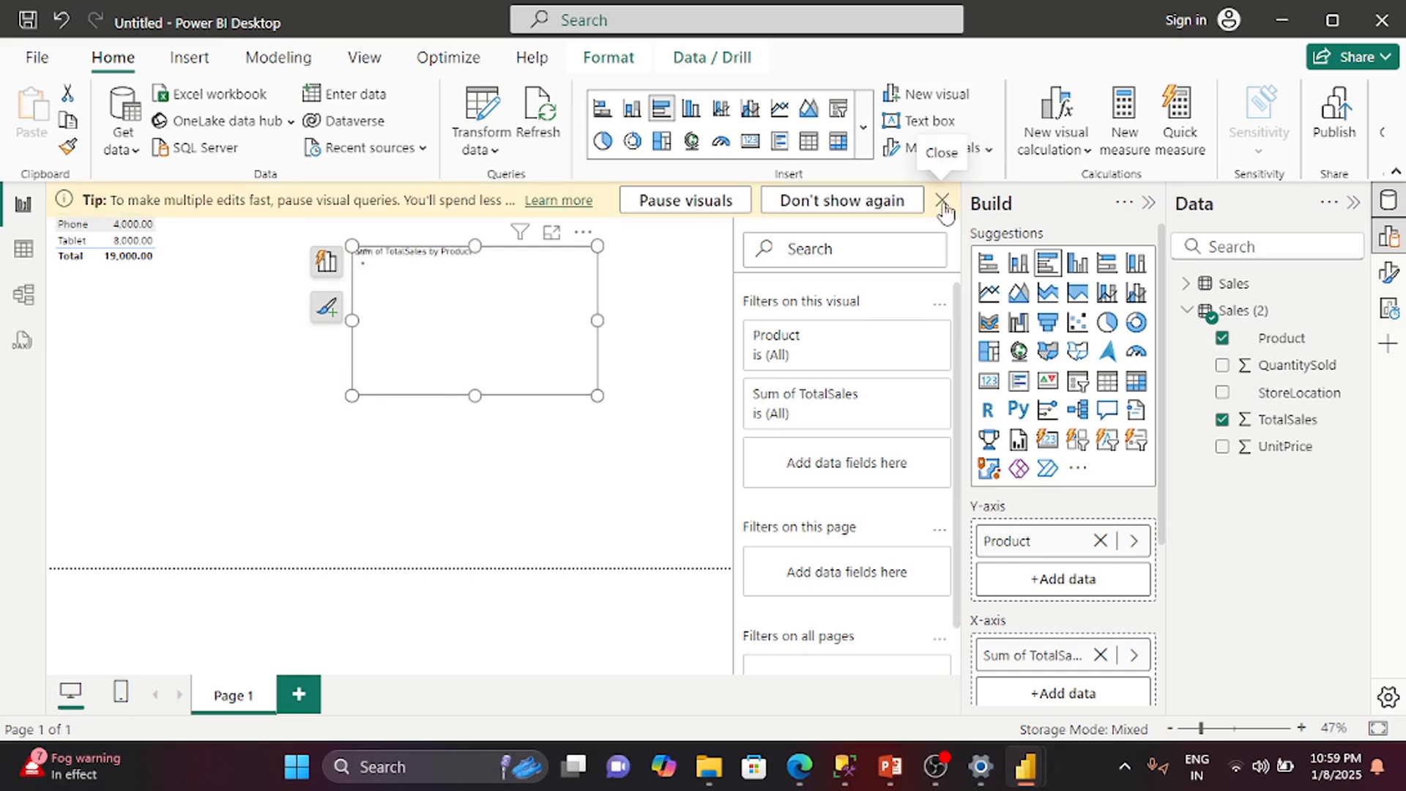
{"action": "left_click", "coordinate": [943, 204]}
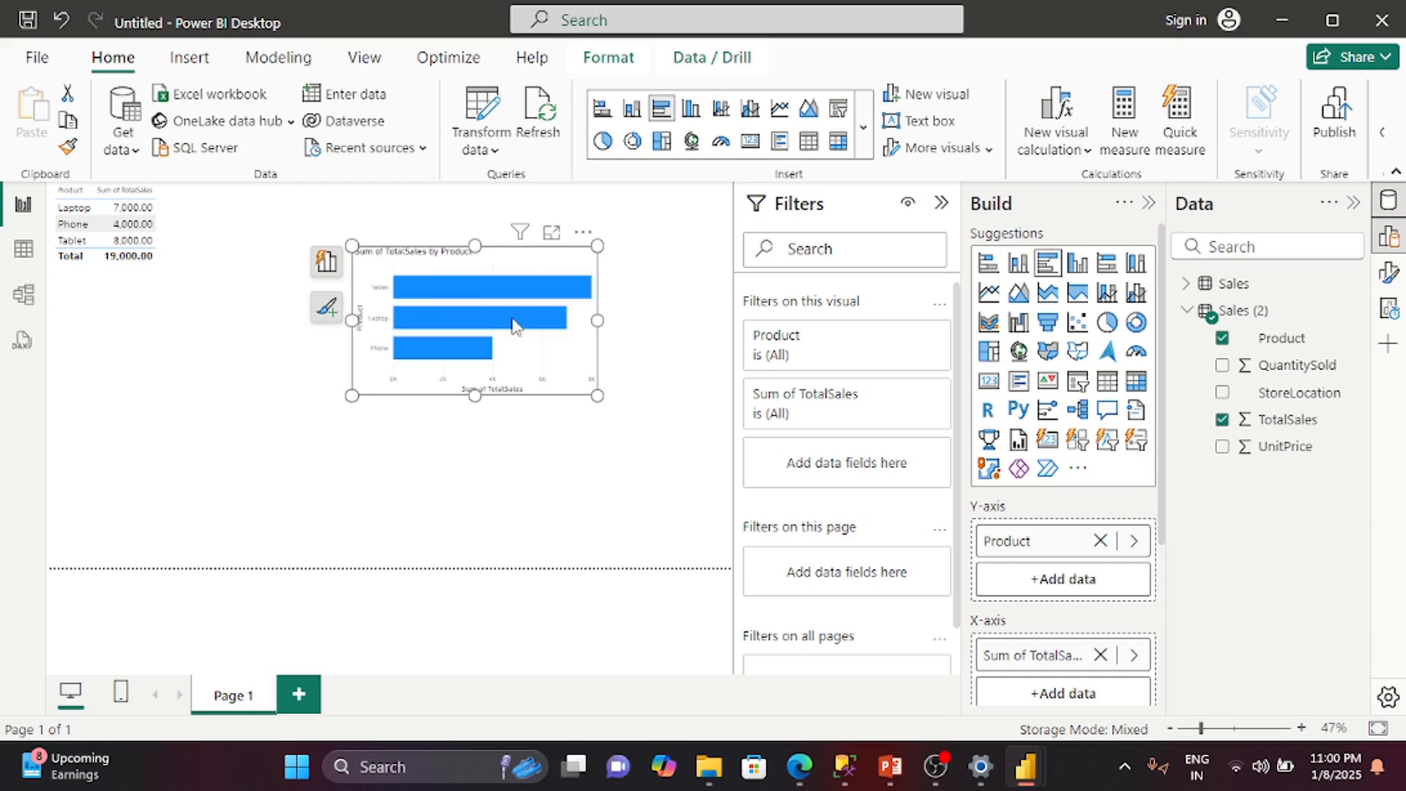
Convert the Sum of TotalSales by Product bar chart into a table visual
{"action": "left_click", "coordinate": [583, 233]}
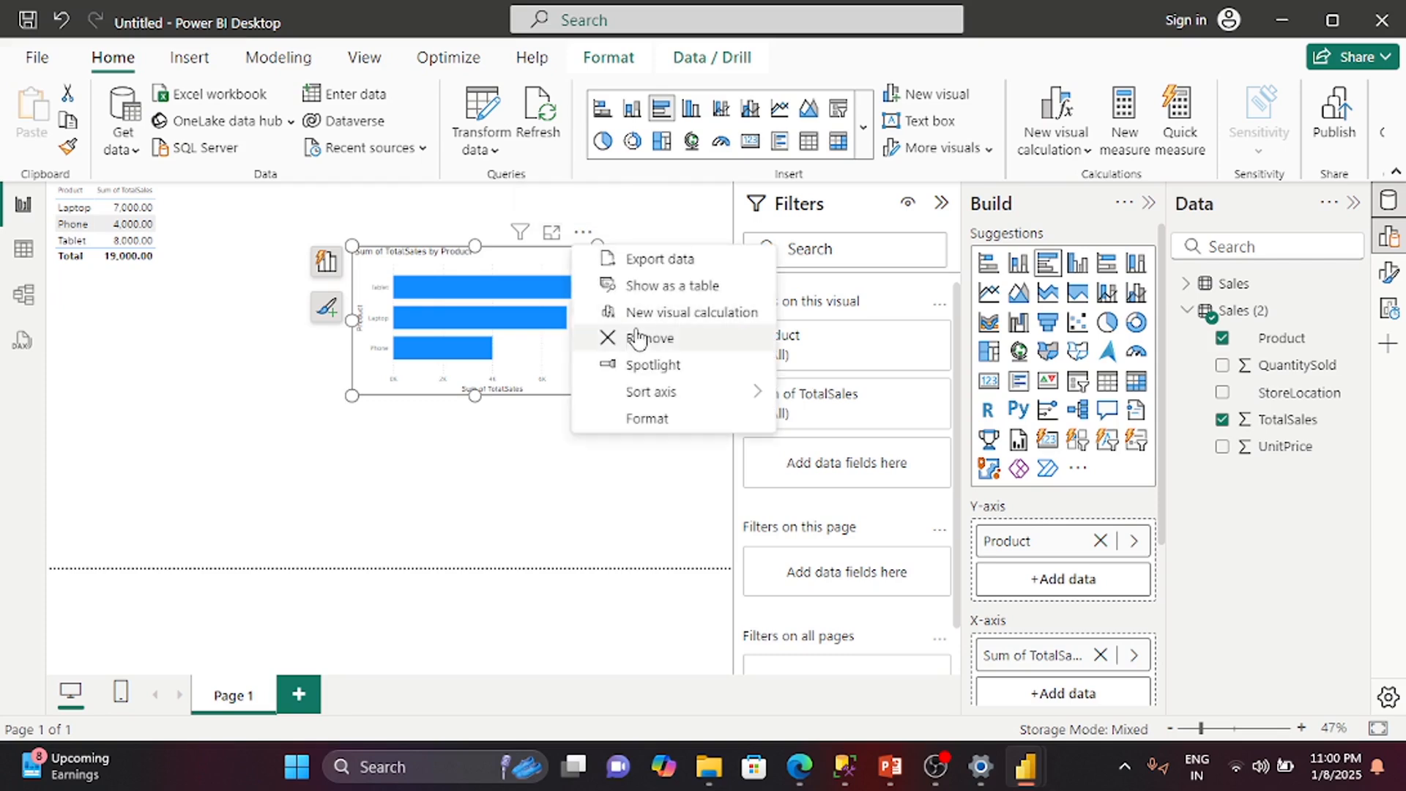
{"action": "left_click", "coordinate": [626, 222]}
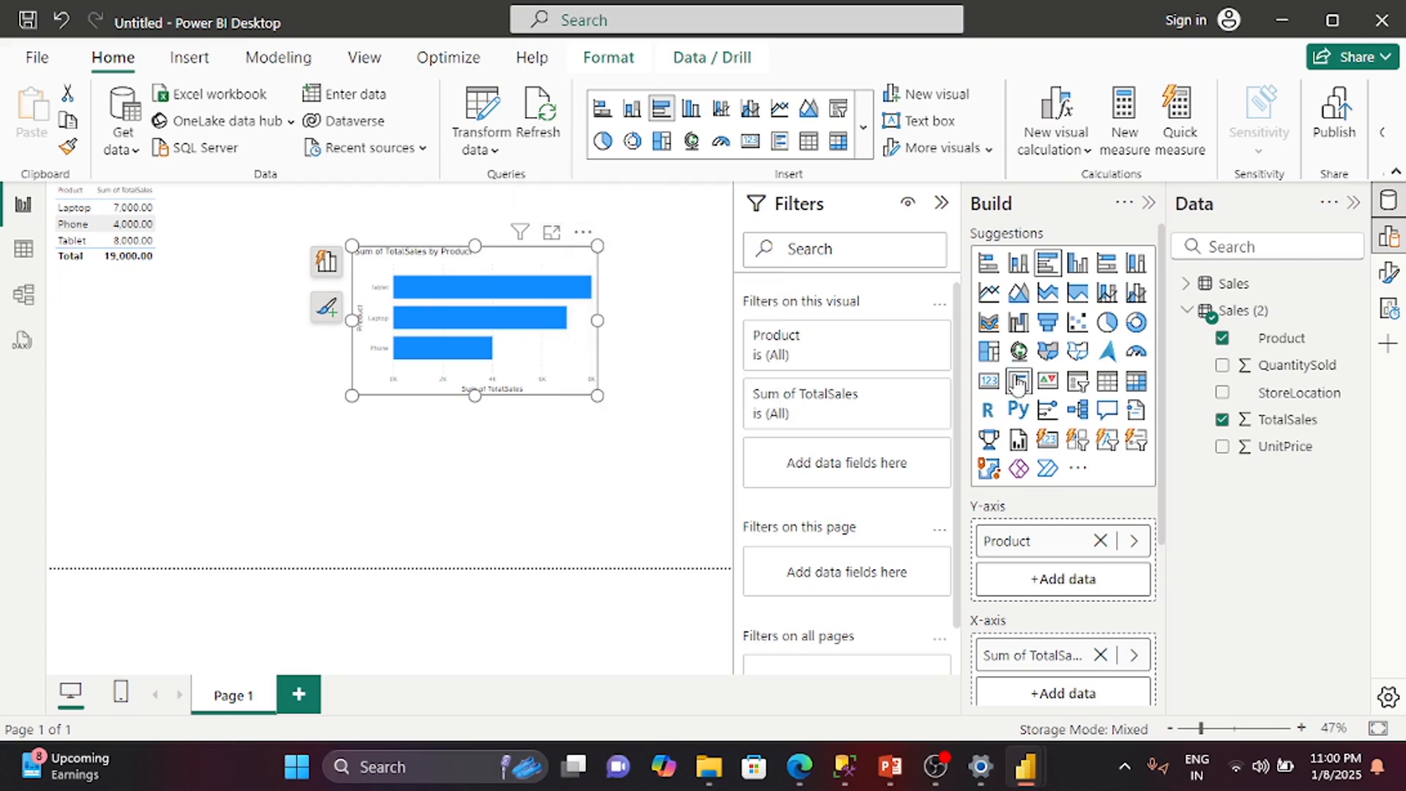
{"action": "left_click", "coordinate": [1106, 382]}
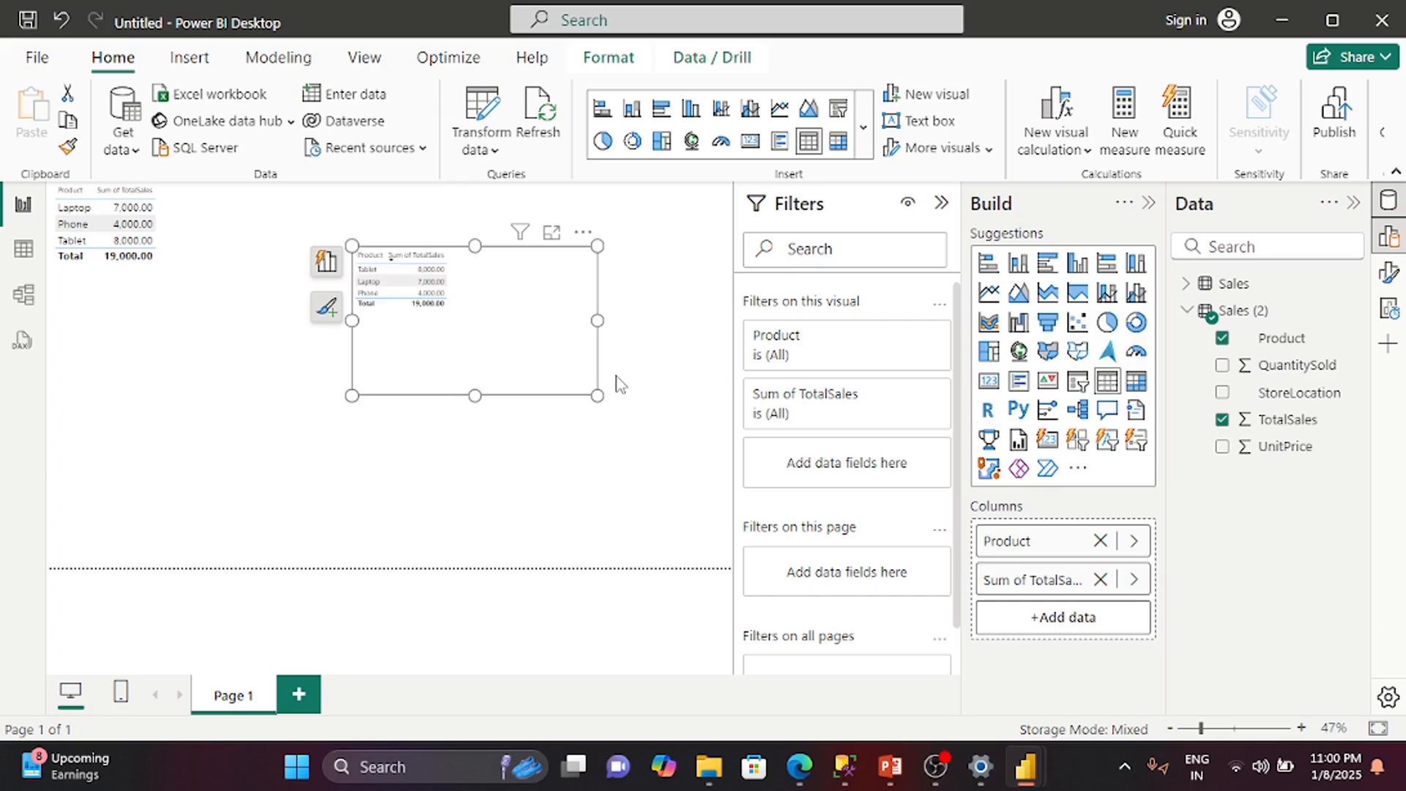
Set the font size of the values in the Sales (2) table visual to 17
{"action": "left_click", "coordinate": [586, 244]}
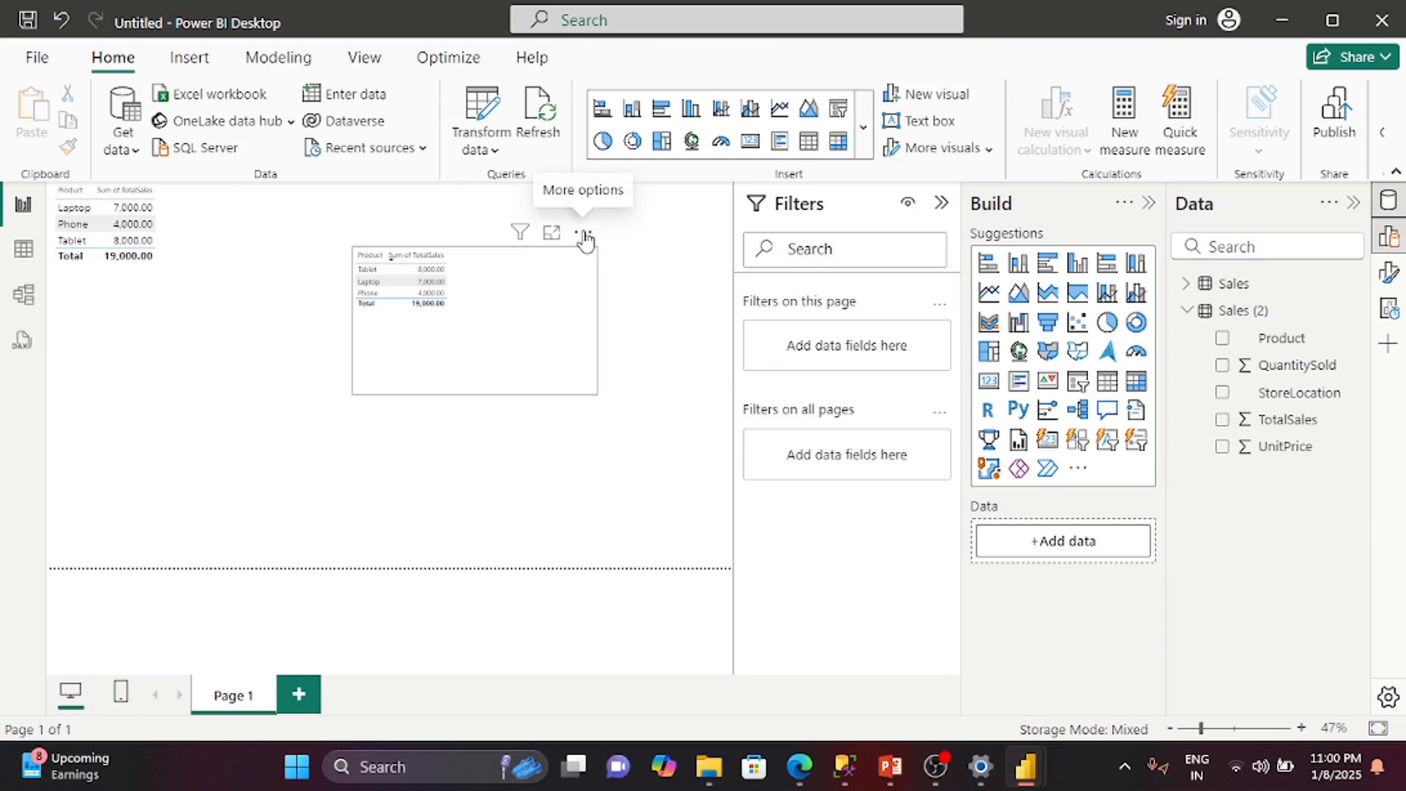
{"action": "left_click", "coordinate": [586, 236]}
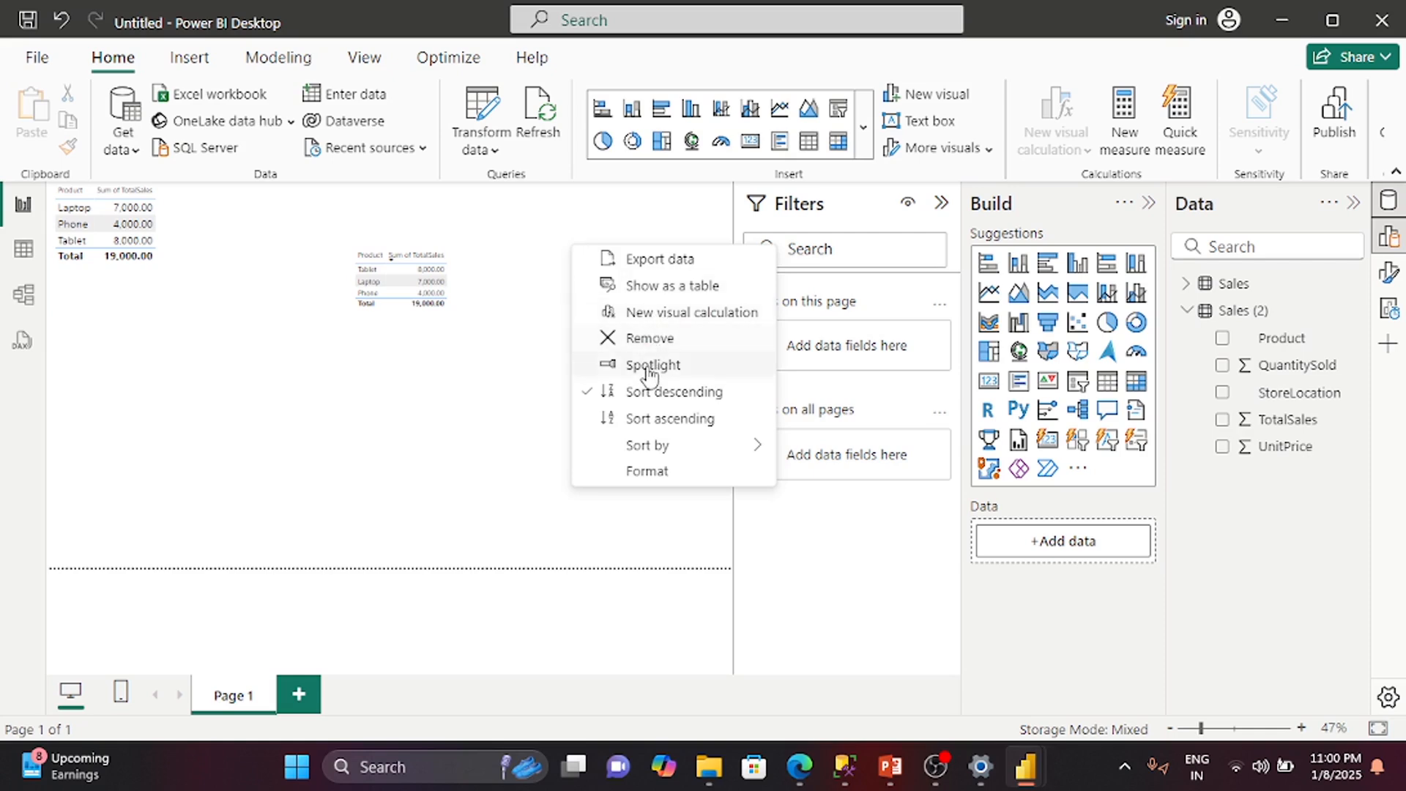
{"action": "left_click", "coordinate": [653, 473]}
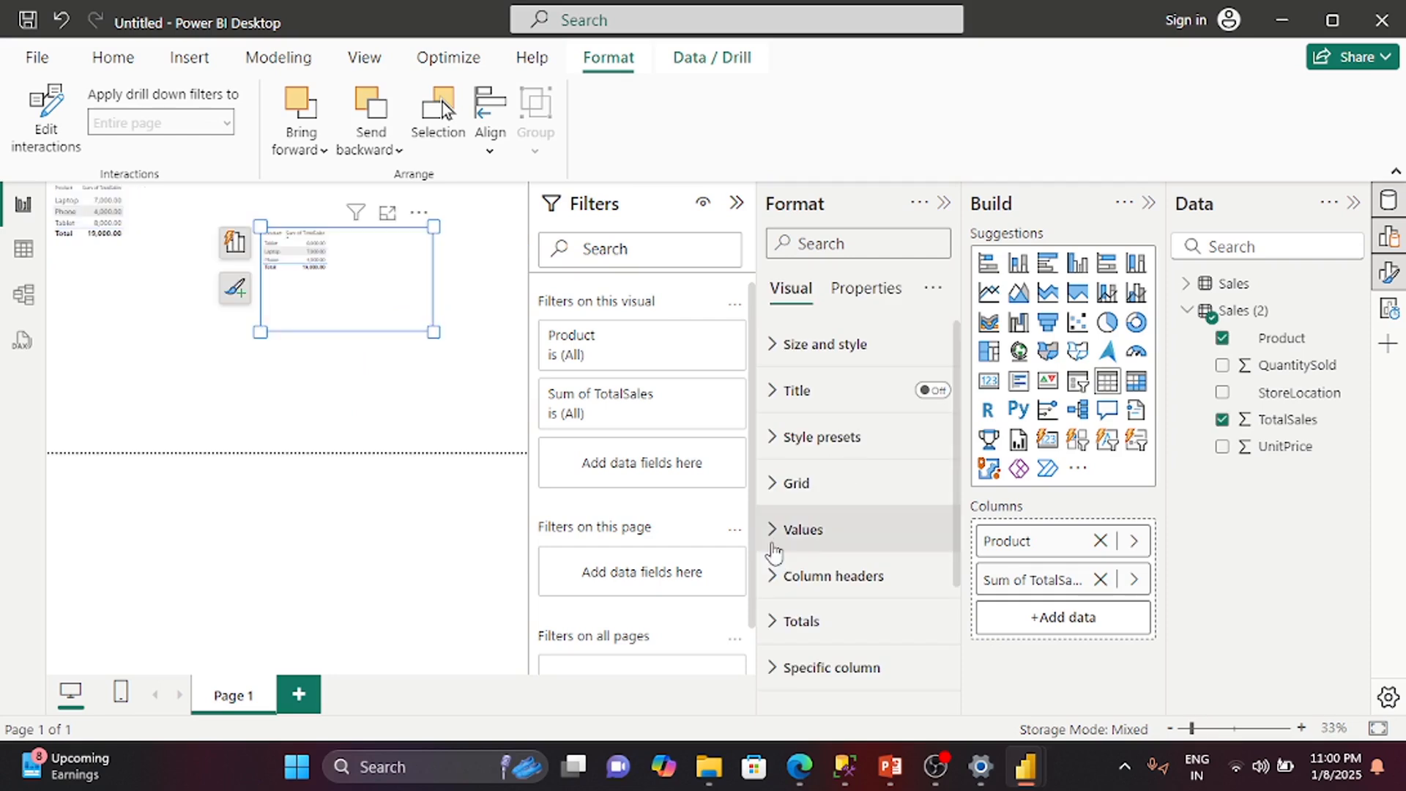
{"action": "left_click", "coordinate": [775, 544]}
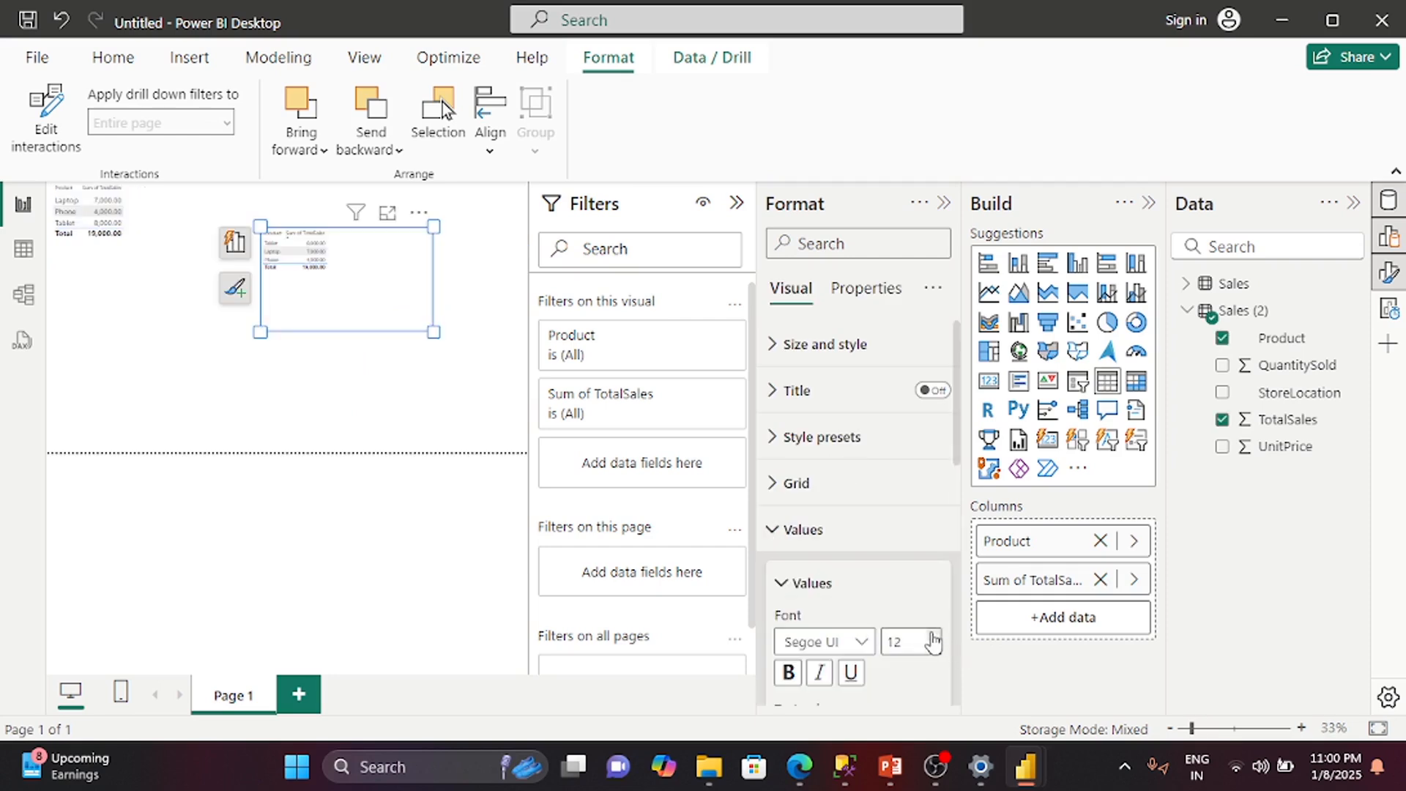
{"action": "left_click", "coordinate": [933, 635]}
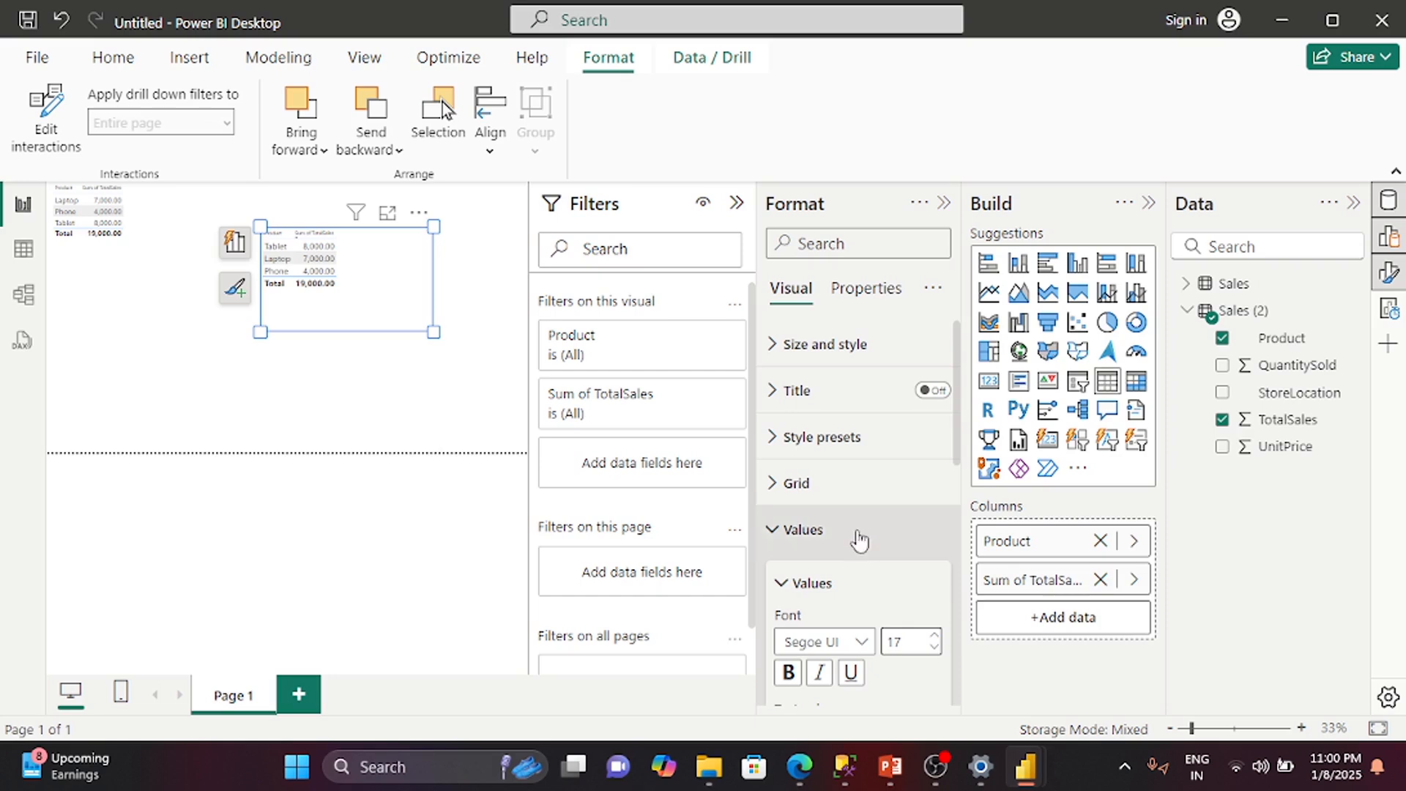
{"action": "left_click", "coordinate": [773, 530]}
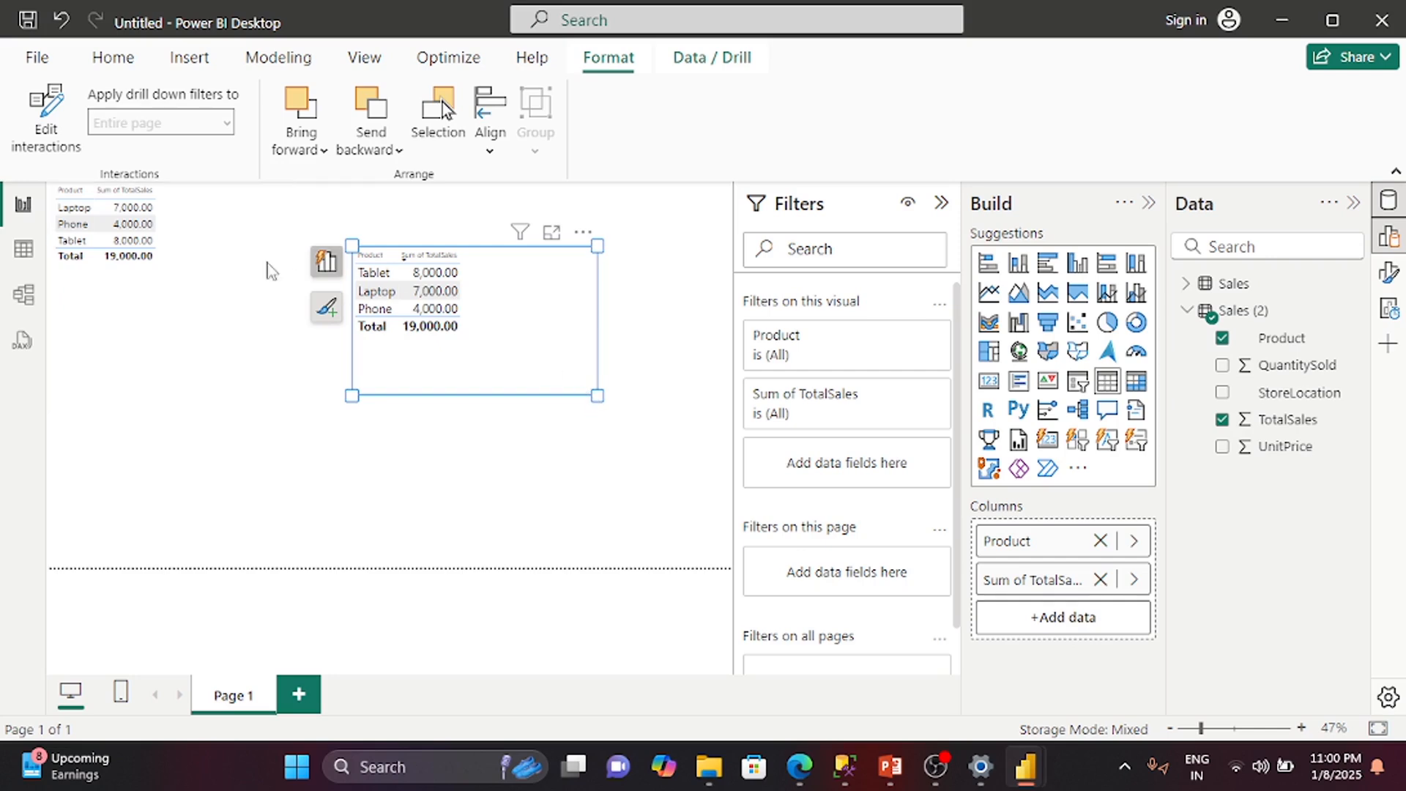
Save the report to the Desktop as a Power BI file named "import and direct one"
{"action": "left_click", "coordinate": [38, 59]}
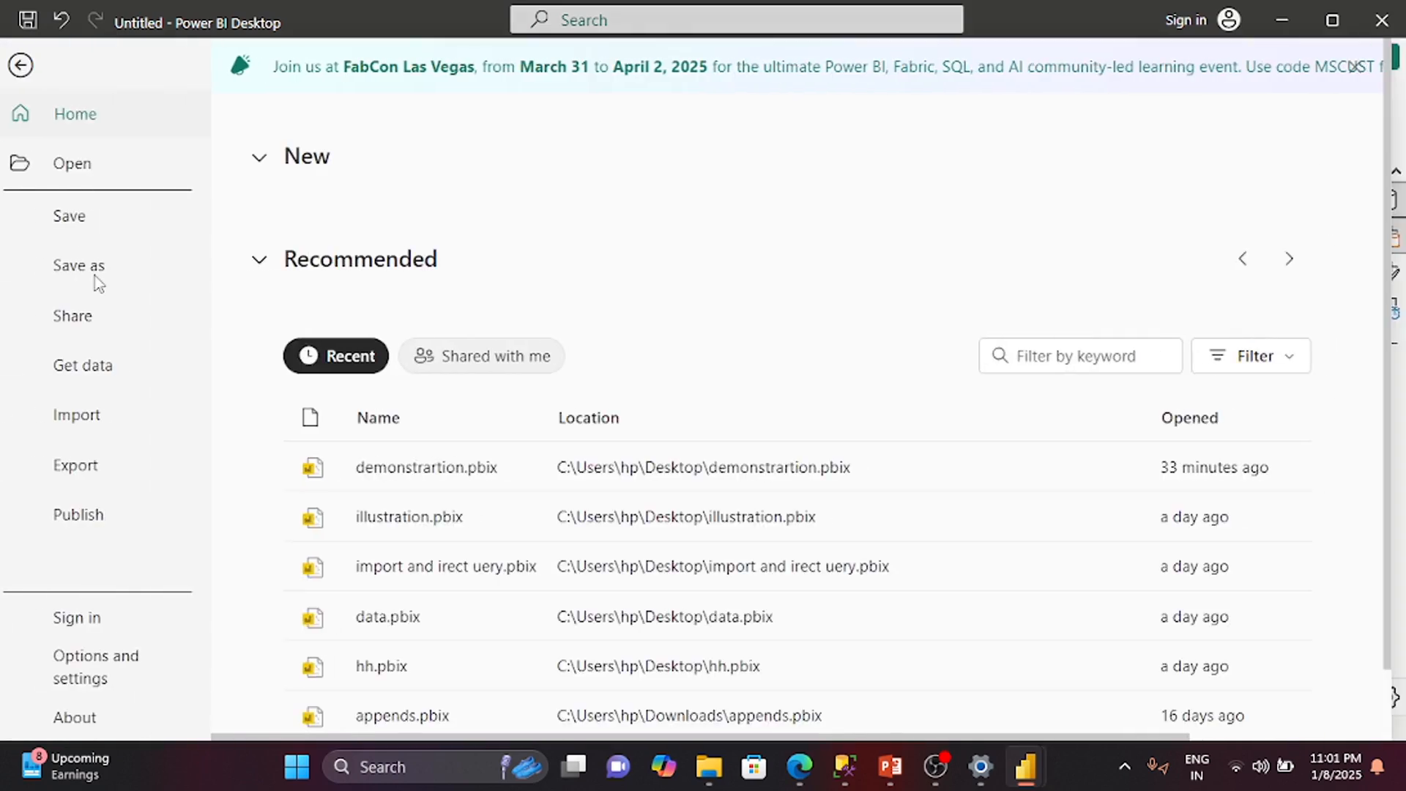
{"action": "left_click", "coordinate": [98, 278]}
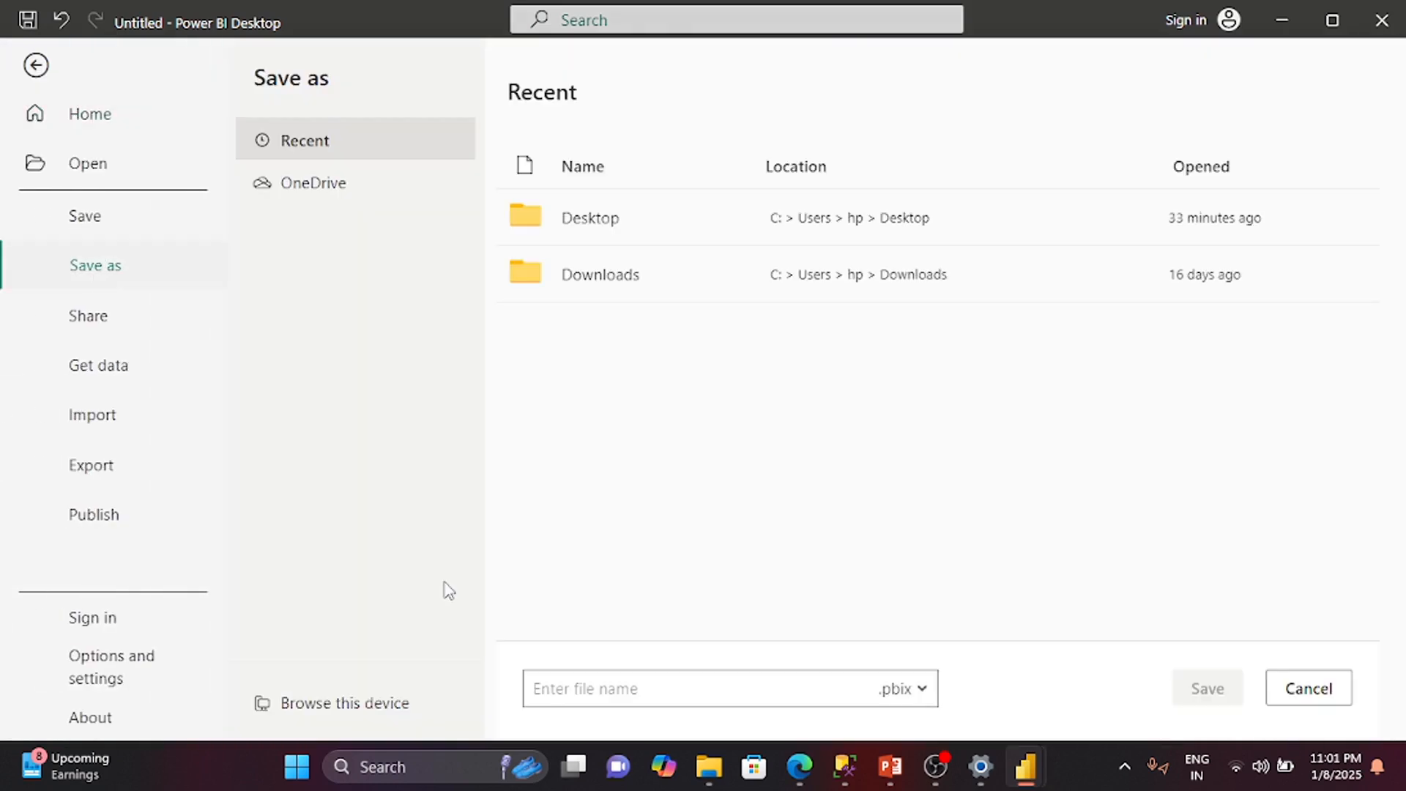
{"action": "left_click", "coordinate": [396, 703]}
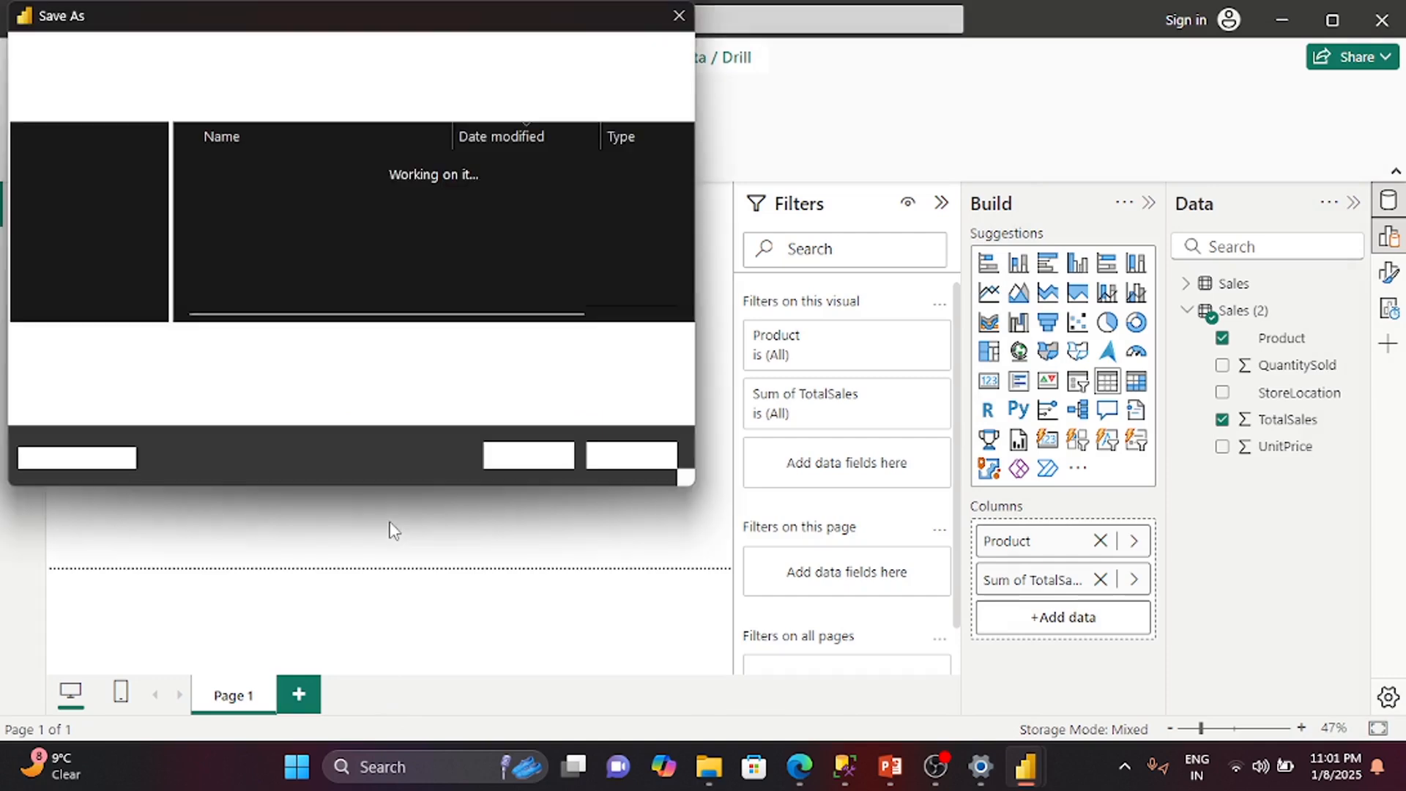
{"action": "left_click", "coordinate": [266, 348]}
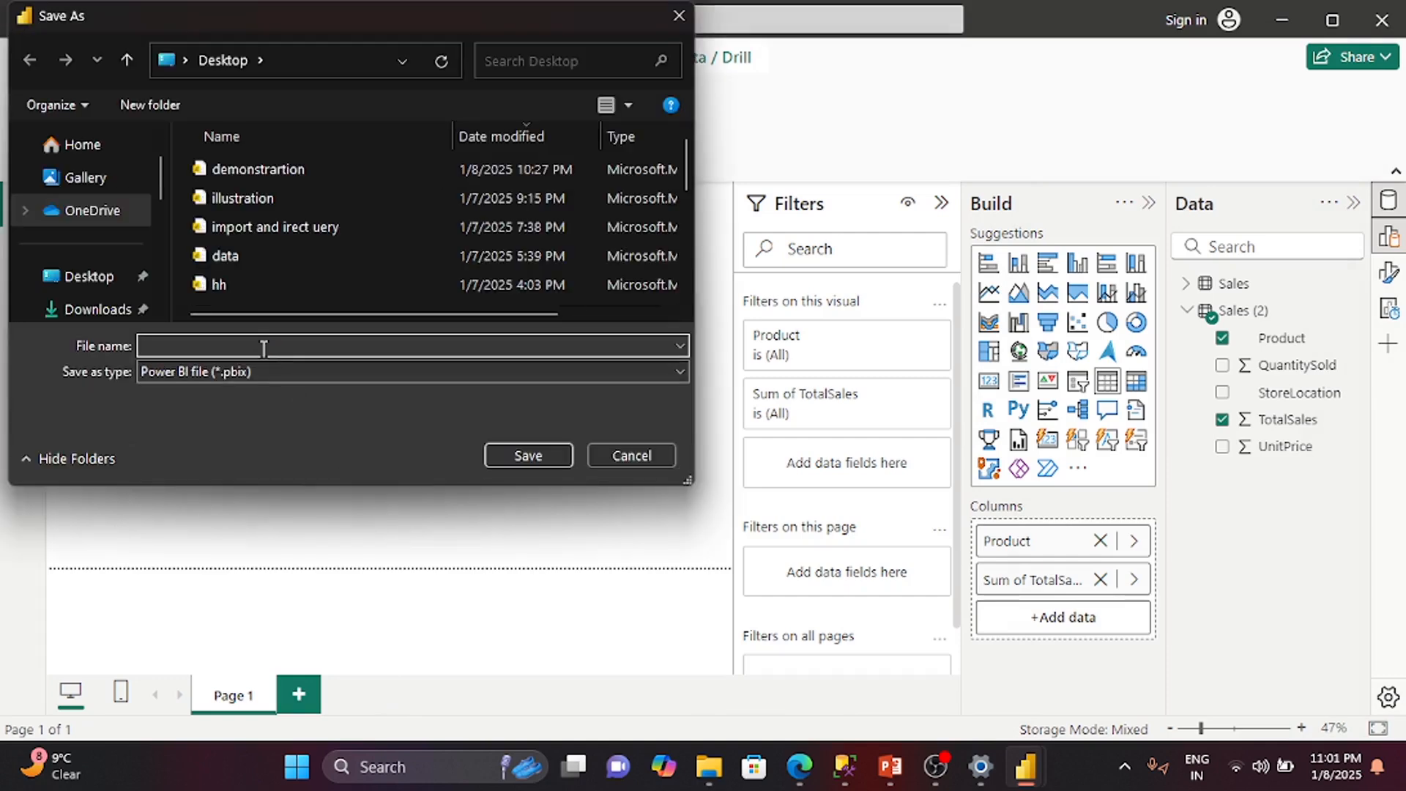
{"action": "type", "text": "import "}
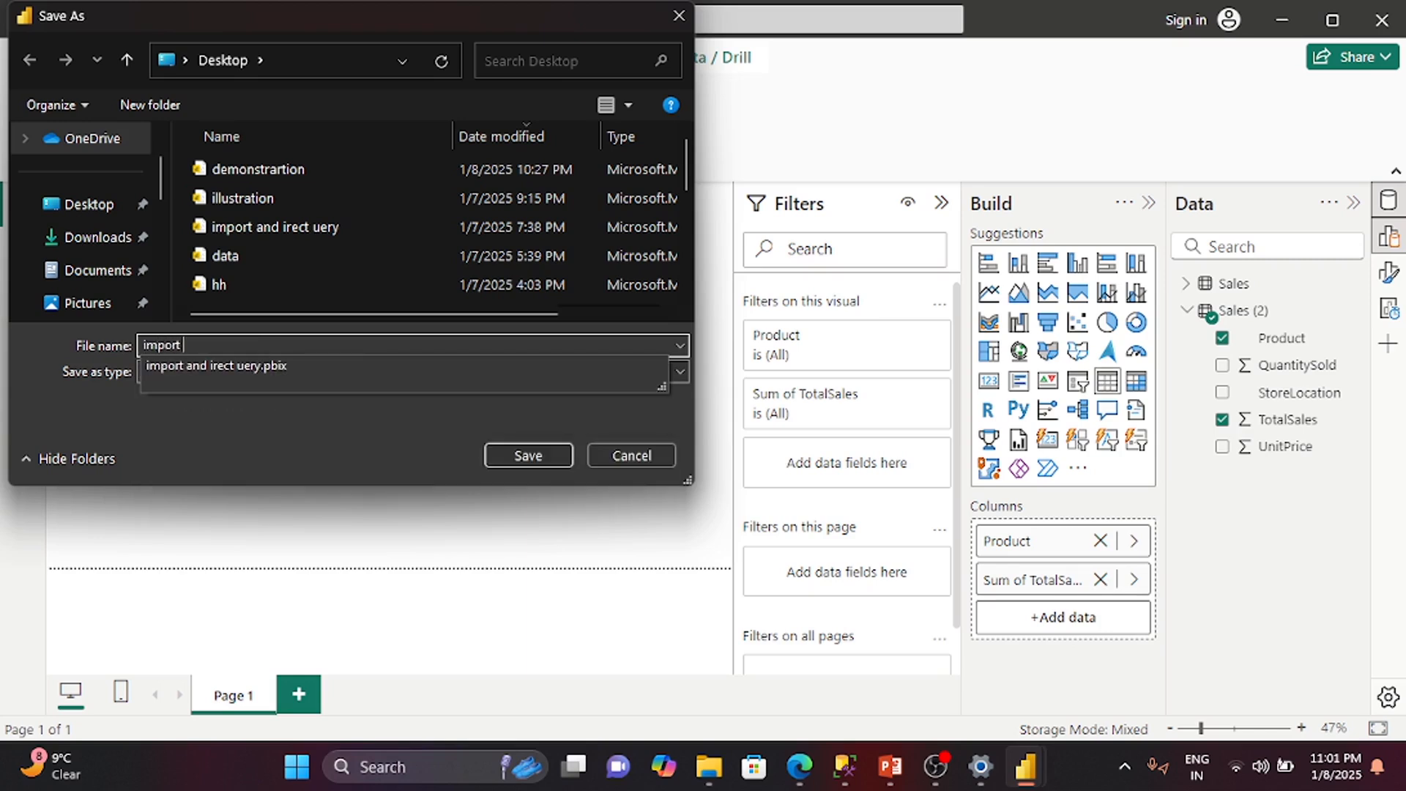
{"action": "type", "text": "and d"}
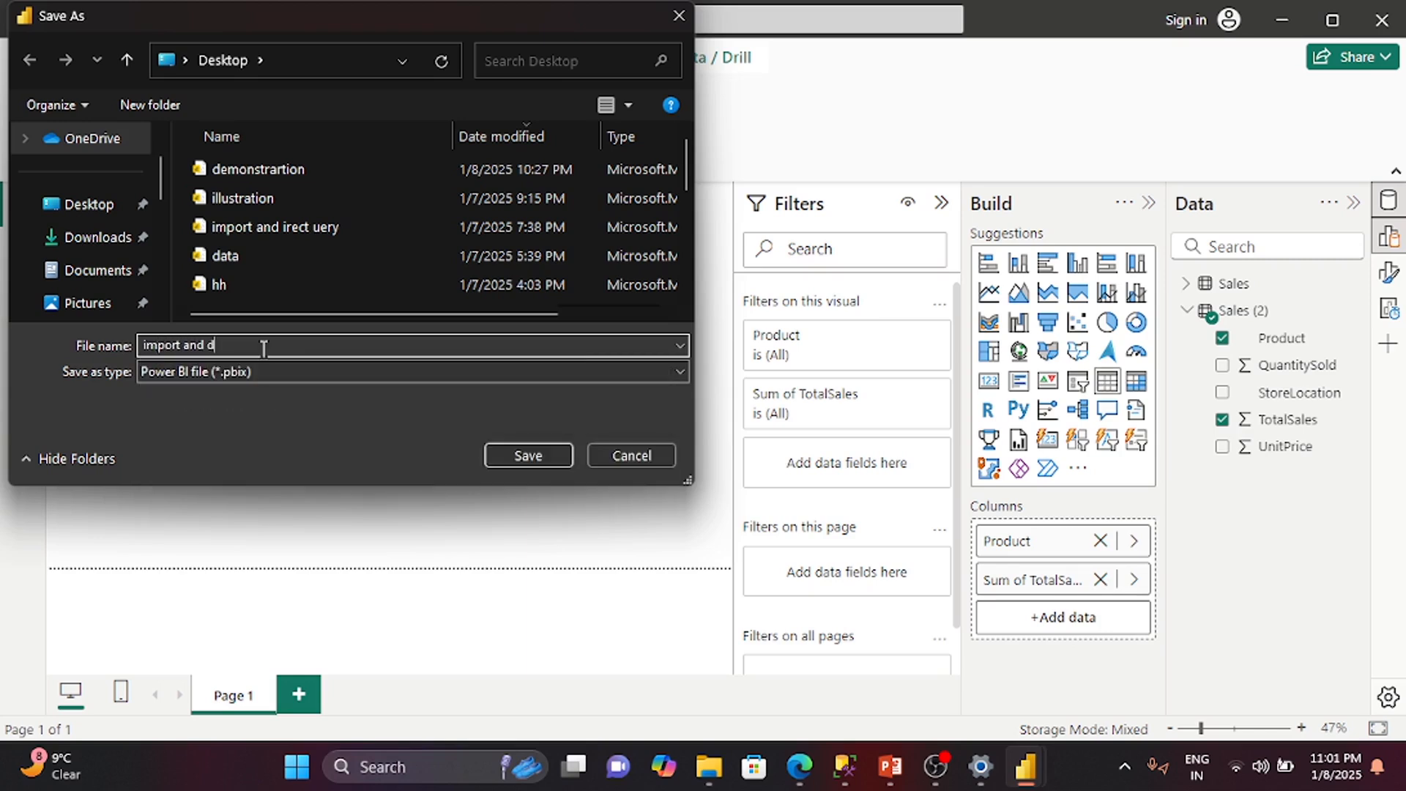
{"action": "type", "text": "irect o"}
{"action": "type", "text": "uery"}
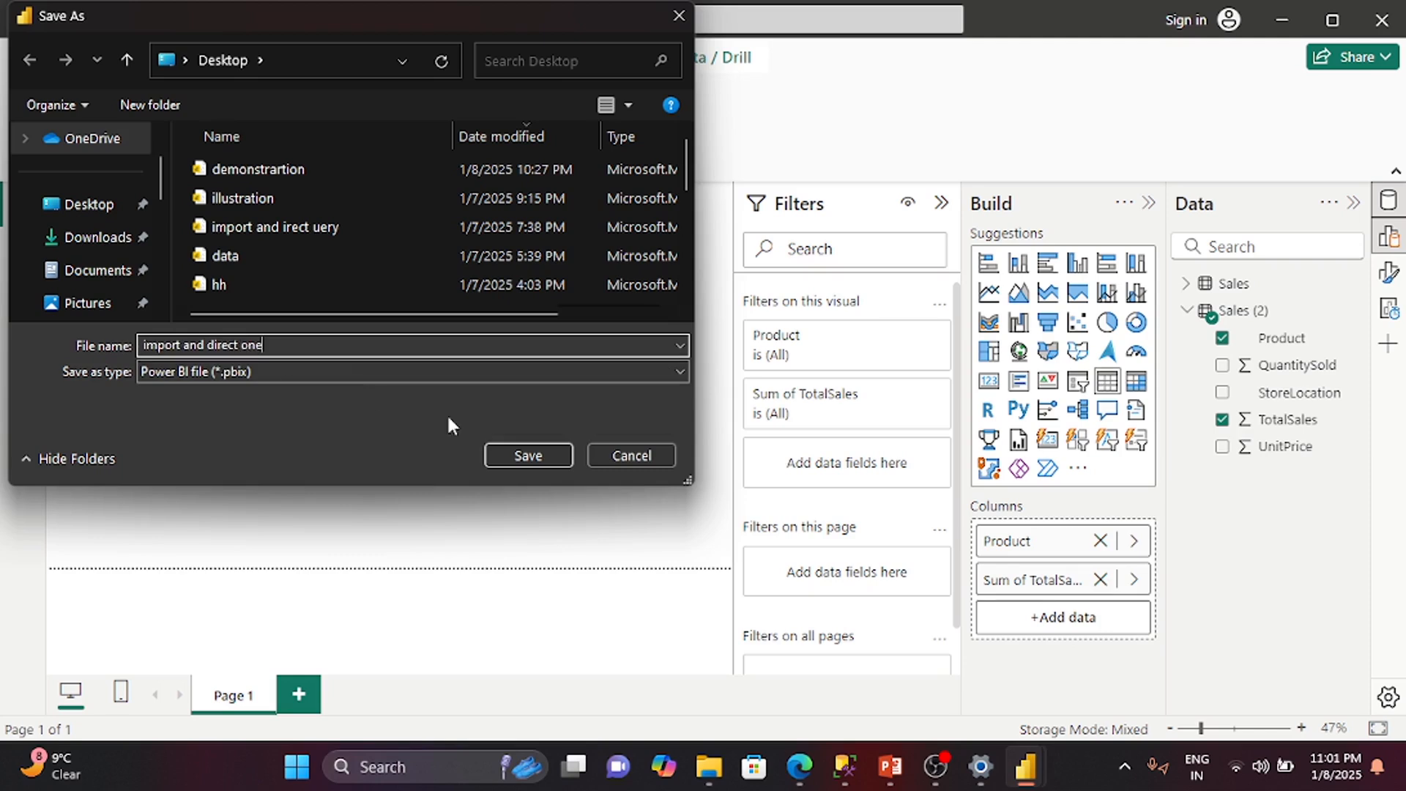
{"action": "left_click", "coordinate": [533, 453]}
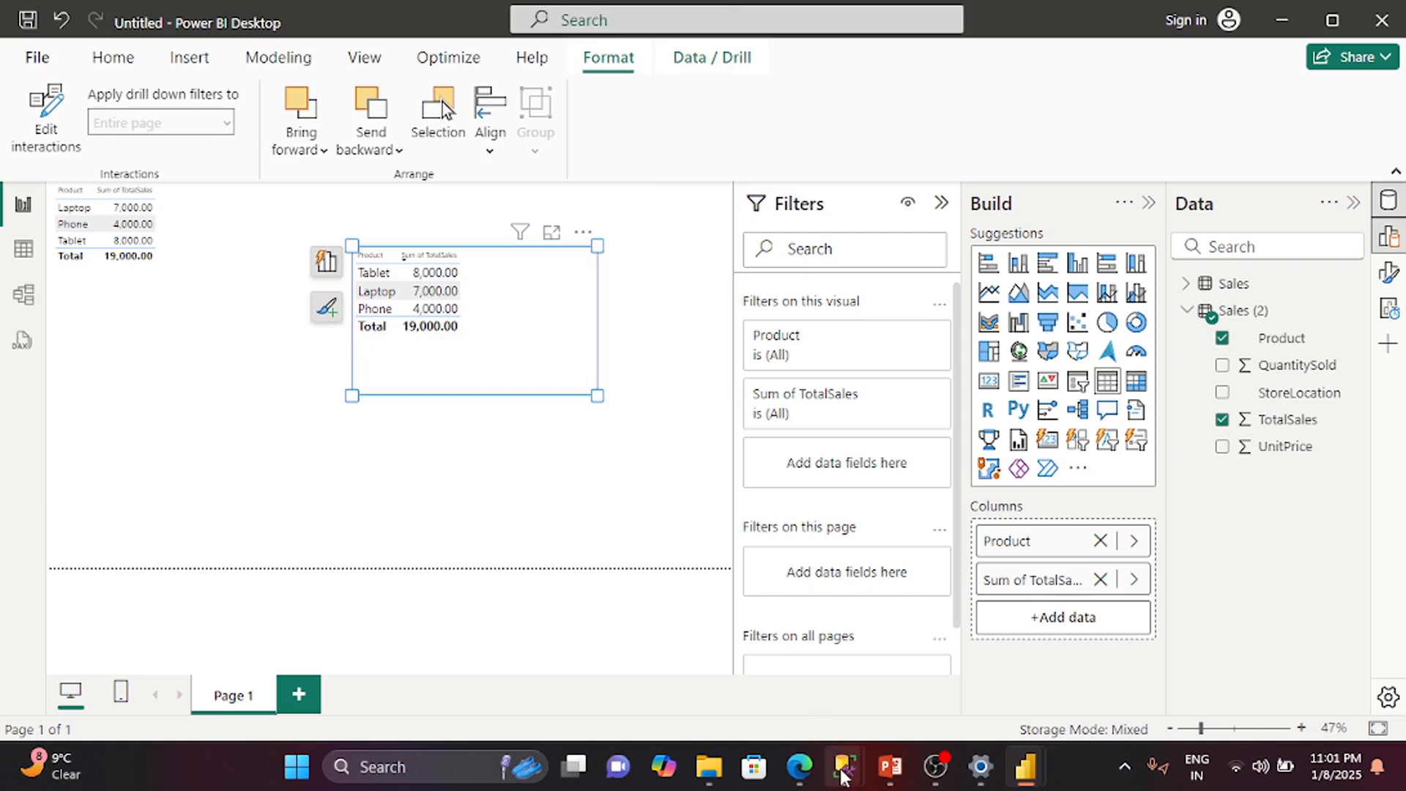
Switch to SQL Server Management Studio and run the INSERT into Sales with the values Switzerland, Tablet, 6, 6000, 8000
{"action": "mouse_move", "coordinate": [844, 767]}
{"action": "left_click", "coordinate": [826, 675]}
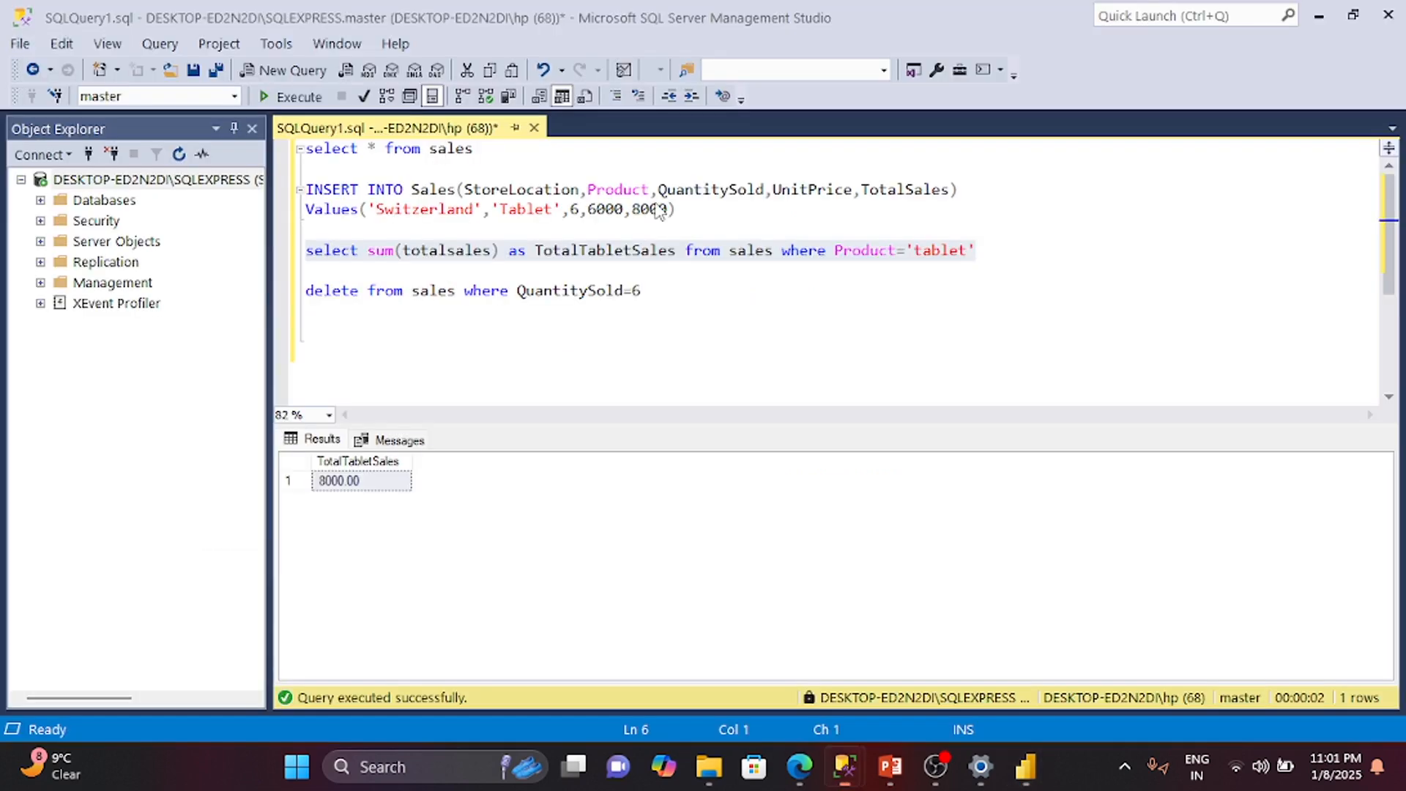
{"action": "left_click", "coordinate": [564, 210]}
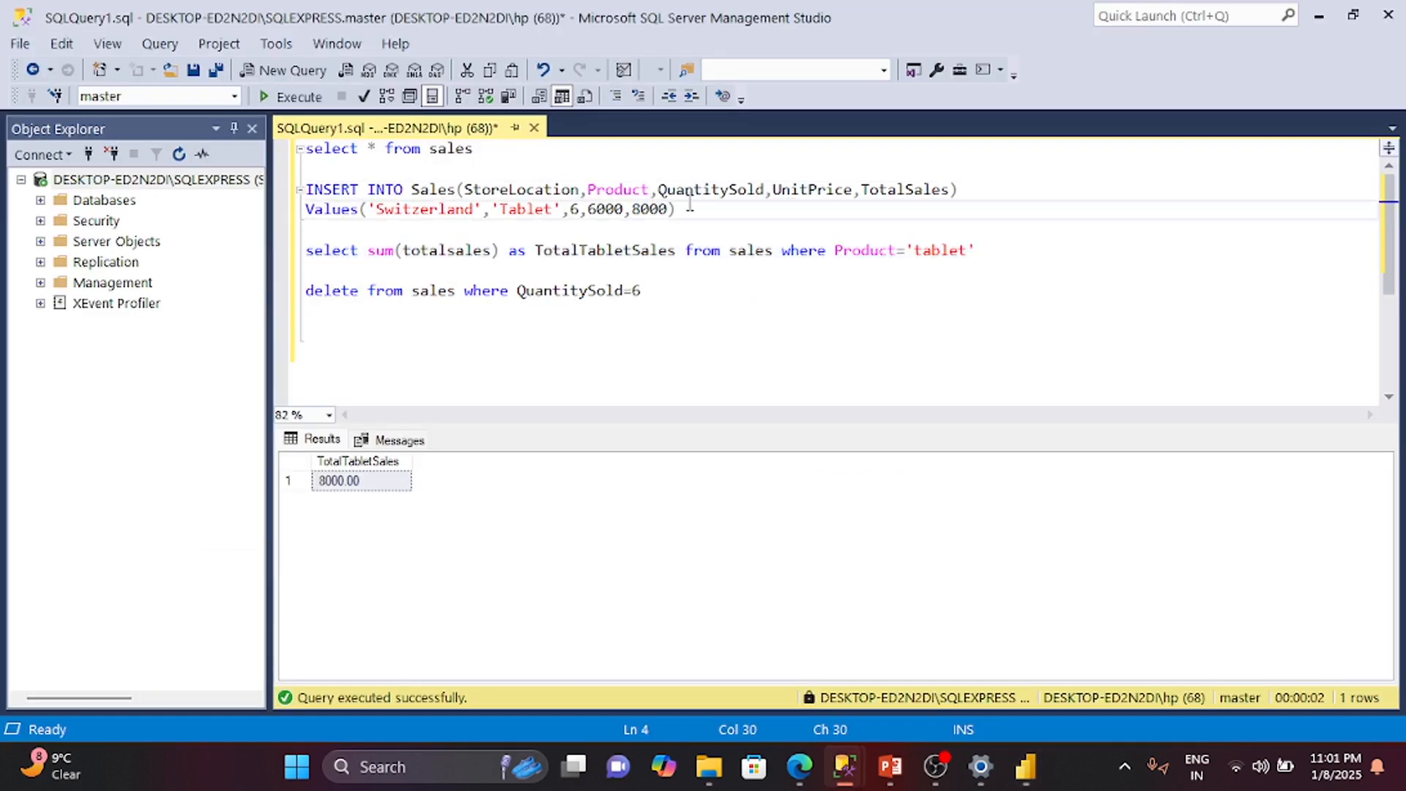
{"action": "left_click_drag", "start_coordinate": [678, 210], "coordinate": [282, 183]}
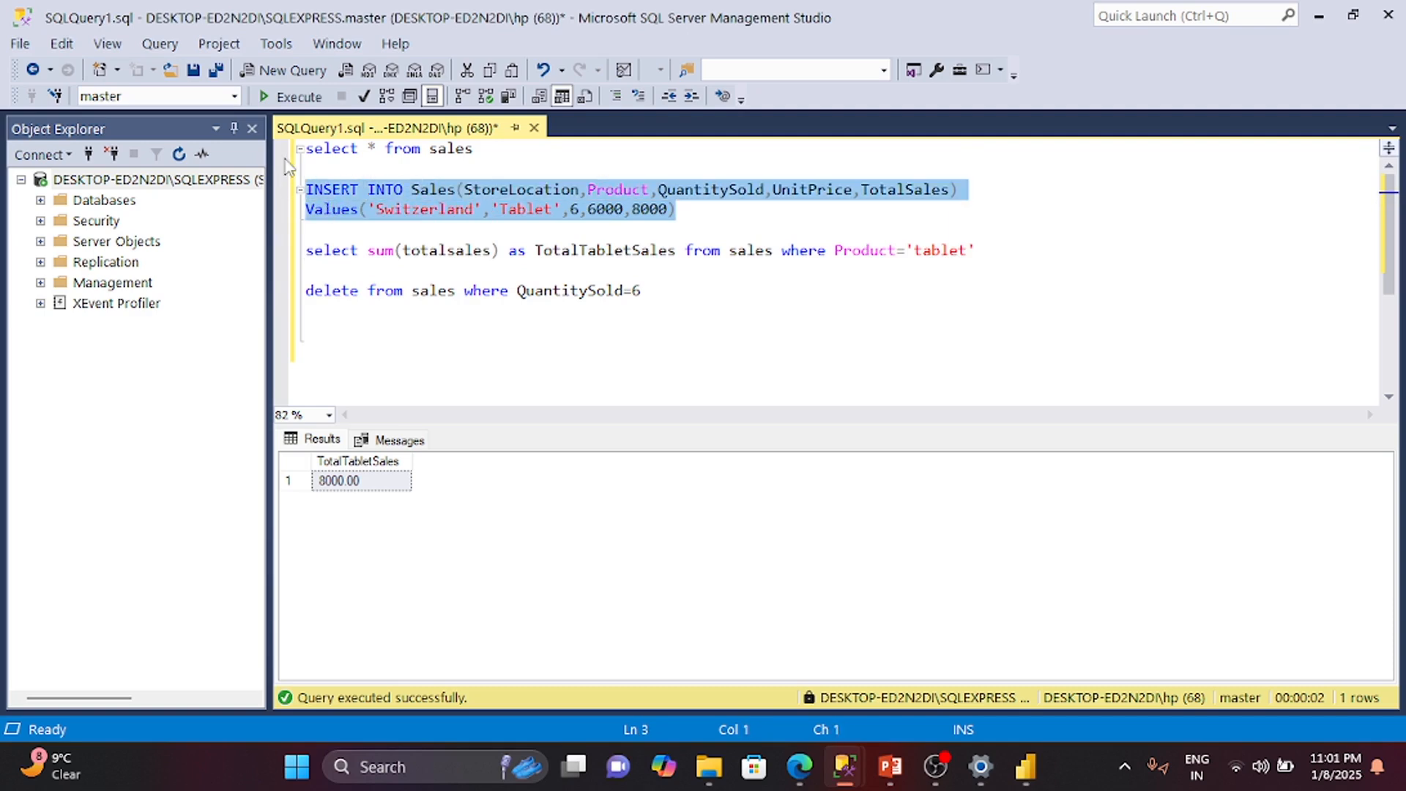
{"action": "left_click", "coordinate": [296, 97]}
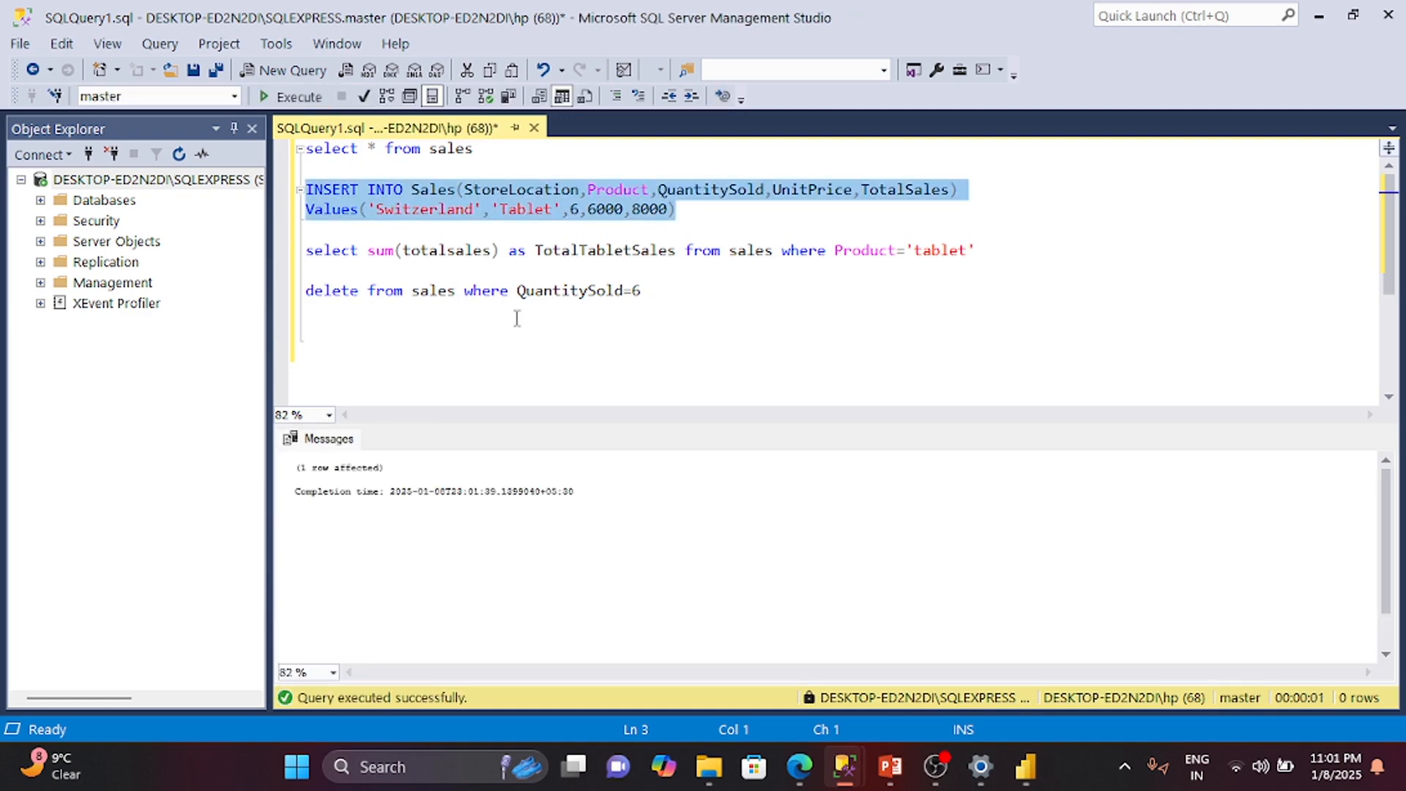
Run only the "select * from sales" query to list all rows of the sales table
{"action": "left_click", "coordinate": [287, 149]}
{"action": "key", "text": "shift+End"}
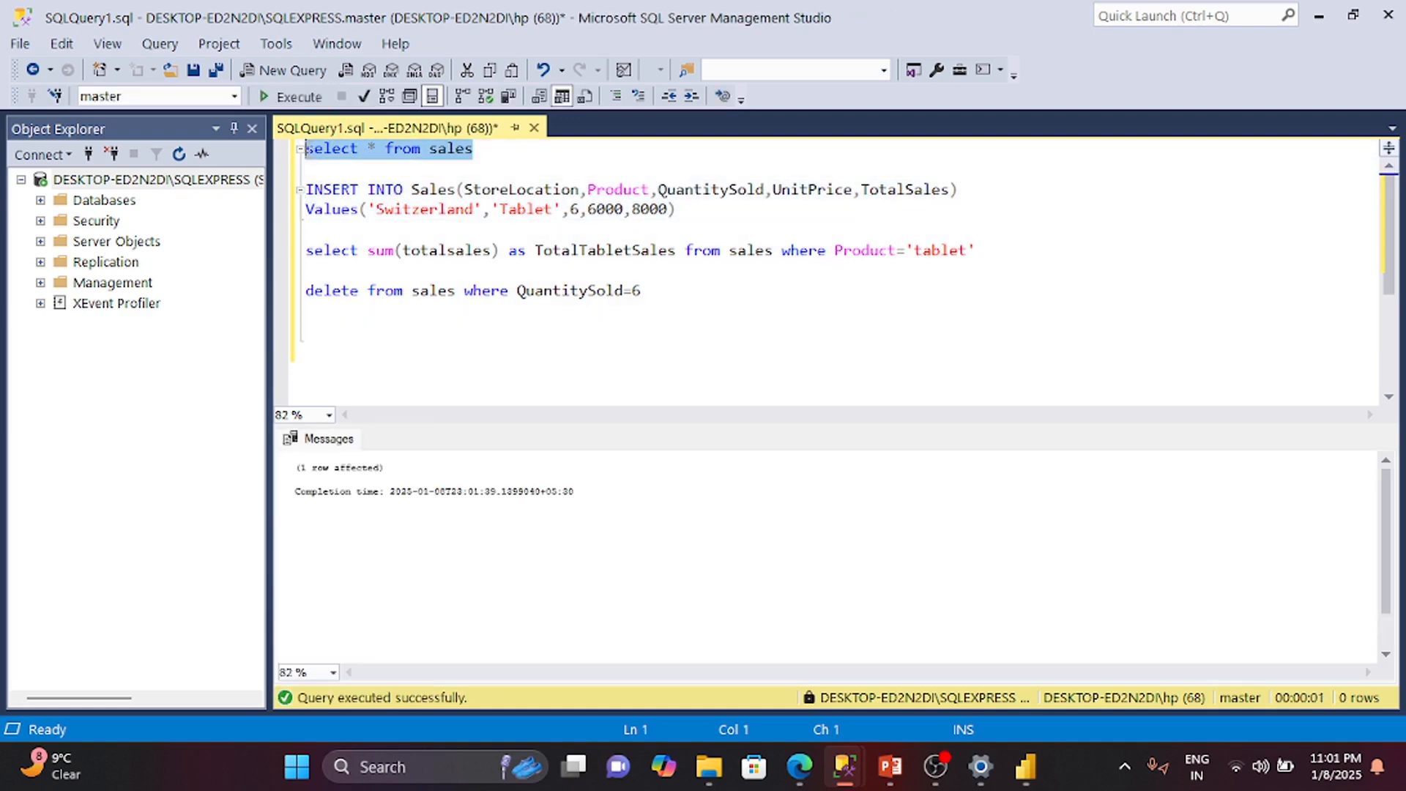
{"action": "left_click", "coordinate": [303, 96]}
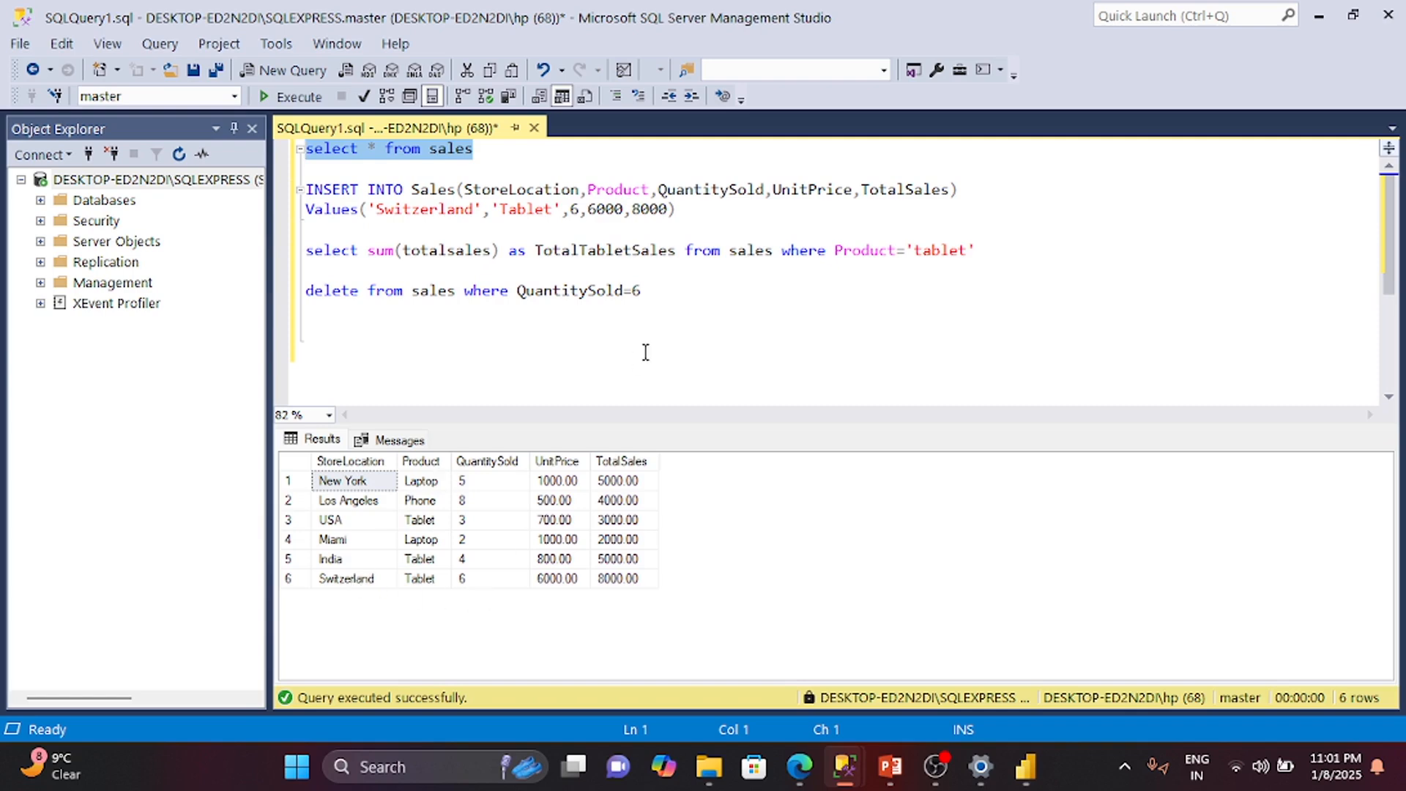
Run only the query that sums totalsales as TotalTabletSales where Product='tablet'
{"action": "left_click", "coordinate": [976, 249]}
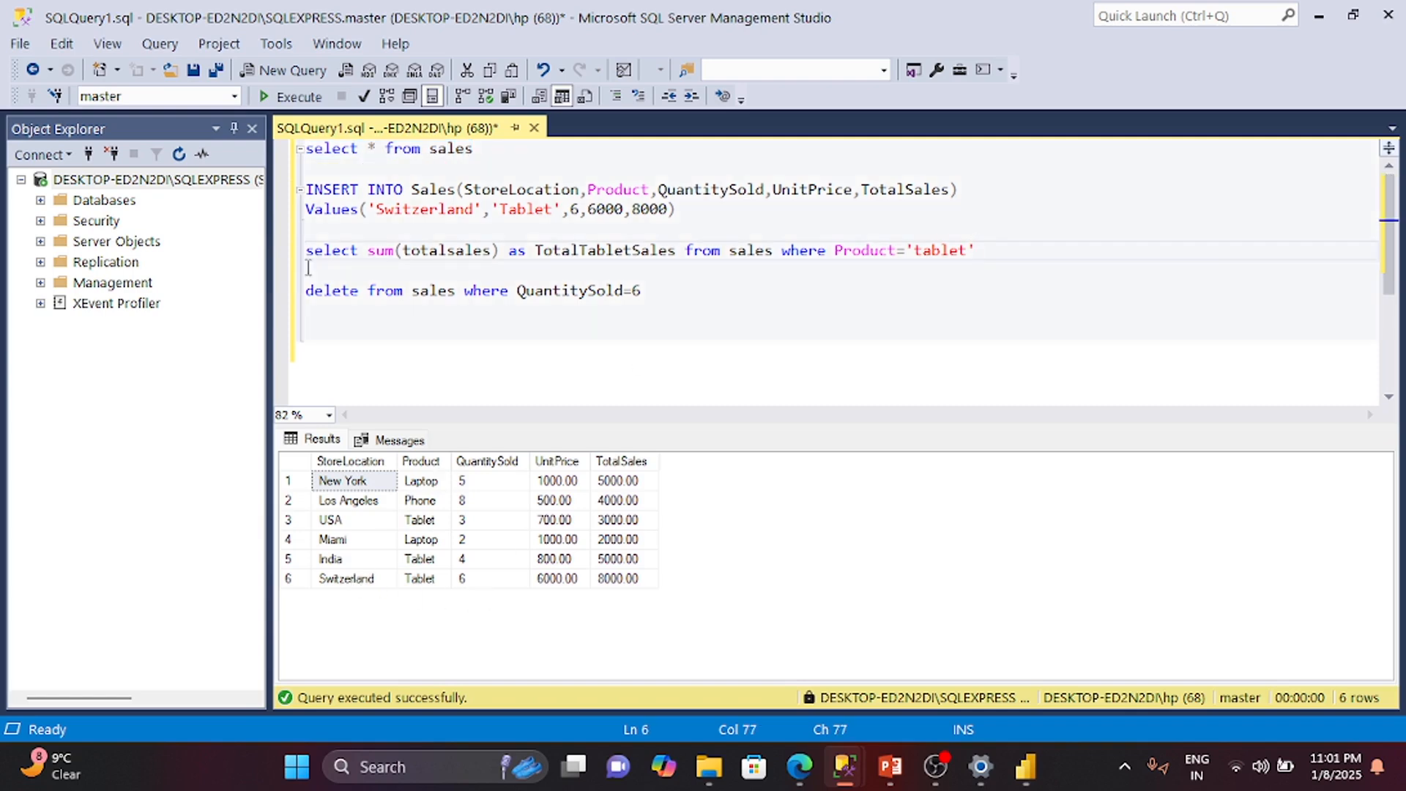
{"action": "left_click_drag", "start_coordinate": [307, 249], "coordinate": [995, 263]}
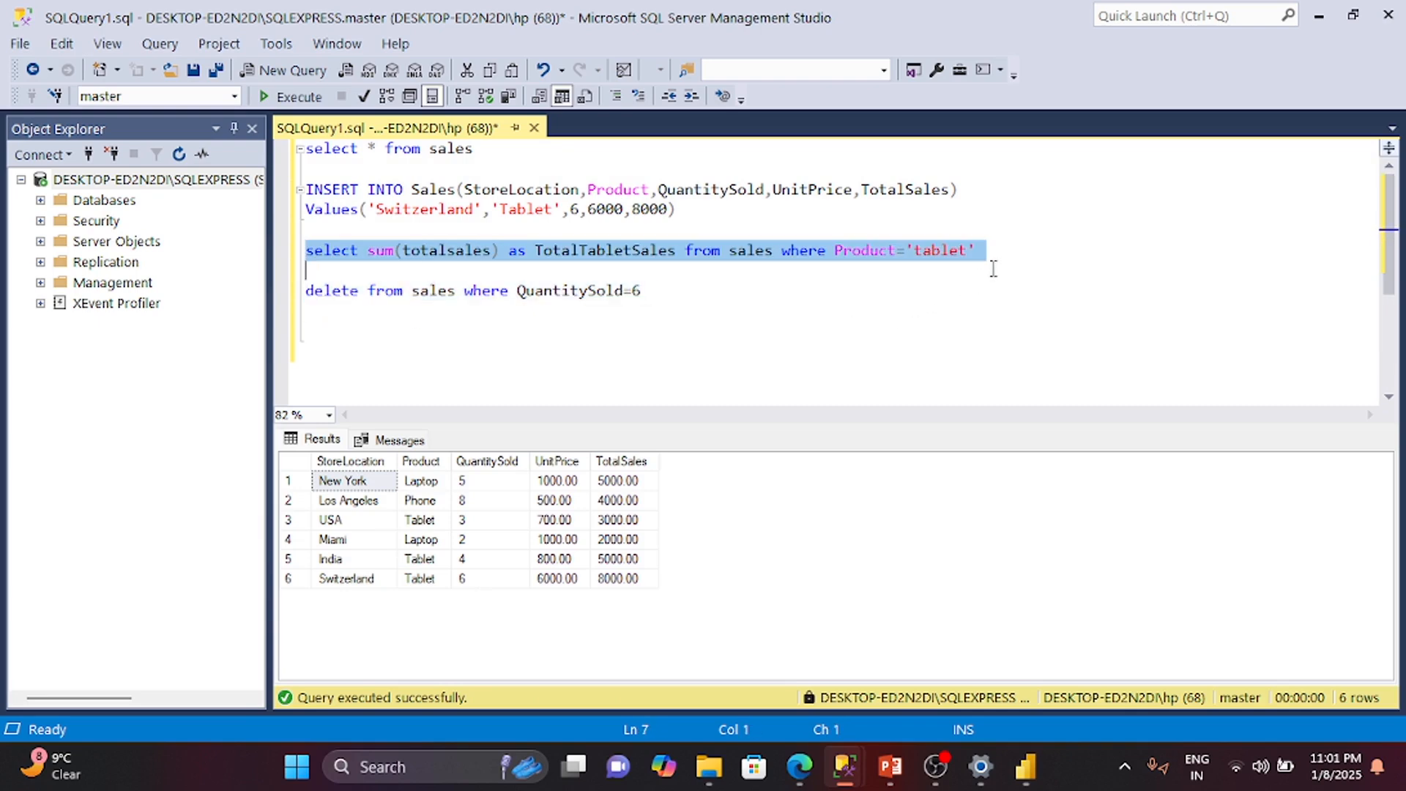
{"action": "left_click", "coordinate": [311, 100]}
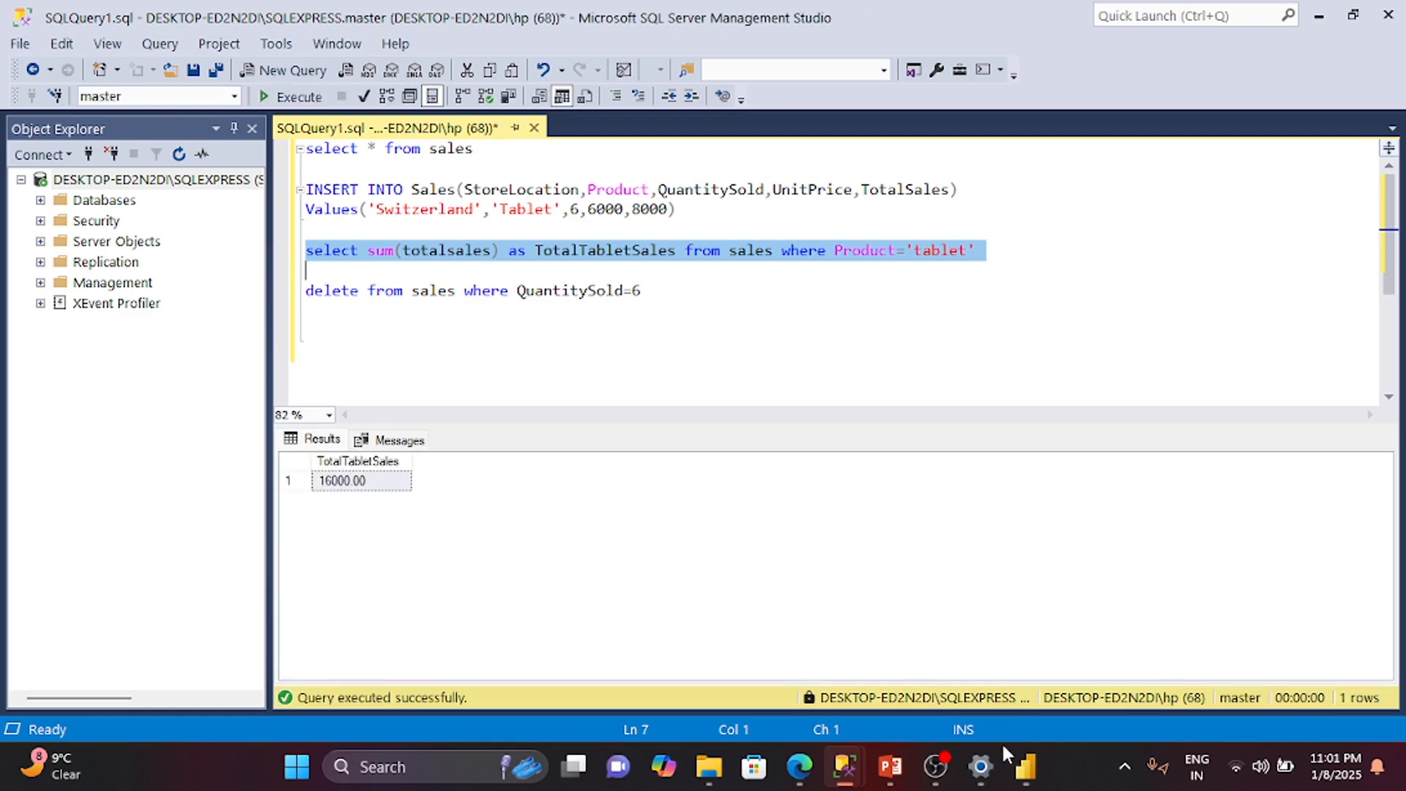
Switch to Power BI Desktop and open the "import and direct one" report from the Desktop folder
{"action": "mouse_move", "coordinate": [1025, 765]}
{"action": "left_click", "coordinate": [1096, 648]}
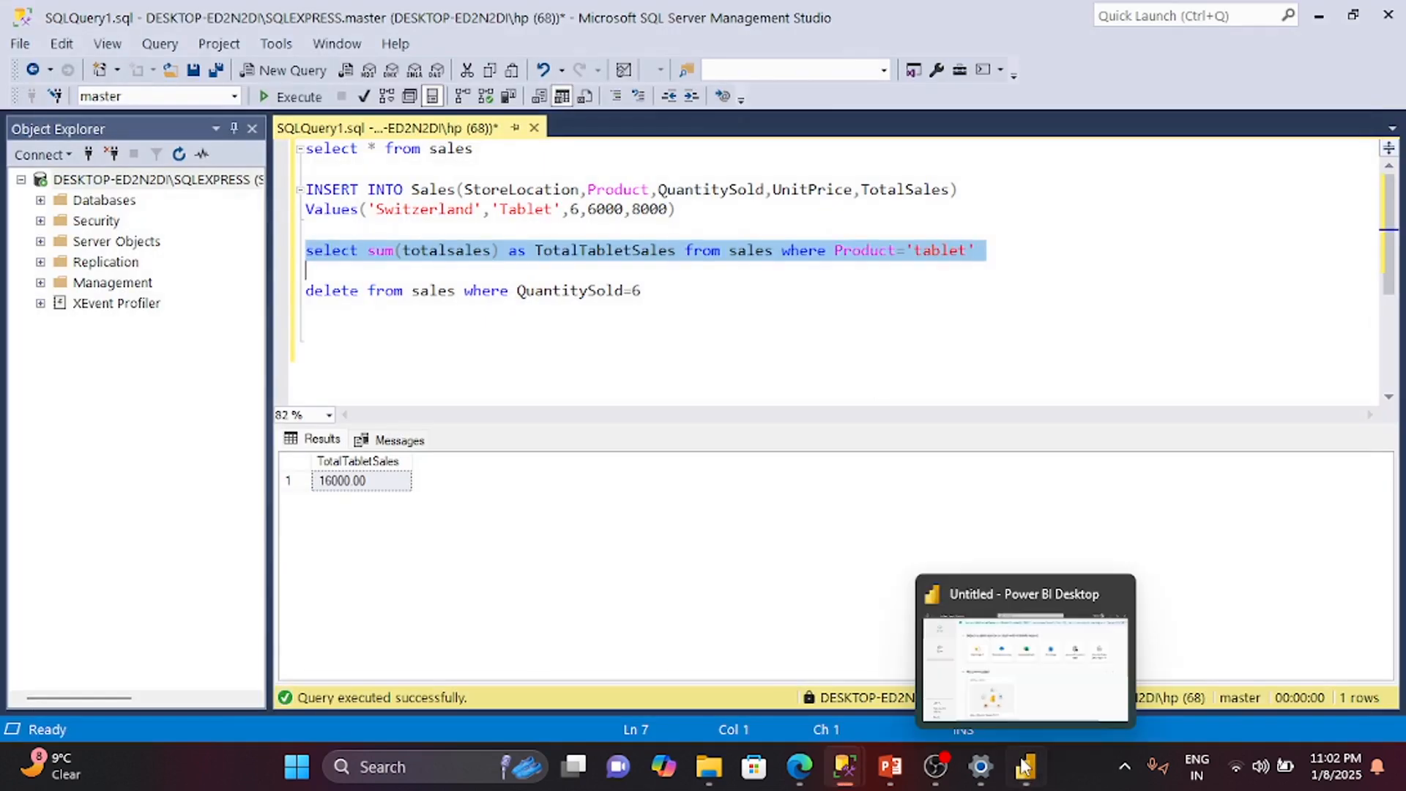
{"action": "left_click", "coordinate": [1024, 765]}
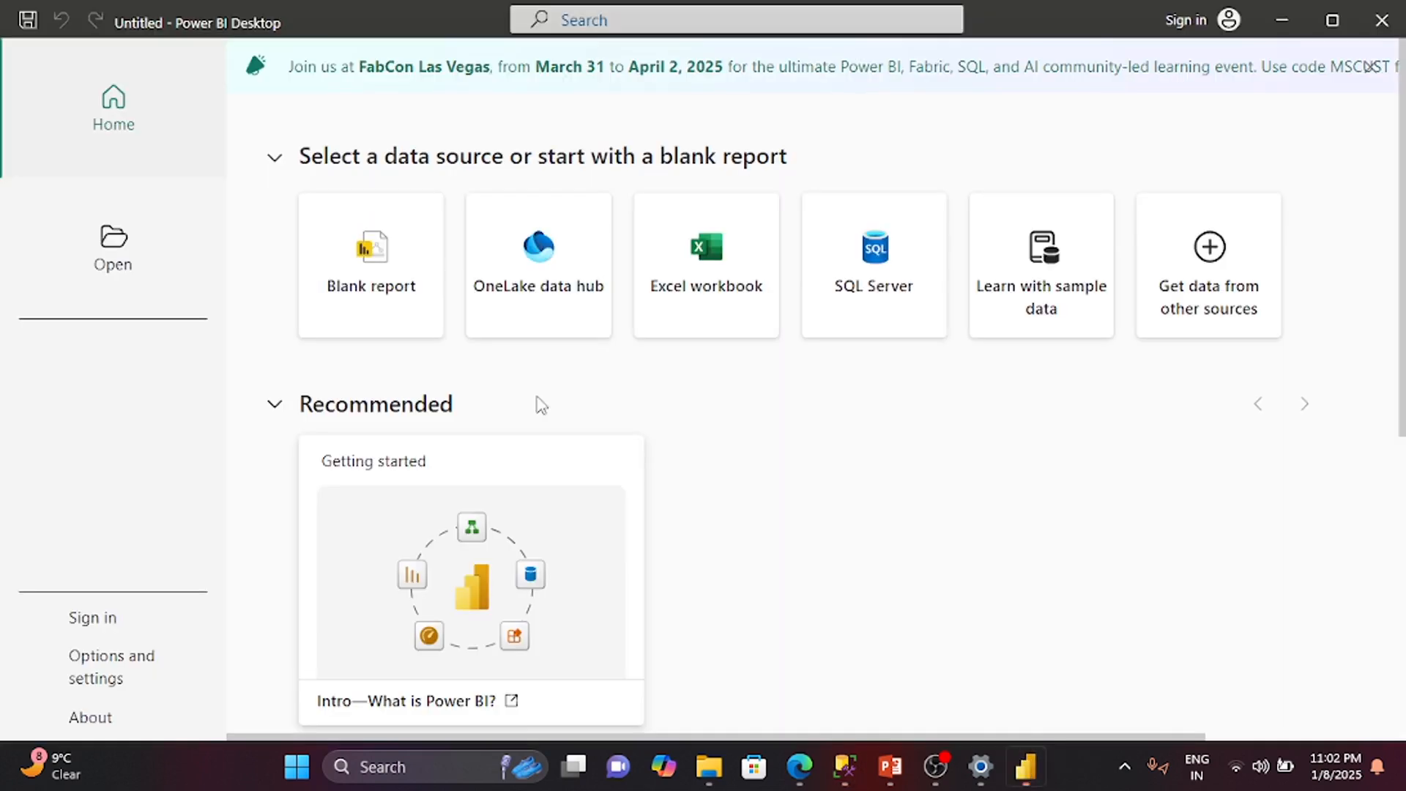
{"action": "left_click", "coordinate": [112, 260]}
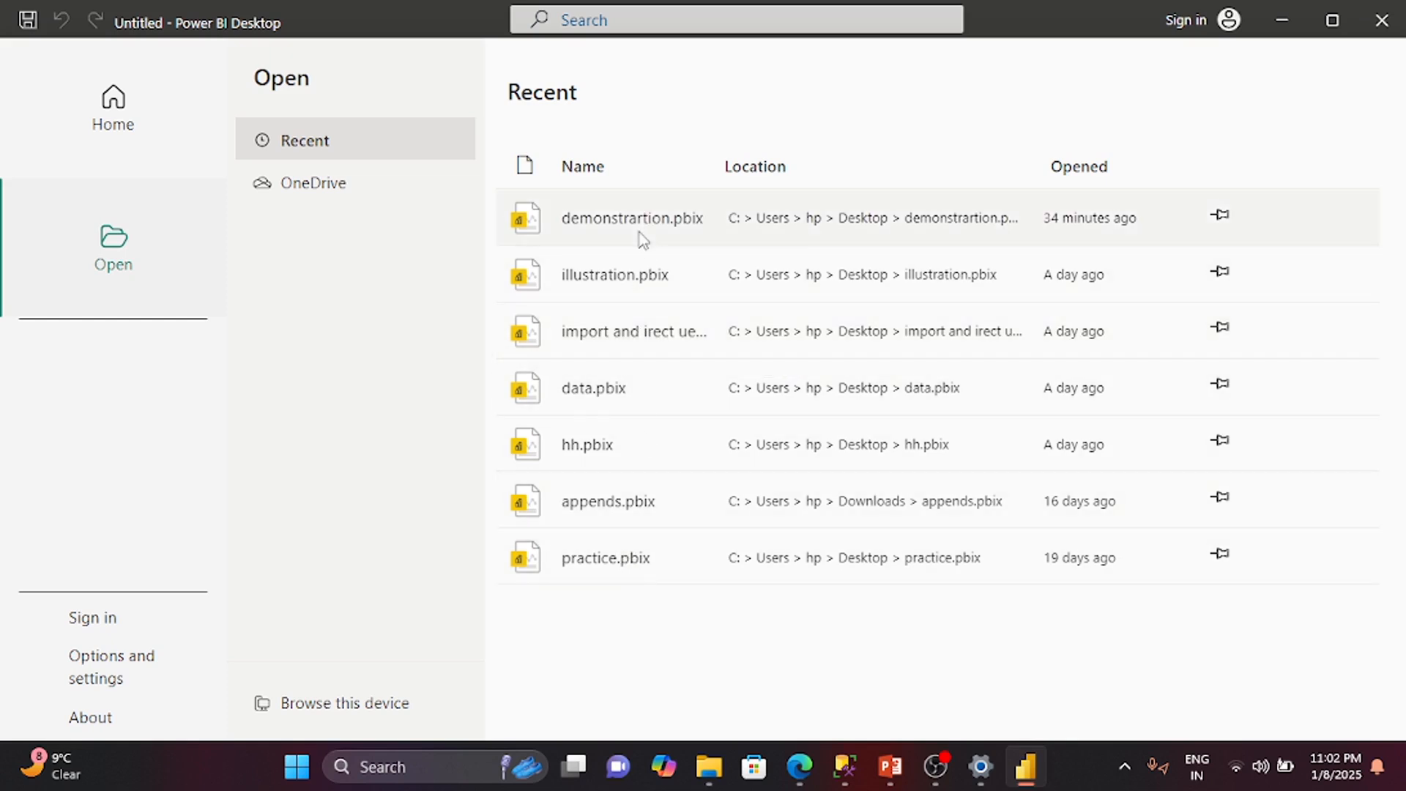
{"action": "left_click", "coordinate": [390, 715]}
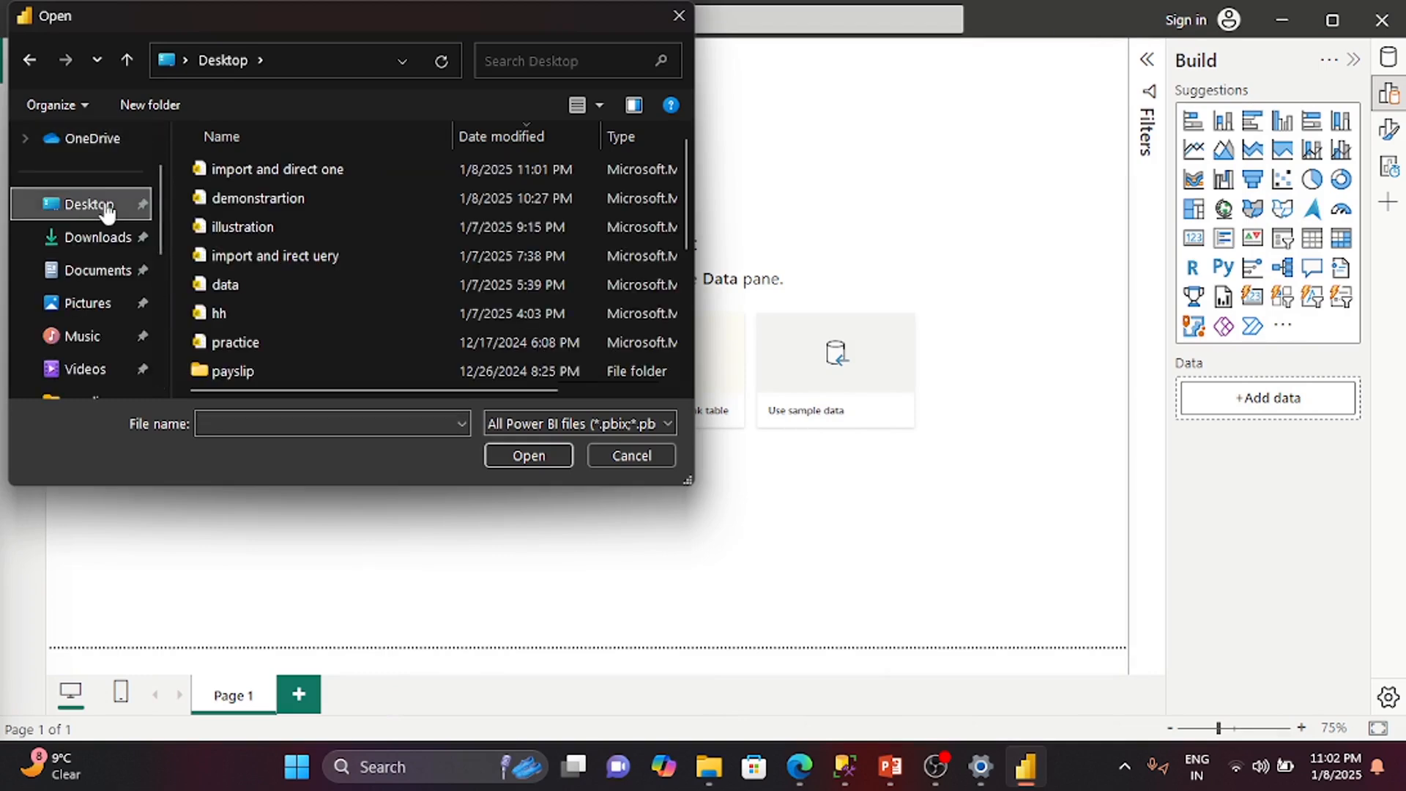
{"action": "double_click", "coordinate": [254, 172]}
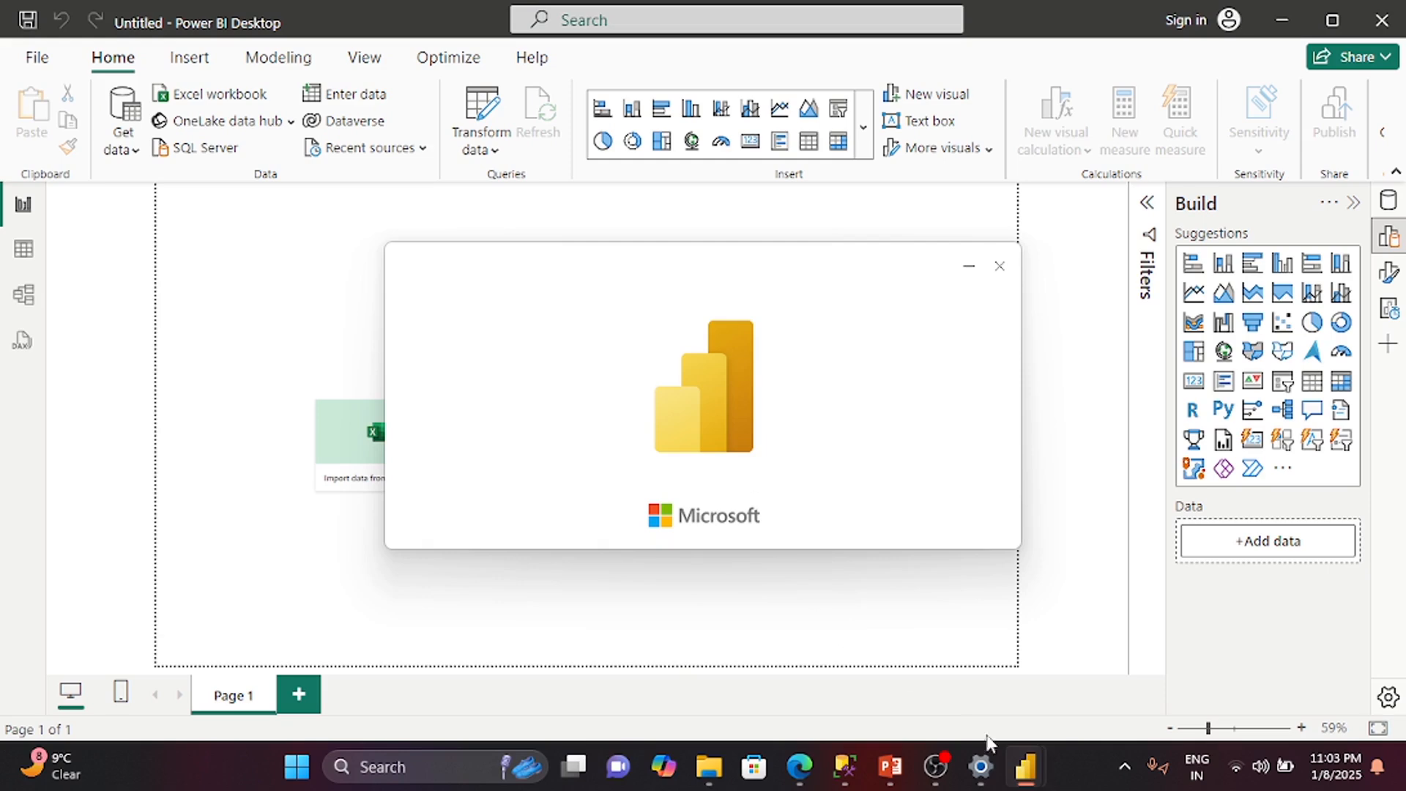
Return to SQL Server Management Studio and rerun "select * from sales" while the report loads
{"action": "mouse_move", "coordinate": [1025, 764]}
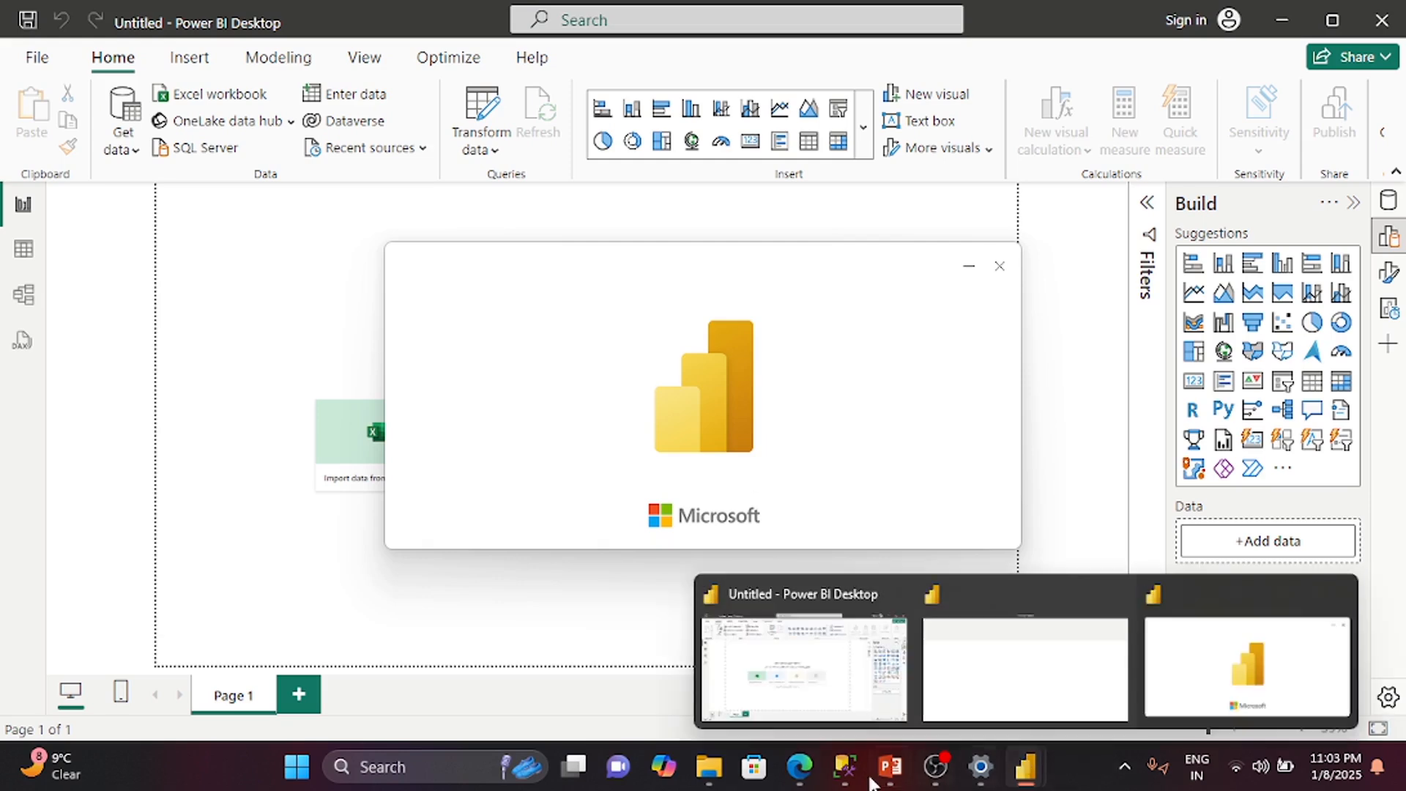
{"action": "mouse_move", "coordinate": [845, 766]}
{"action": "left_click", "coordinate": [812, 668]}
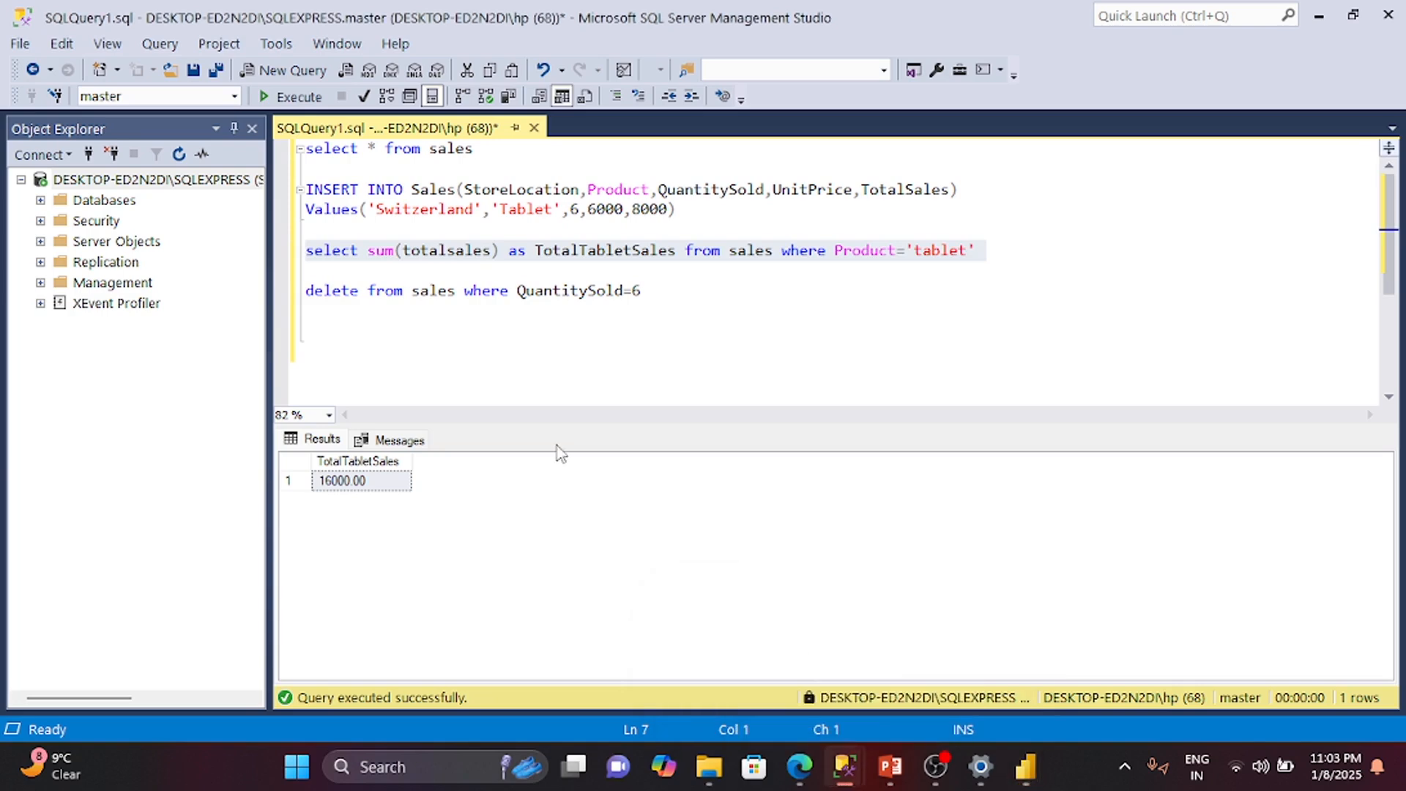
{"action": "left_click", "coordinate": [483, 148]}
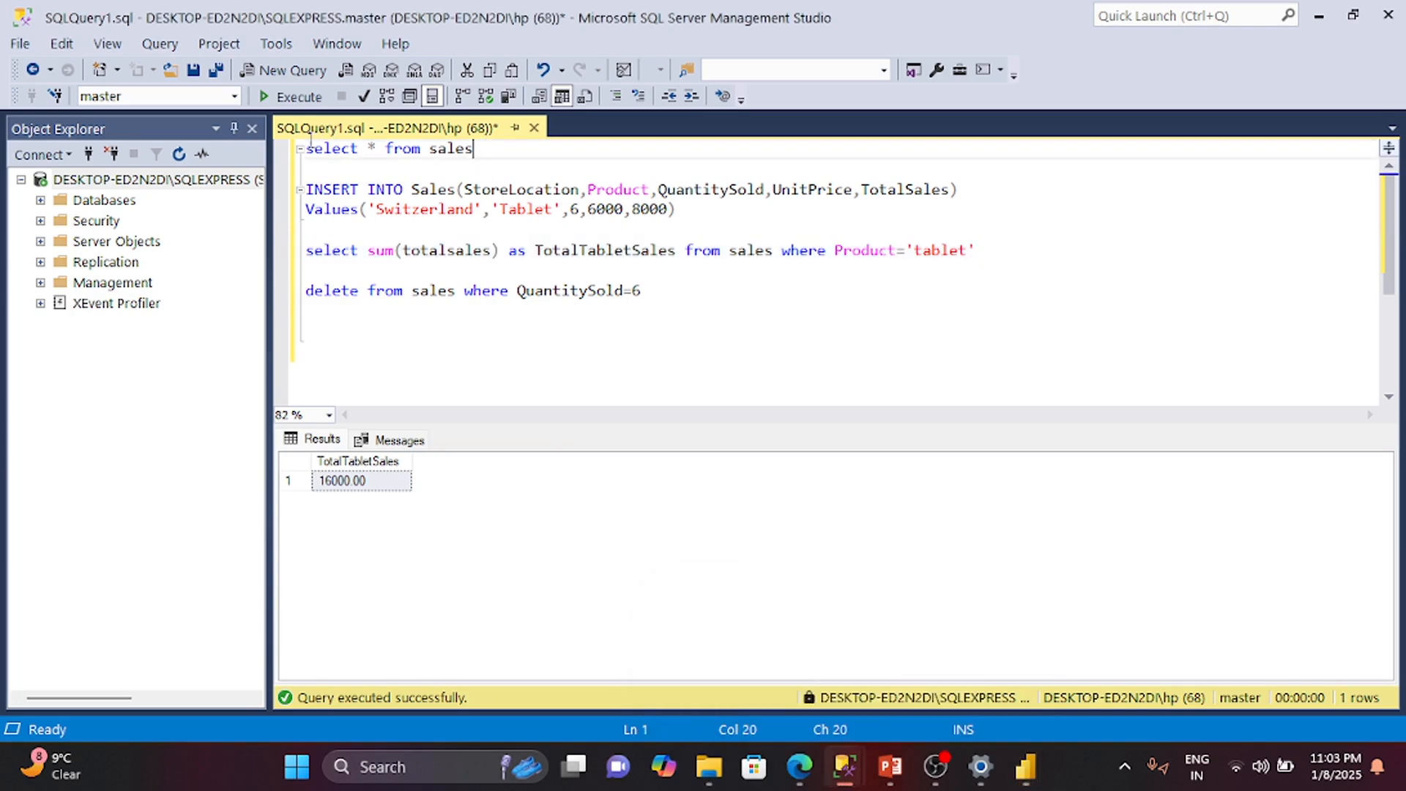
{"action": "left_click_drag", "start_coordinate": [304, 148], "coordinate": [520, 149]}
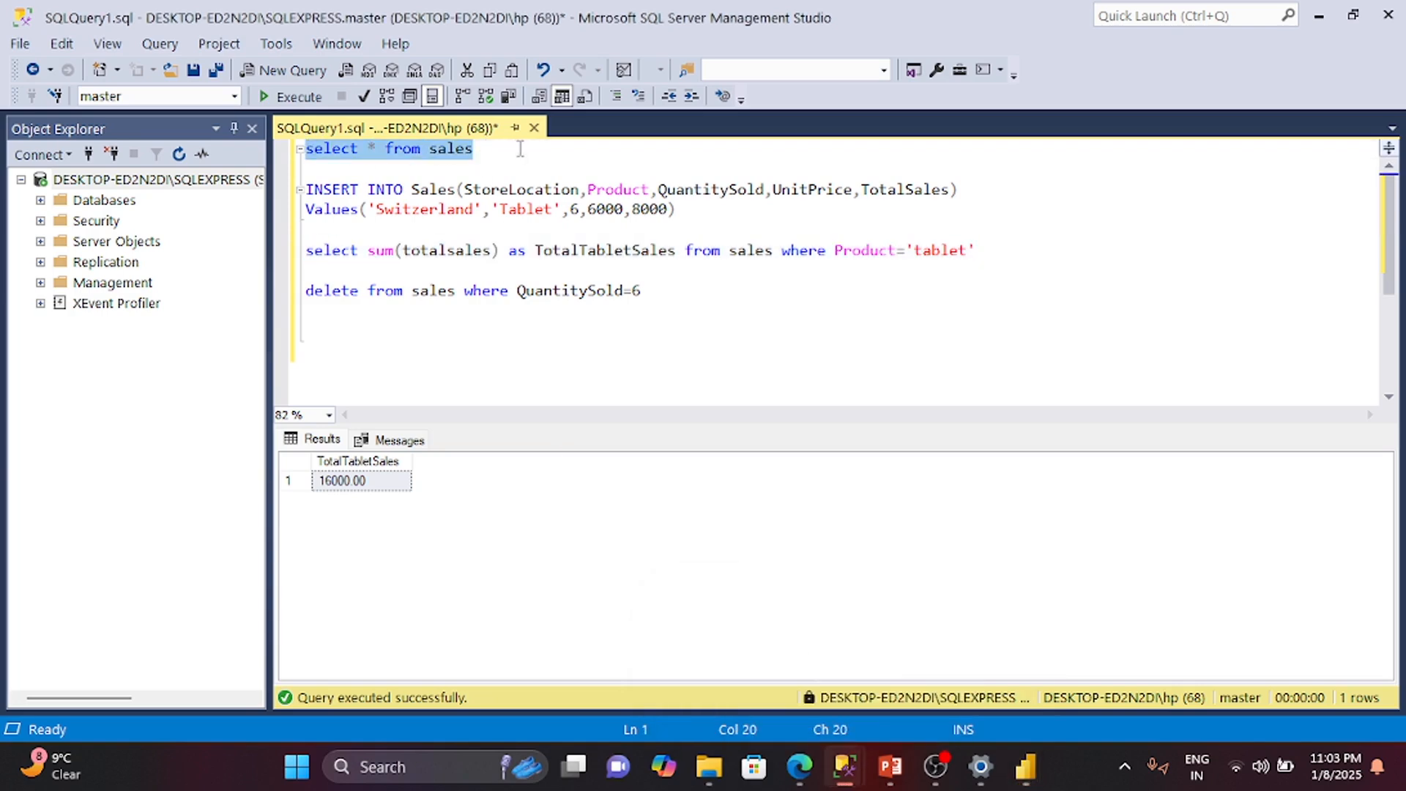
{"action": "left_click", "coordinate": [299, 97]}
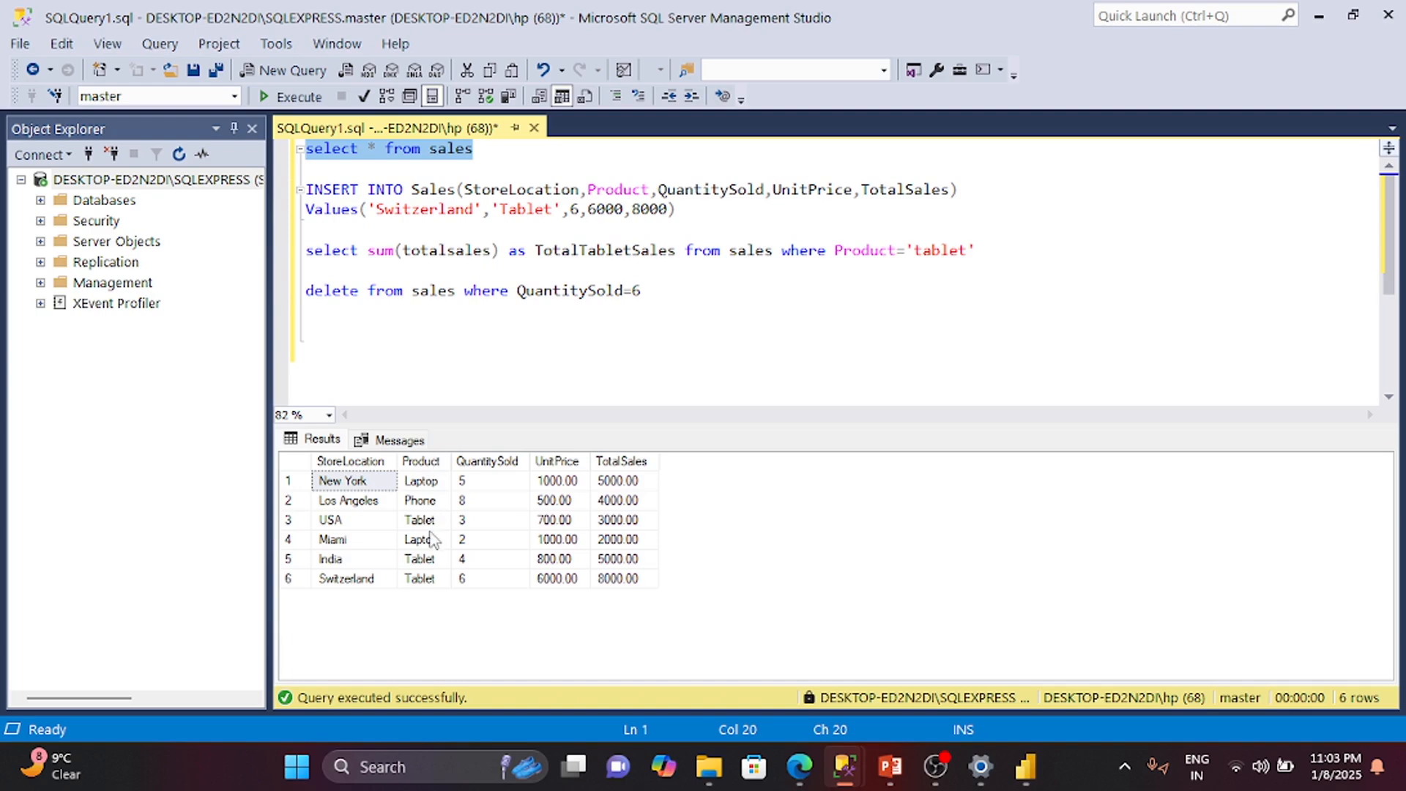
Add the condition where product='tablet' to the "select * from sales" query and run that line alone
{"action": "left_click", "coordinate": [484, 162]}
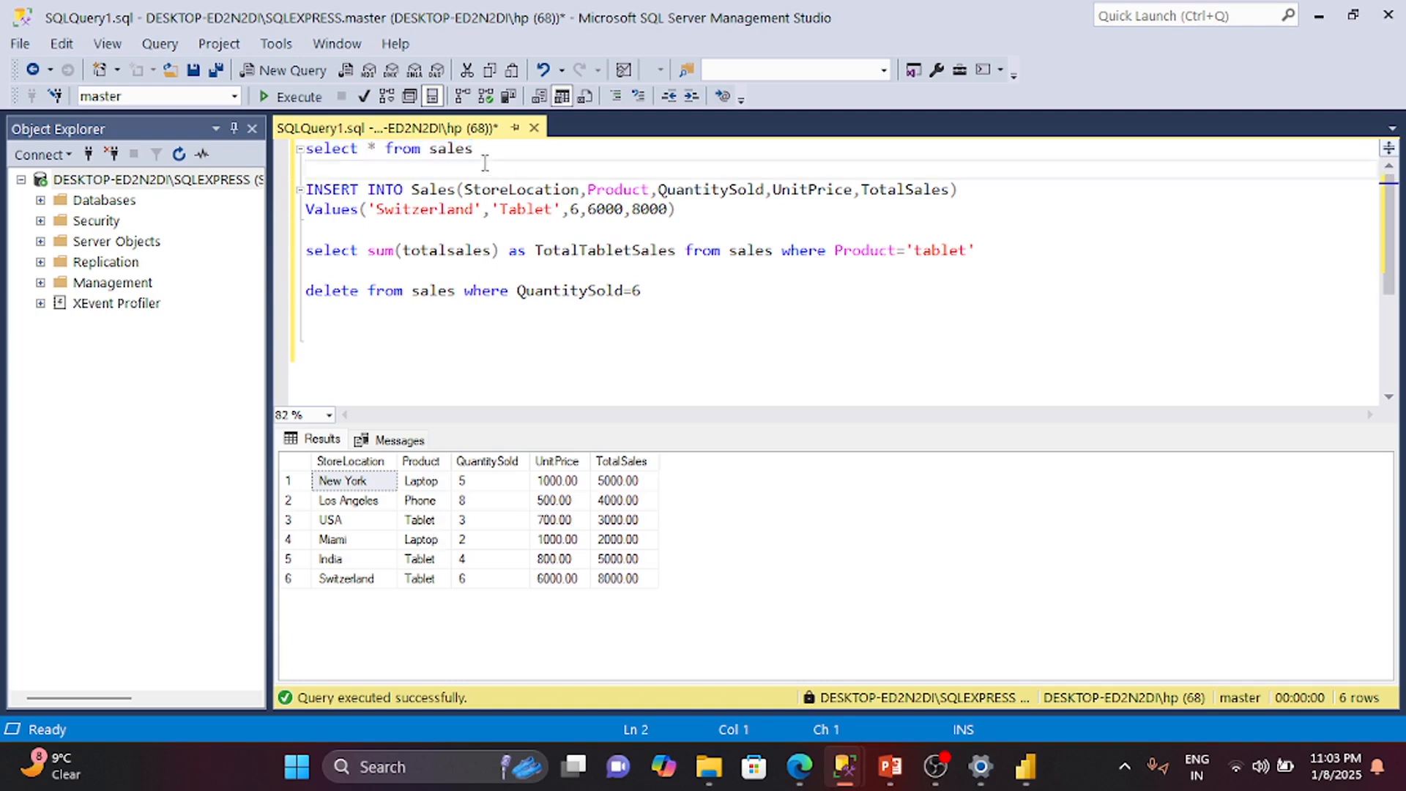
{"action": "left_click", "coordinate": [489, 156]}
{"action": "type", "text": "tr"}
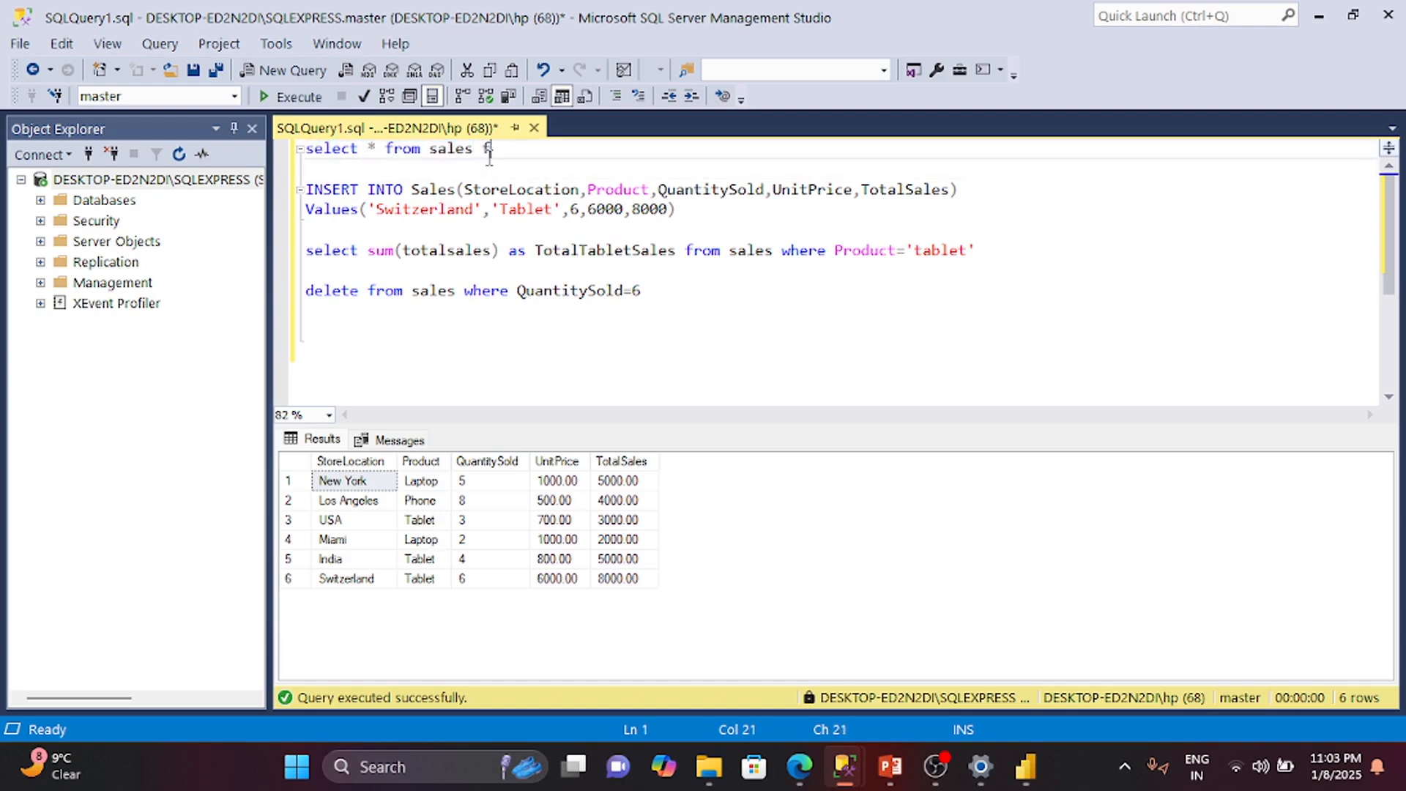
{"action": "key", "text": "BackSpace"}
{"action": "key", "text": "BackSpace"}
{"action": "key", "text": "BackSpace"}
{"action": "type", "text": "where antity"}
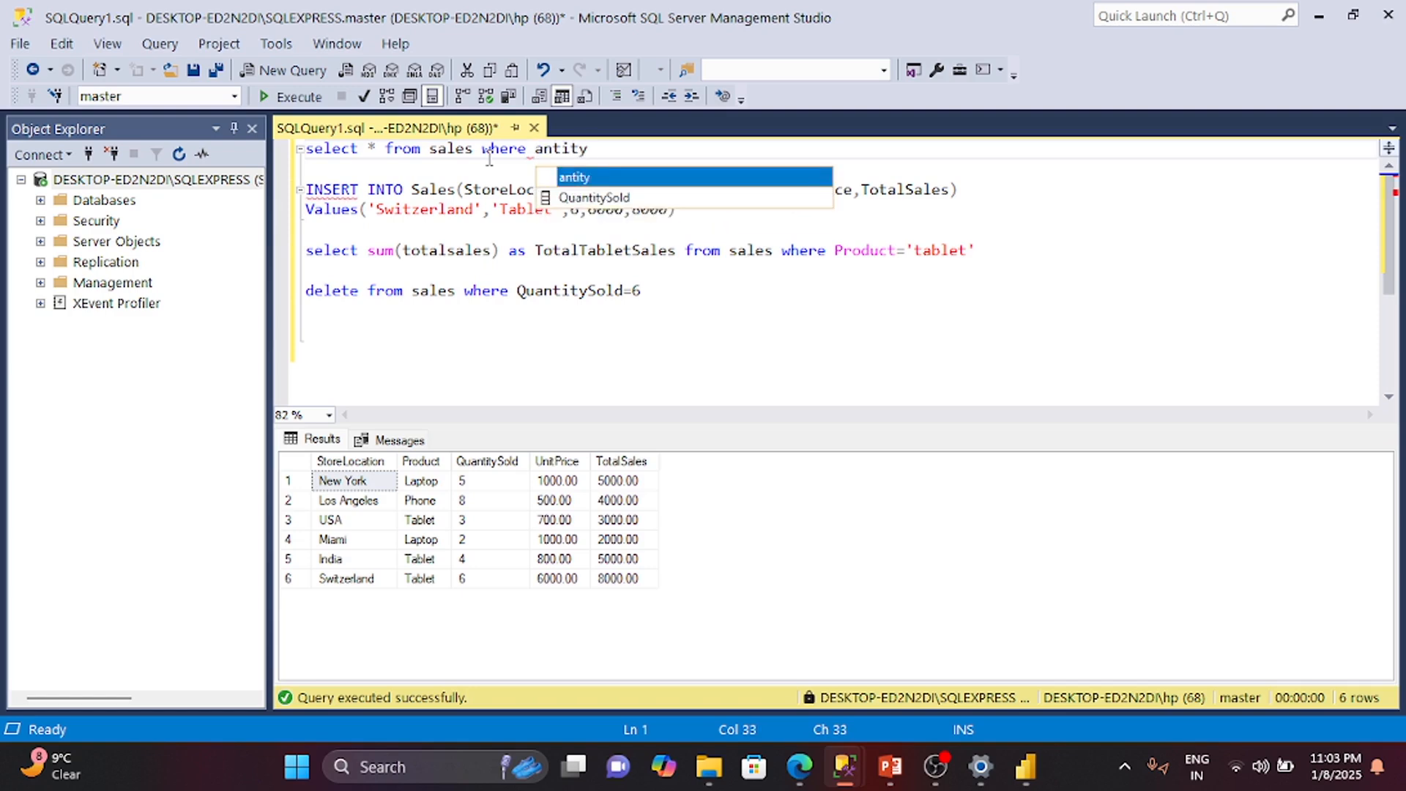
{"action": "key", "text": "BackSpace"}
{"action": "key", "text": "BackSpace"}
{"action": "key", "text": "BackSpace"}
{"action": "key", "text": "BackSpace"}
{"action": "key", "text": "BackSpace"}
{"action": "key", "text": "BackSpace"}
{"action": "type", "text": "p"}
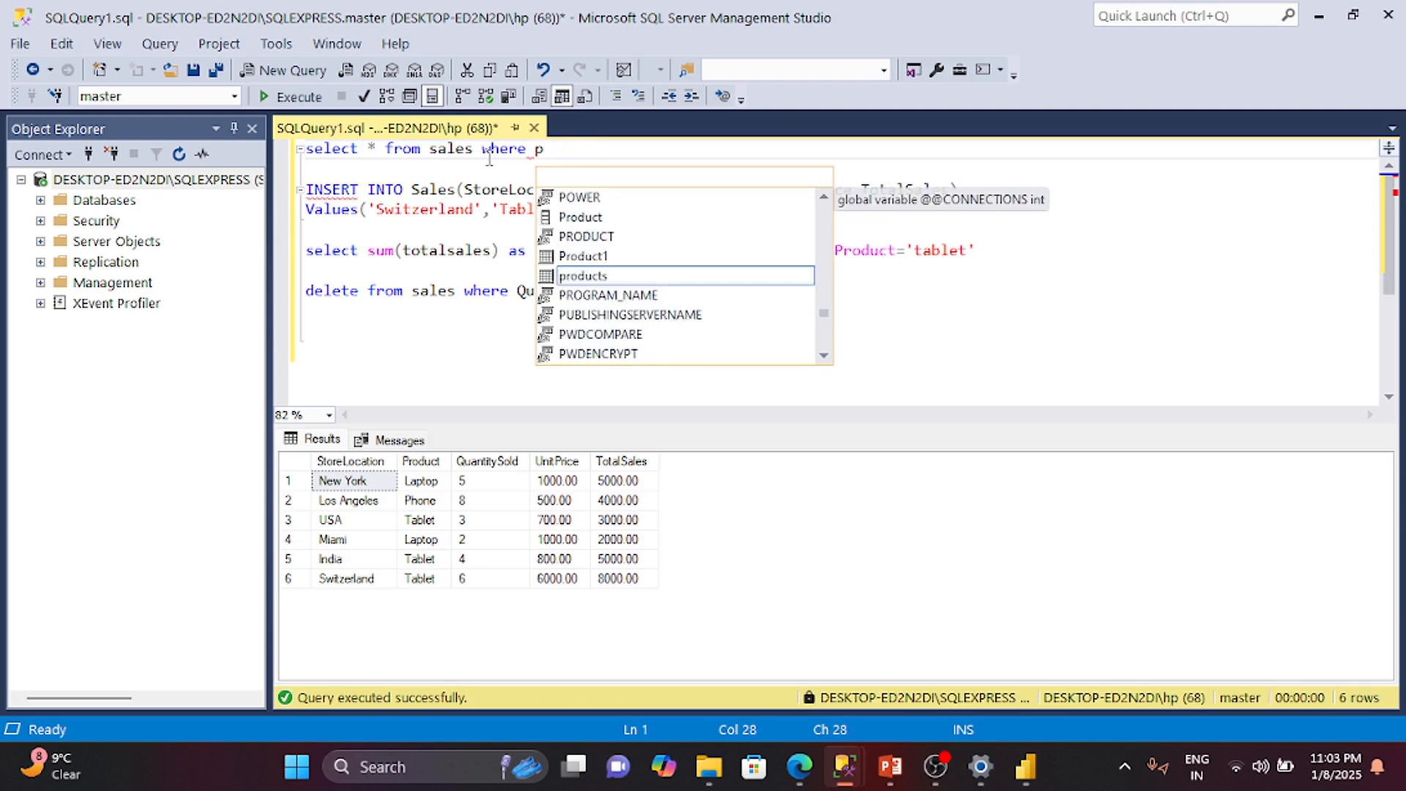
{"action": "type", "text": "rodct"}
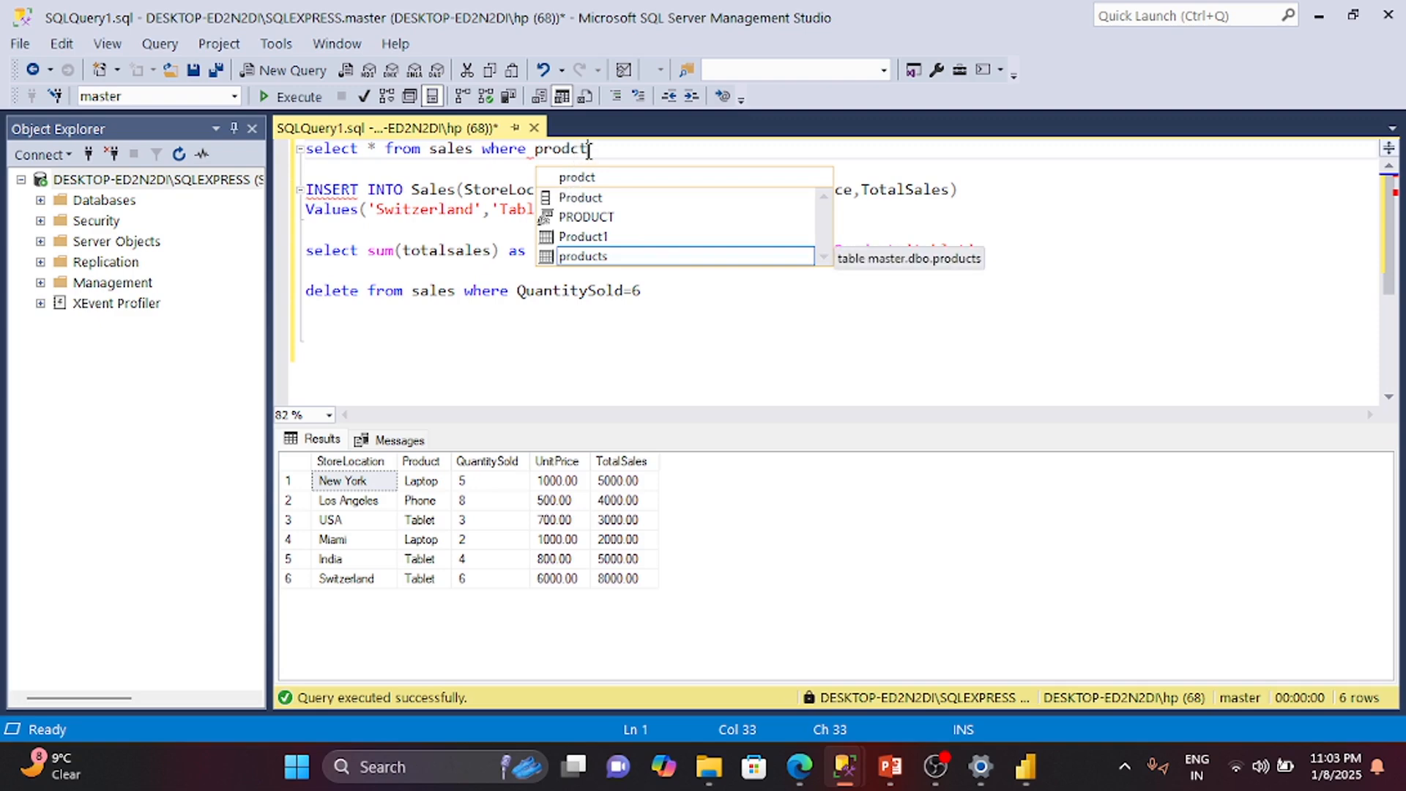
{"action": "key", "text": "BackSpace"}
{"action": "key", "text": "BackSpace"}
{"action": "type", "text": "uct="}
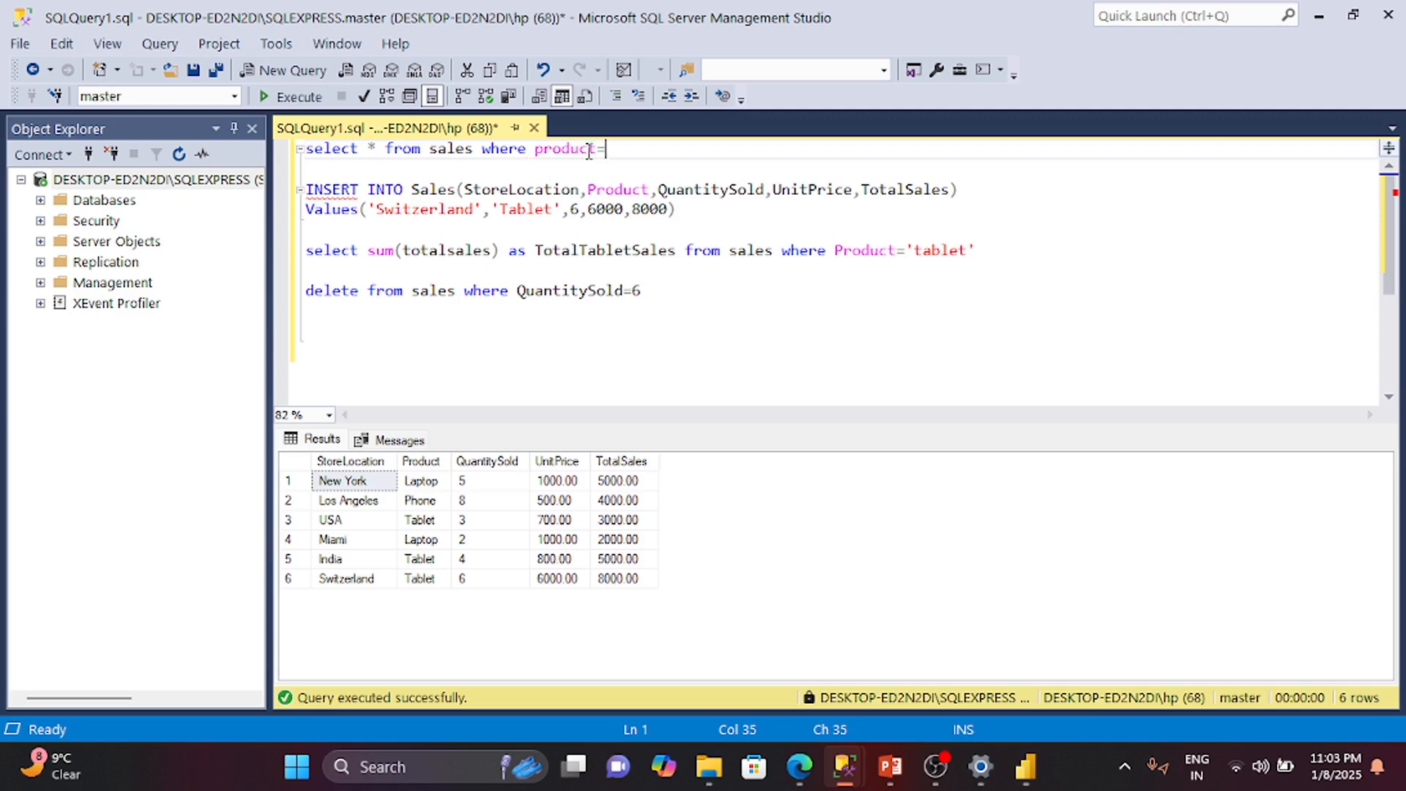
{"action": "type", "text": "'t"}
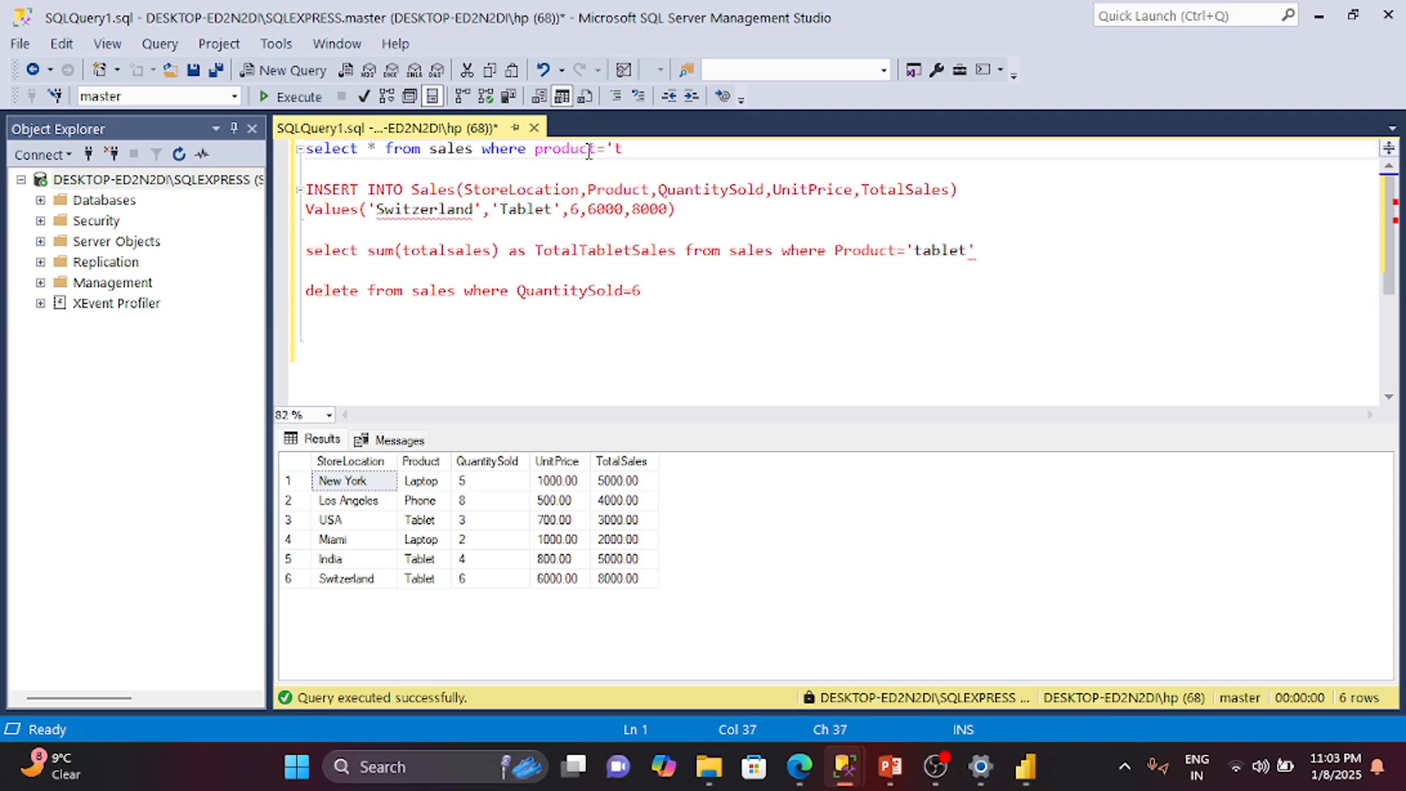
{"action": "type", "text": "ablet'"}
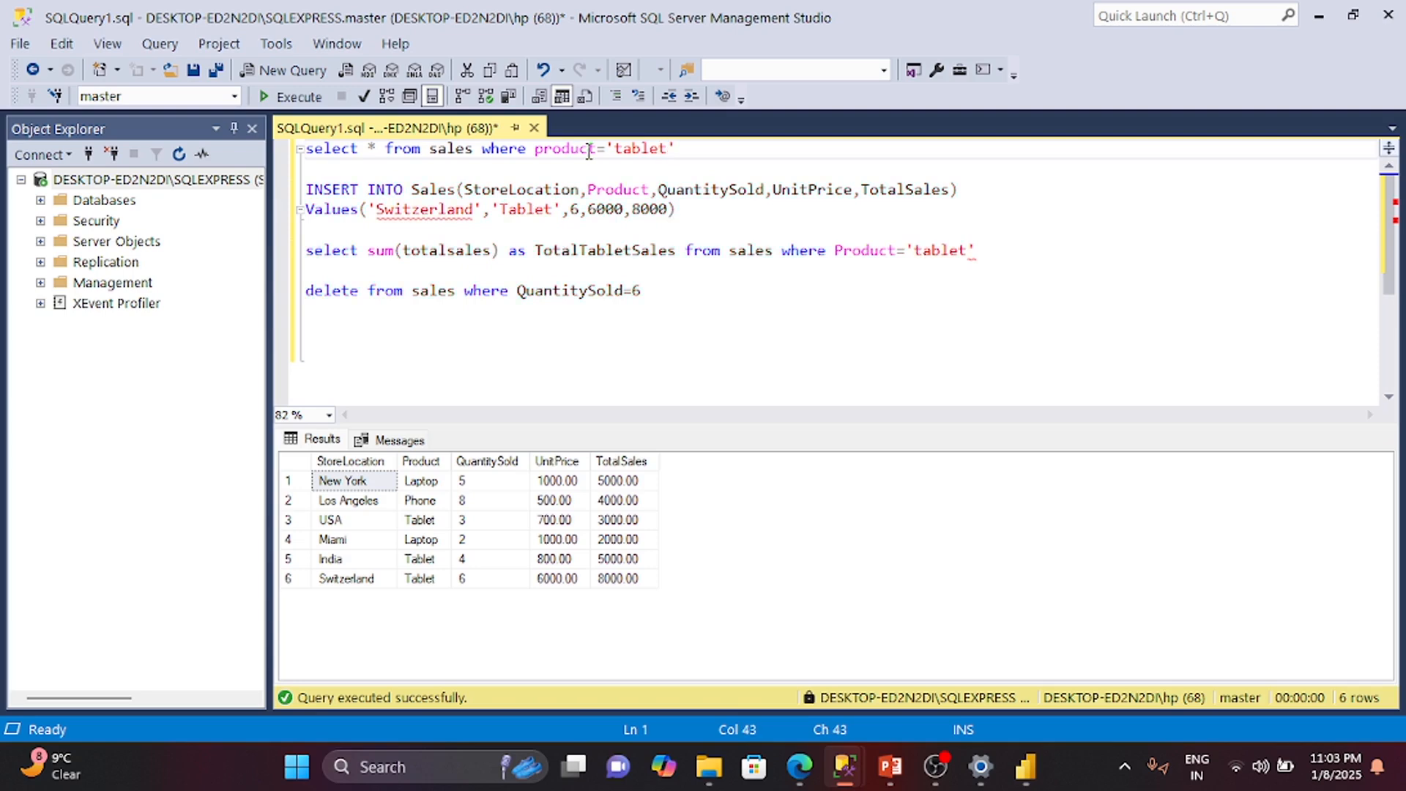
{"action": "left_click_drag", "start_coordinate": [676, 149], "coordinate": [294, 156]}
{"action": "left_click", "coordinate": [296, 97]}
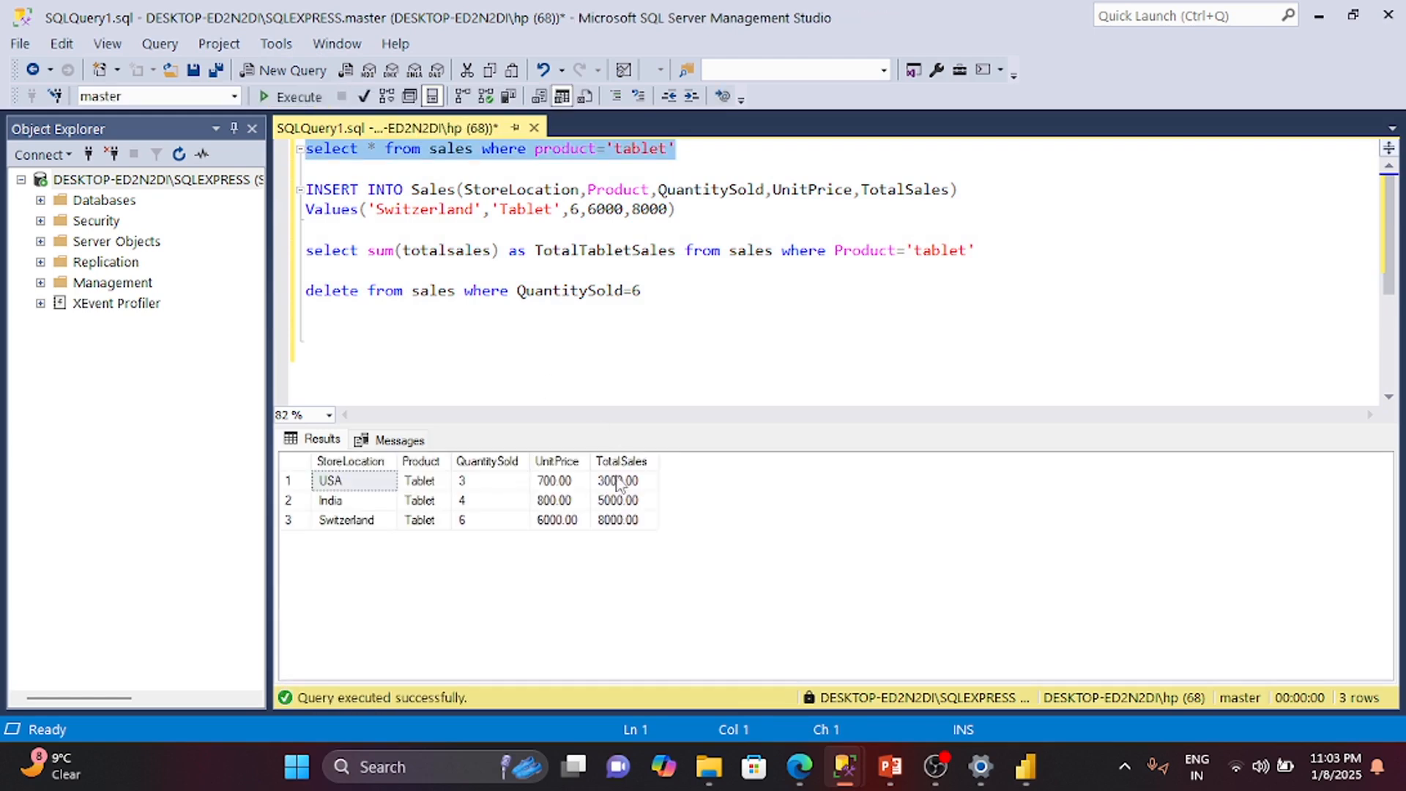
Examine the Product and TotalSales values of the tablet rows in the results and check whether the report has loaded
{"action": "left_click_drag", "start_coordinate": [621, 481], "coordinate": [622, 526]}
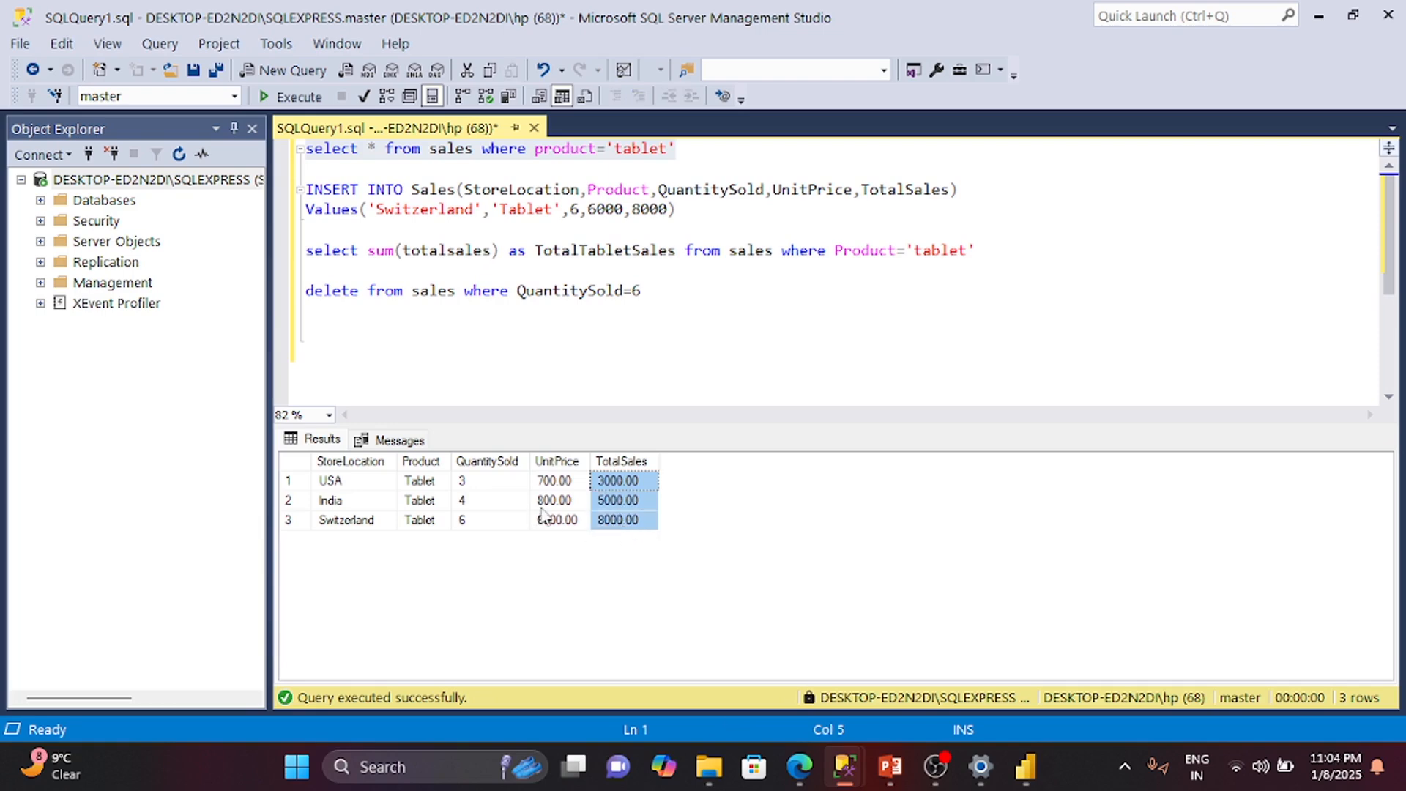
{"action": "left_click_drag", "start_coordinate": [419, 481], "coordinate": [427, 522]}
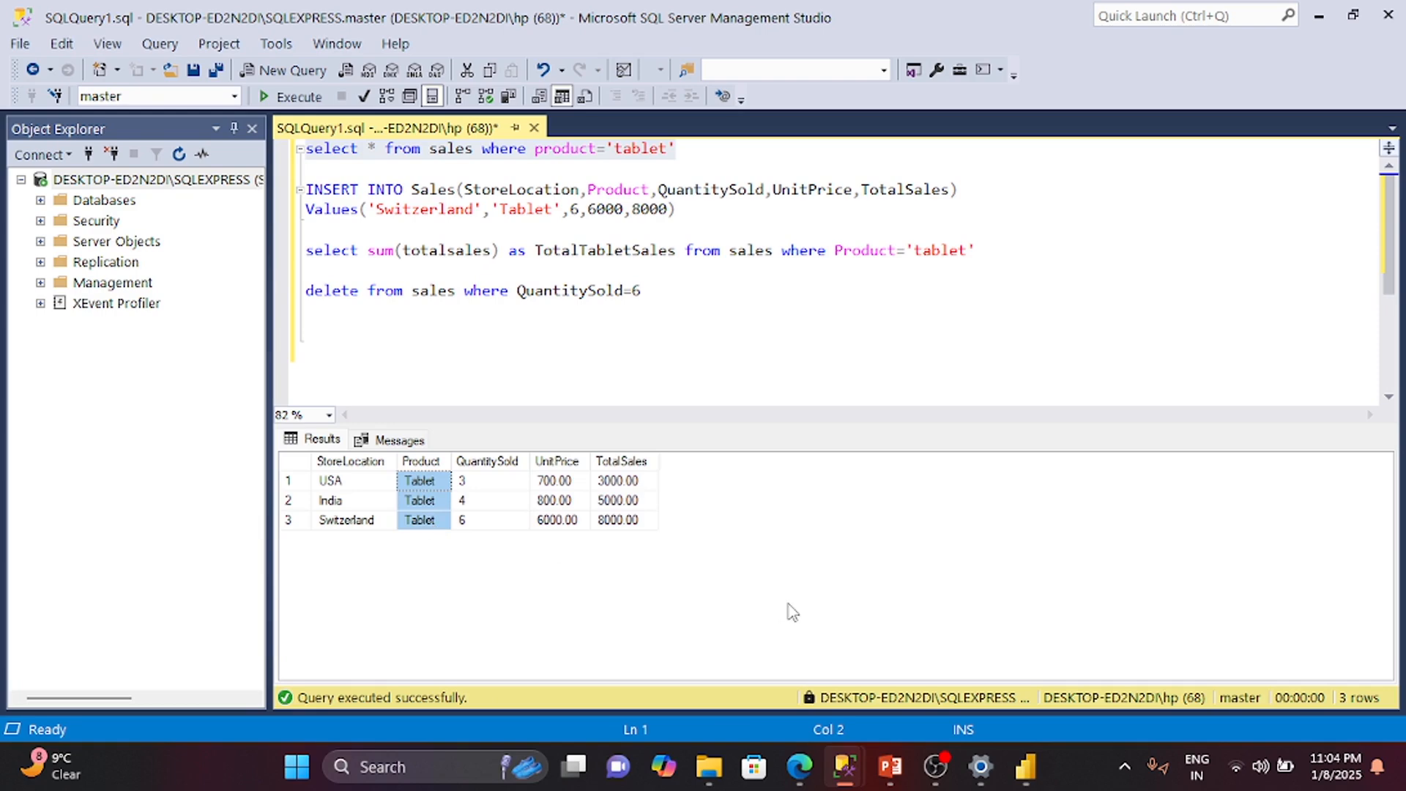
{"action": "mouse_move", "coordinate": [1023, 767]}
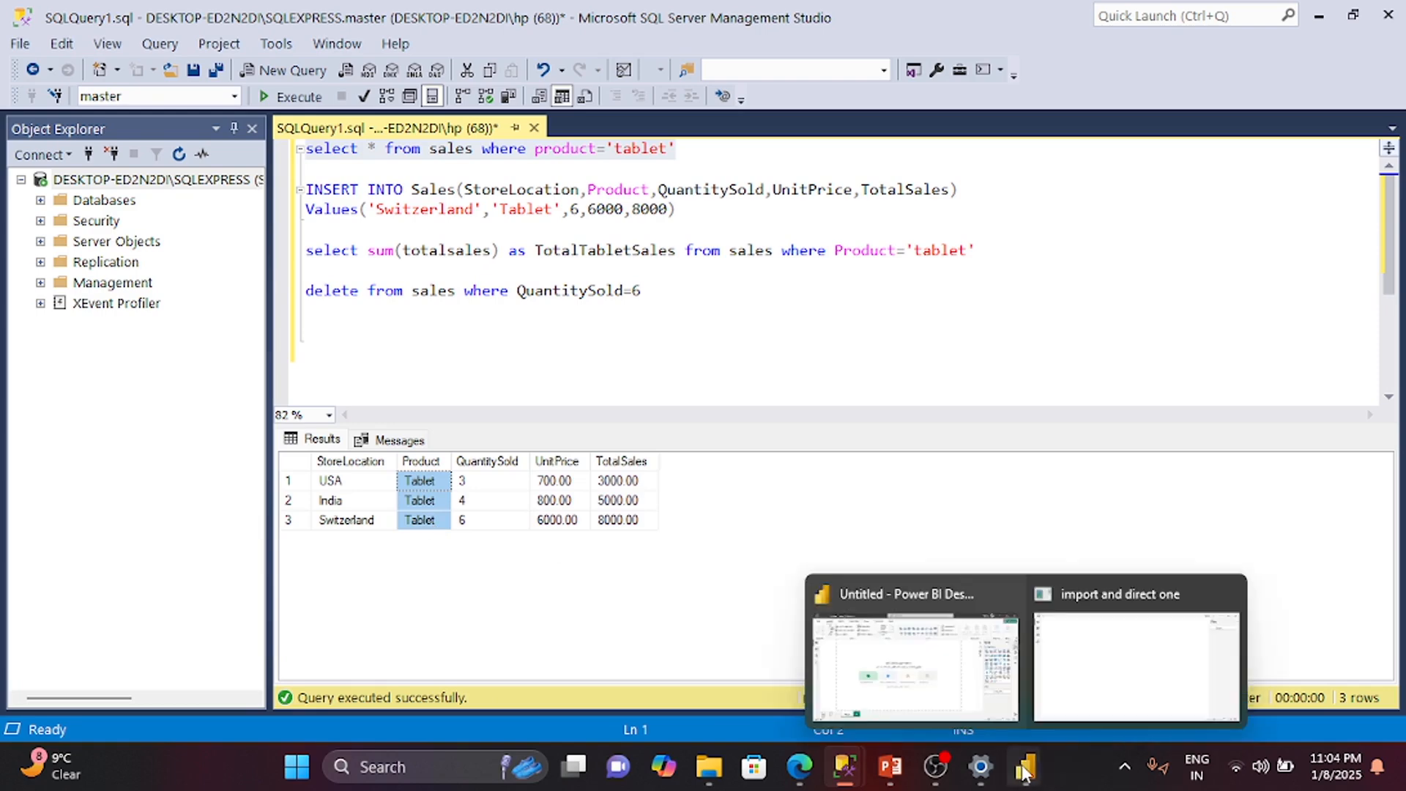
{"action": "left_click", "coordinate": [1089, 658]}
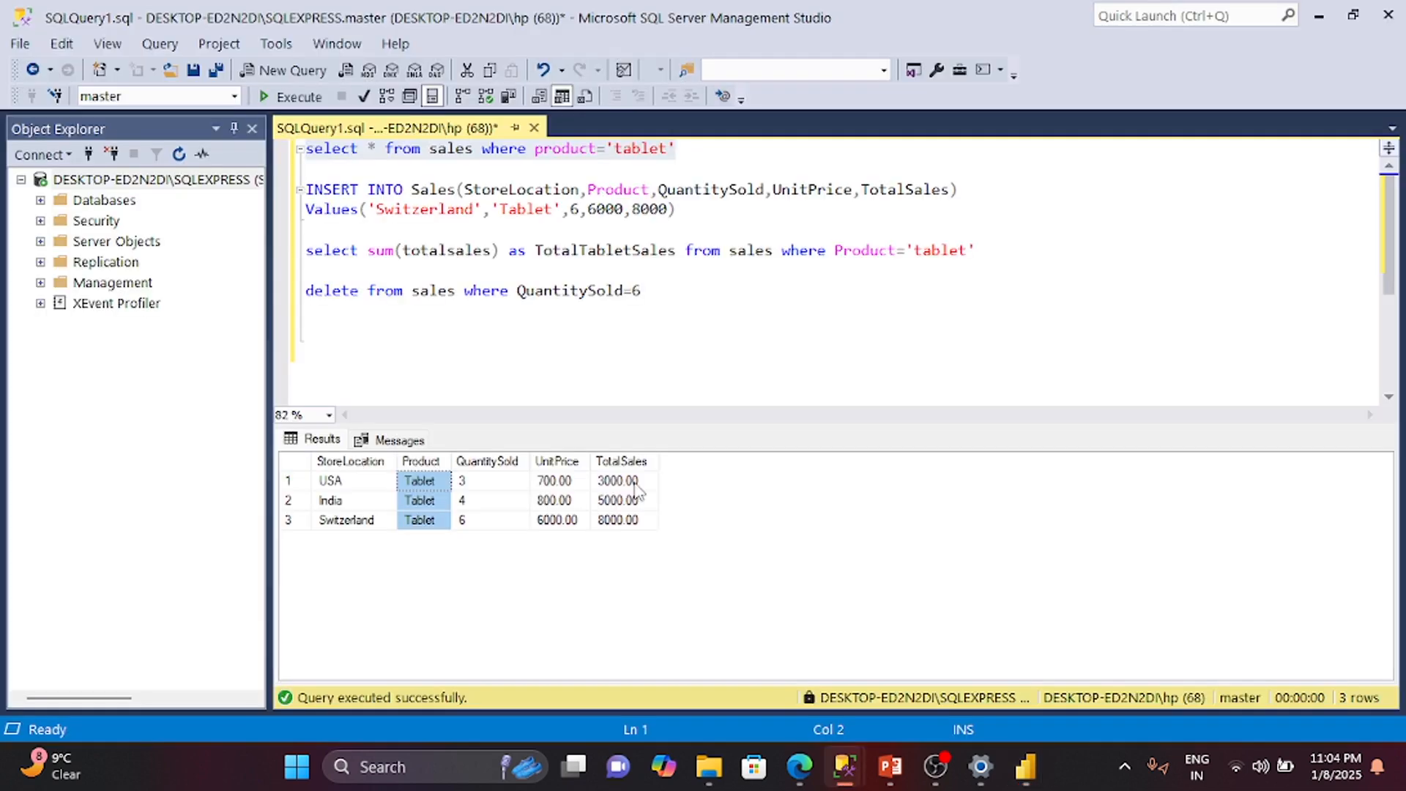
{"action": "left_click", "coordinate": [634, 485]}
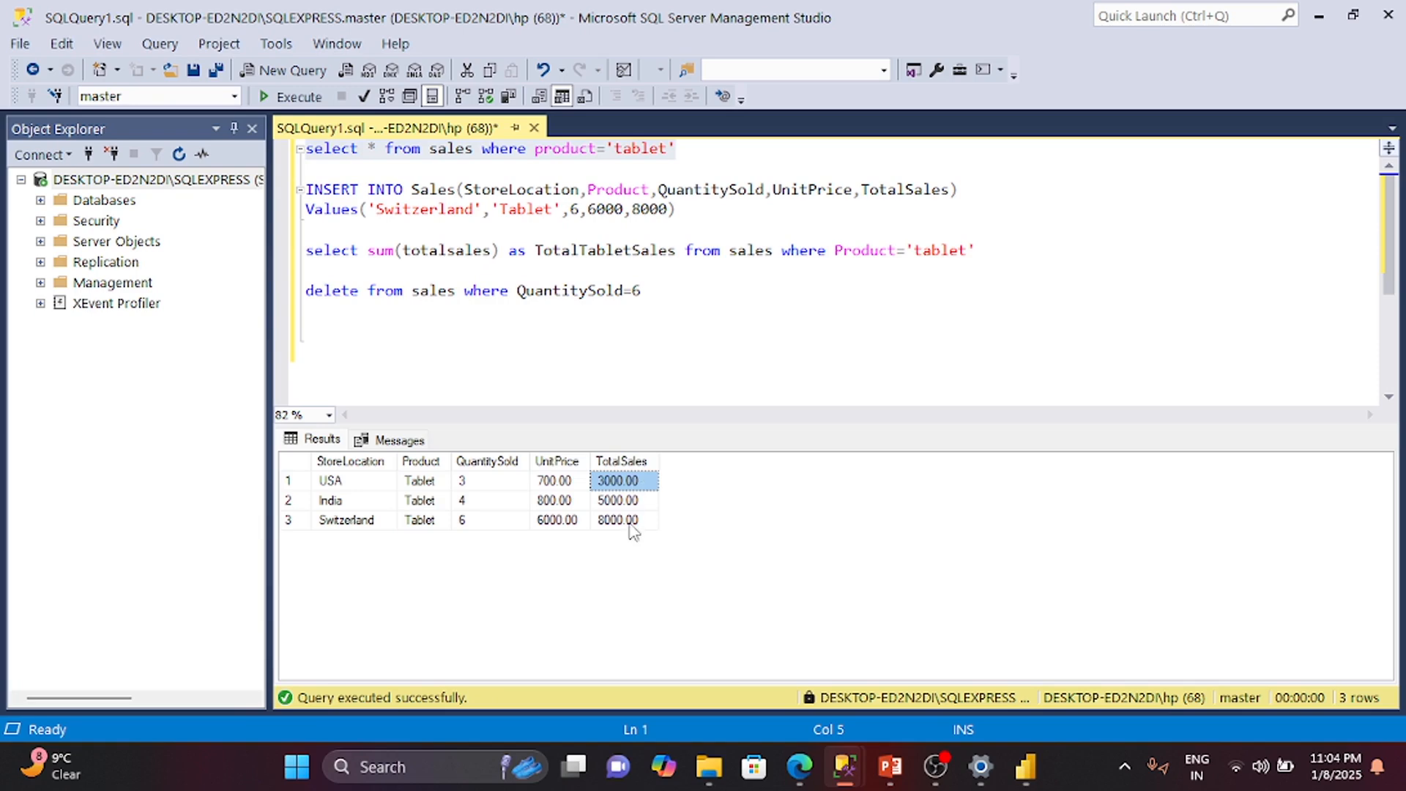
{"action": "left_click", "coordinate": [629, 524], "text": "shift"}
{"action": "left_click", "coordinate": [631, 485]}
{"action": "left_click_drag", "start_coordinate": [631, 506], "coordinate": [637, 538]}
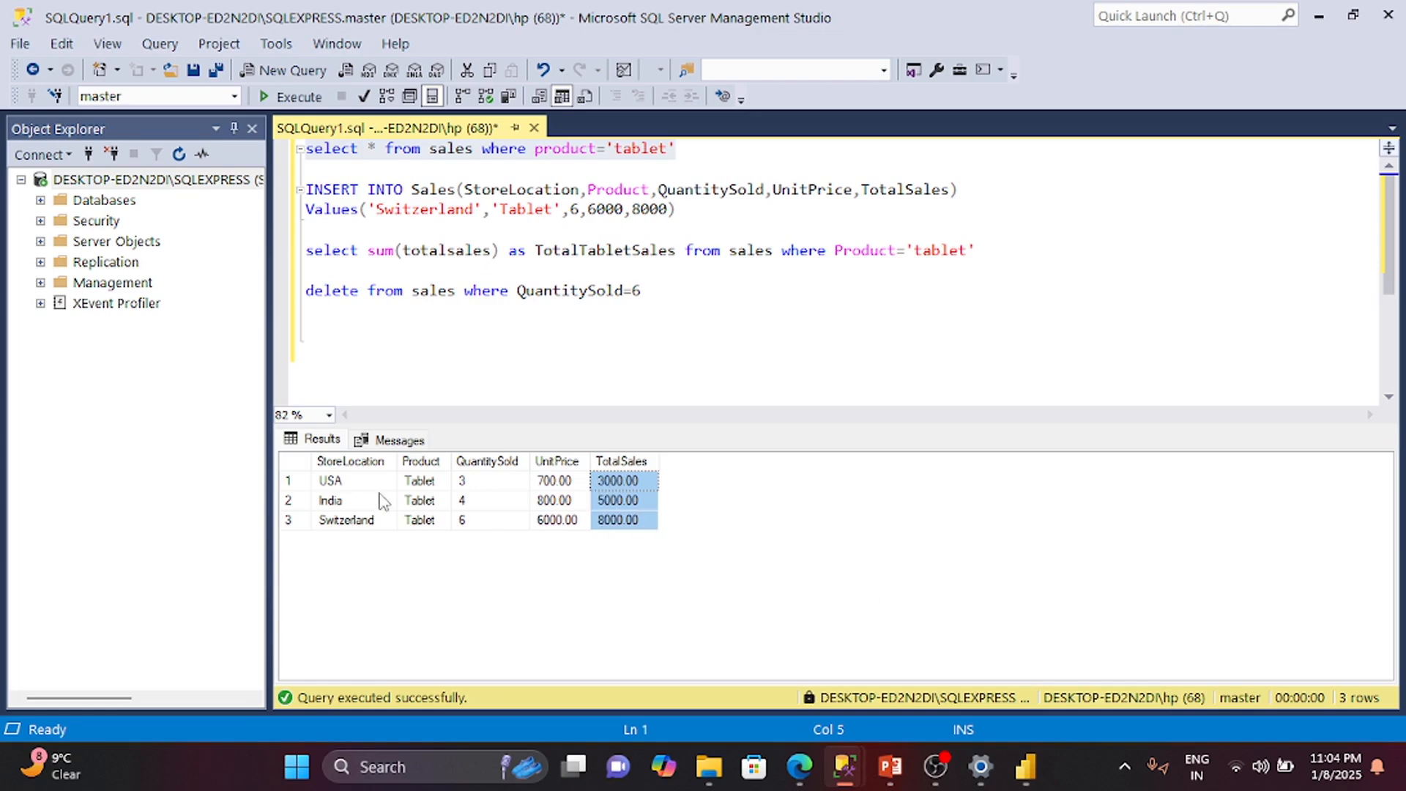
{"action": "mouse_move", "coordinate": [1038, 753]}
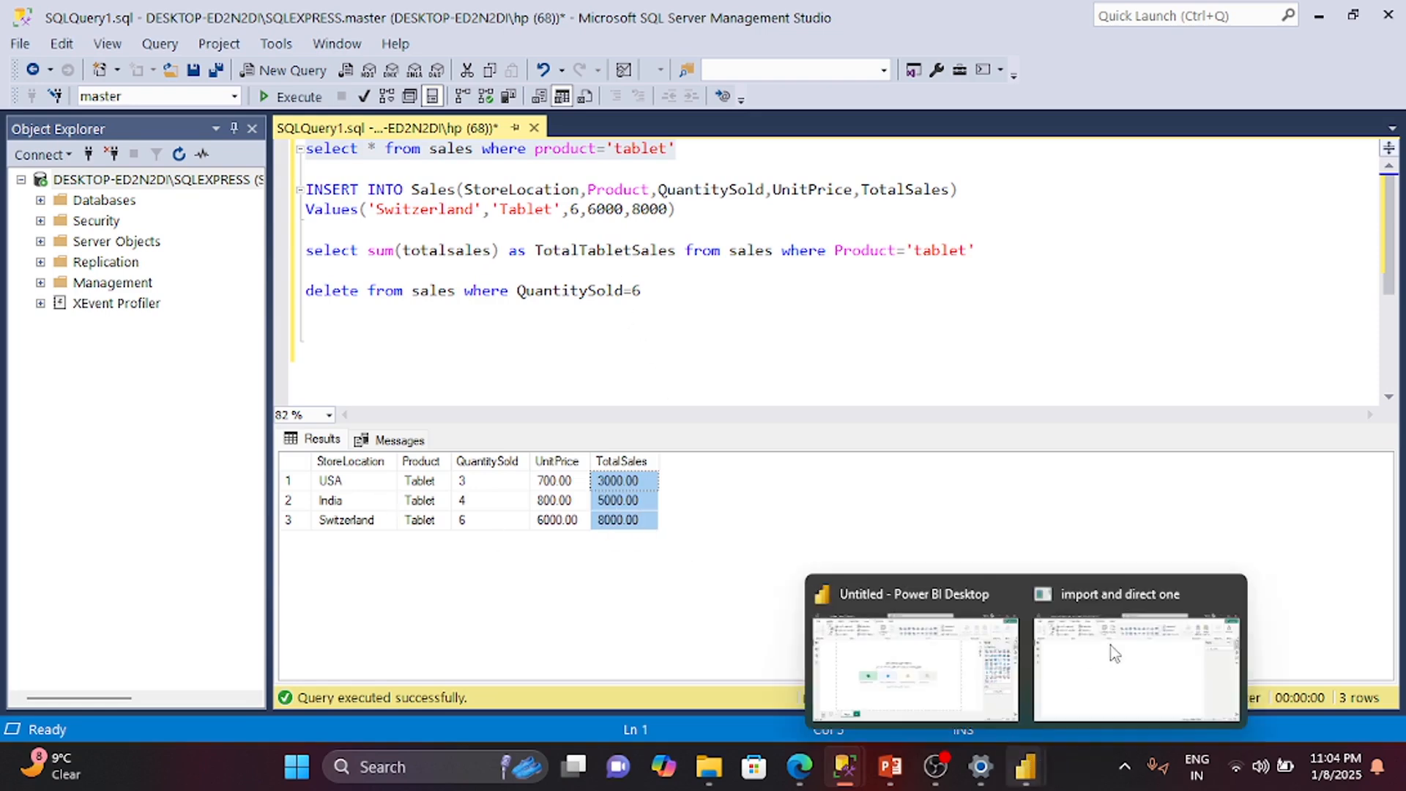
Check the loading of the "import and direct one" report in Power BI Desktop and switch to PowerPoint's Key Differences slide to review it
{"action": "left_click", "coordinate": [1133, 659]}
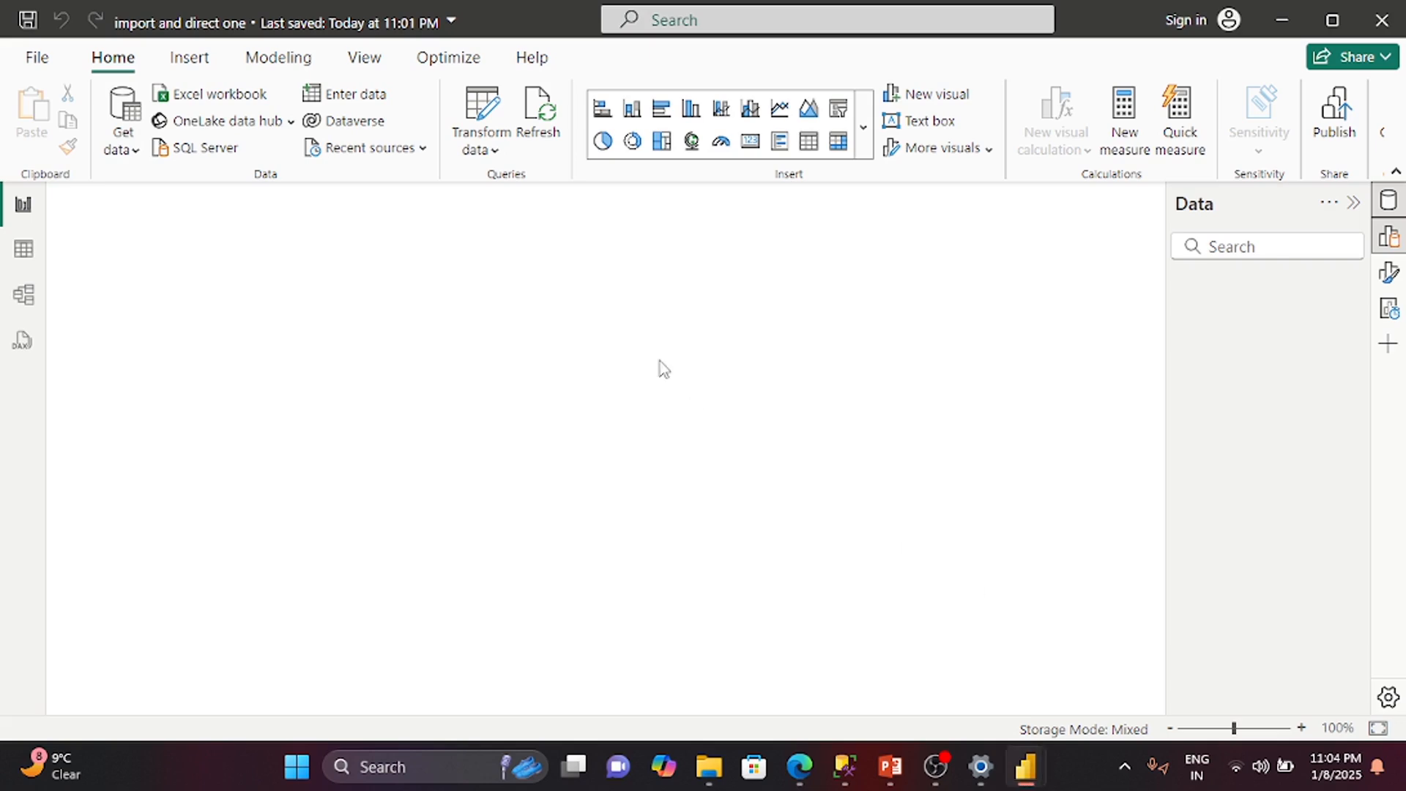
{"action": "mouse_move", "coordinate": [933, 765]}
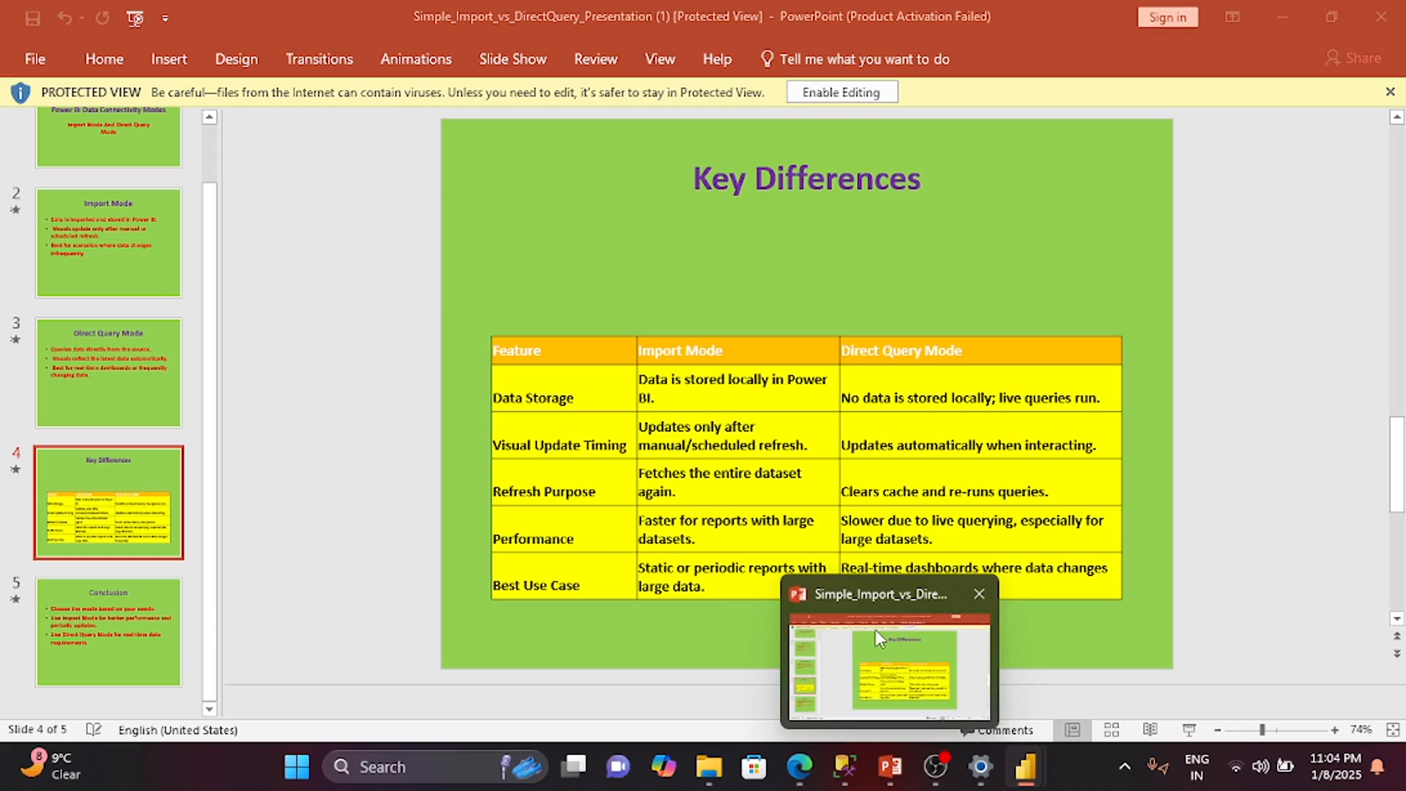
{"action": "left_click", "coordinate": [876, 629]}
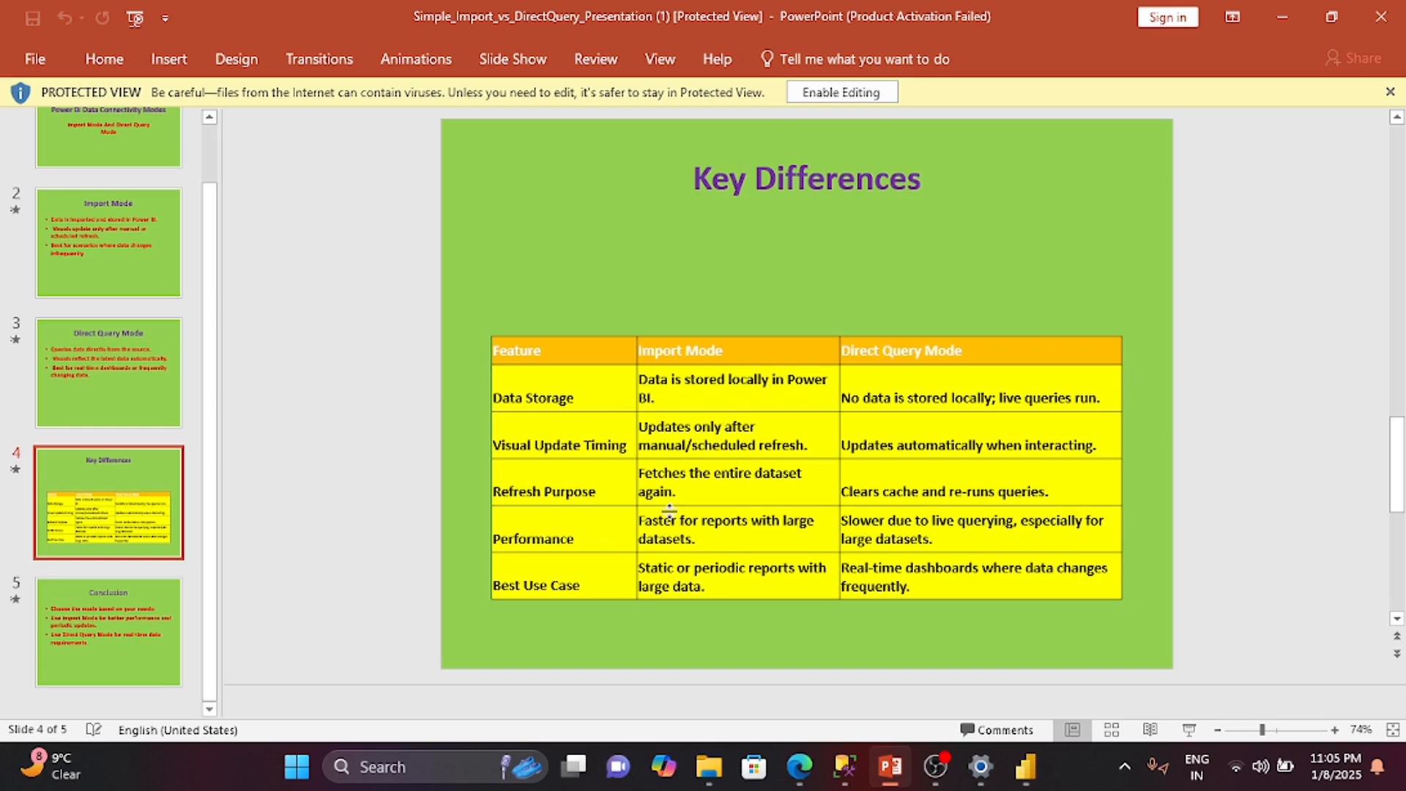
Return to the "import and direct one" report in Power BI Desktop, dismiss the tip about pausing visual queries and refresh the data
{"action": "mouse_move", "coordinate": [1025, 767]}
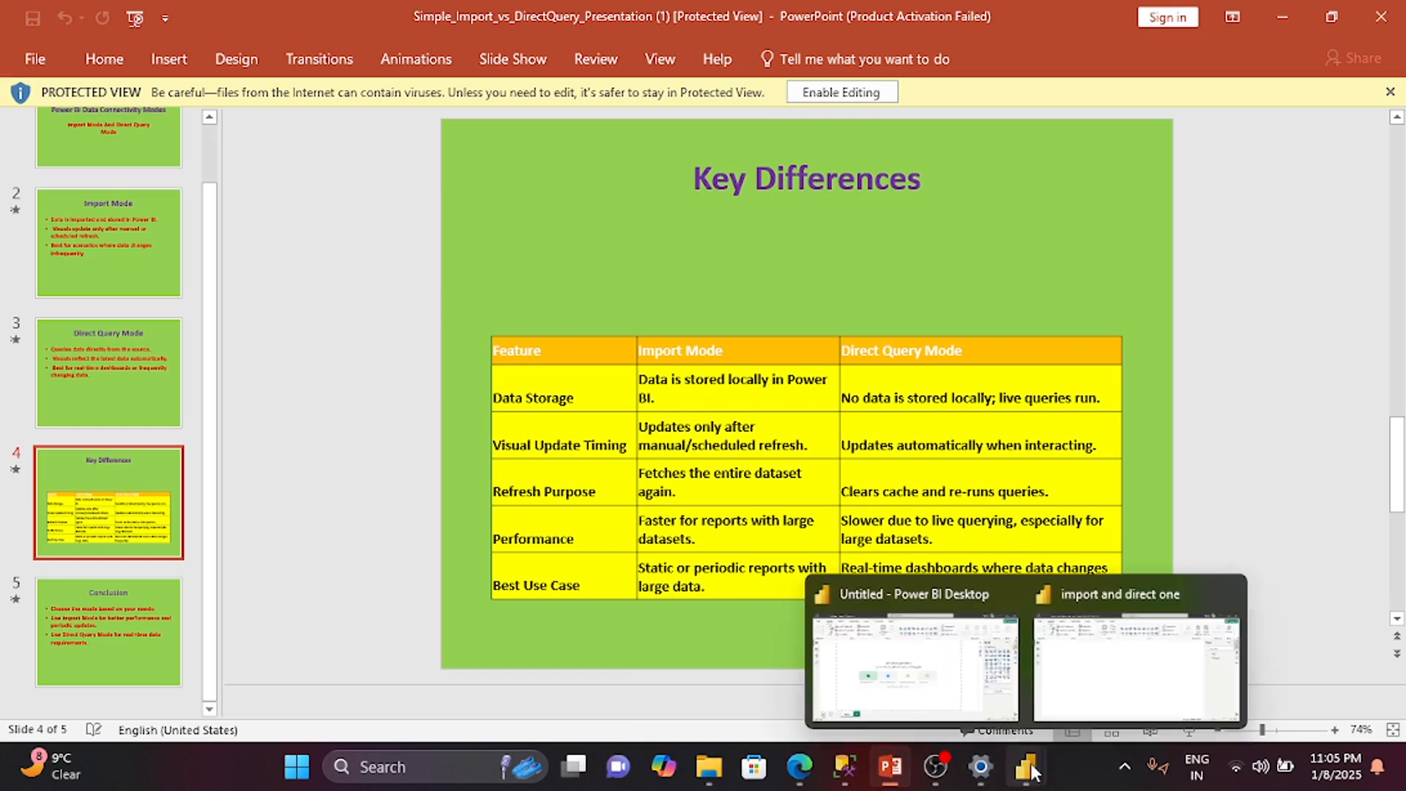
{"action": "left_click", "coordinate": [1126, 638]}
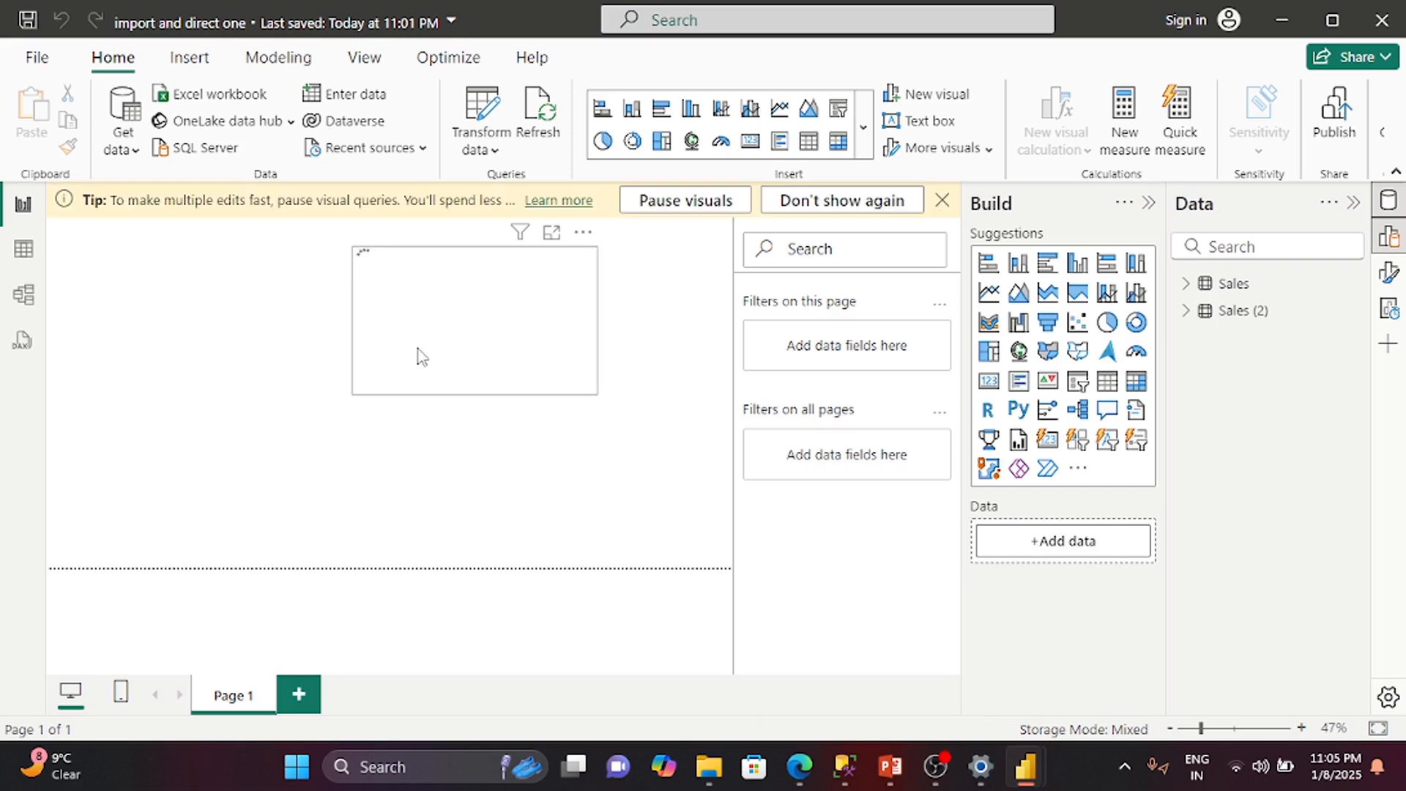
{"action": "left_click", "coordinate": [941, 199]}
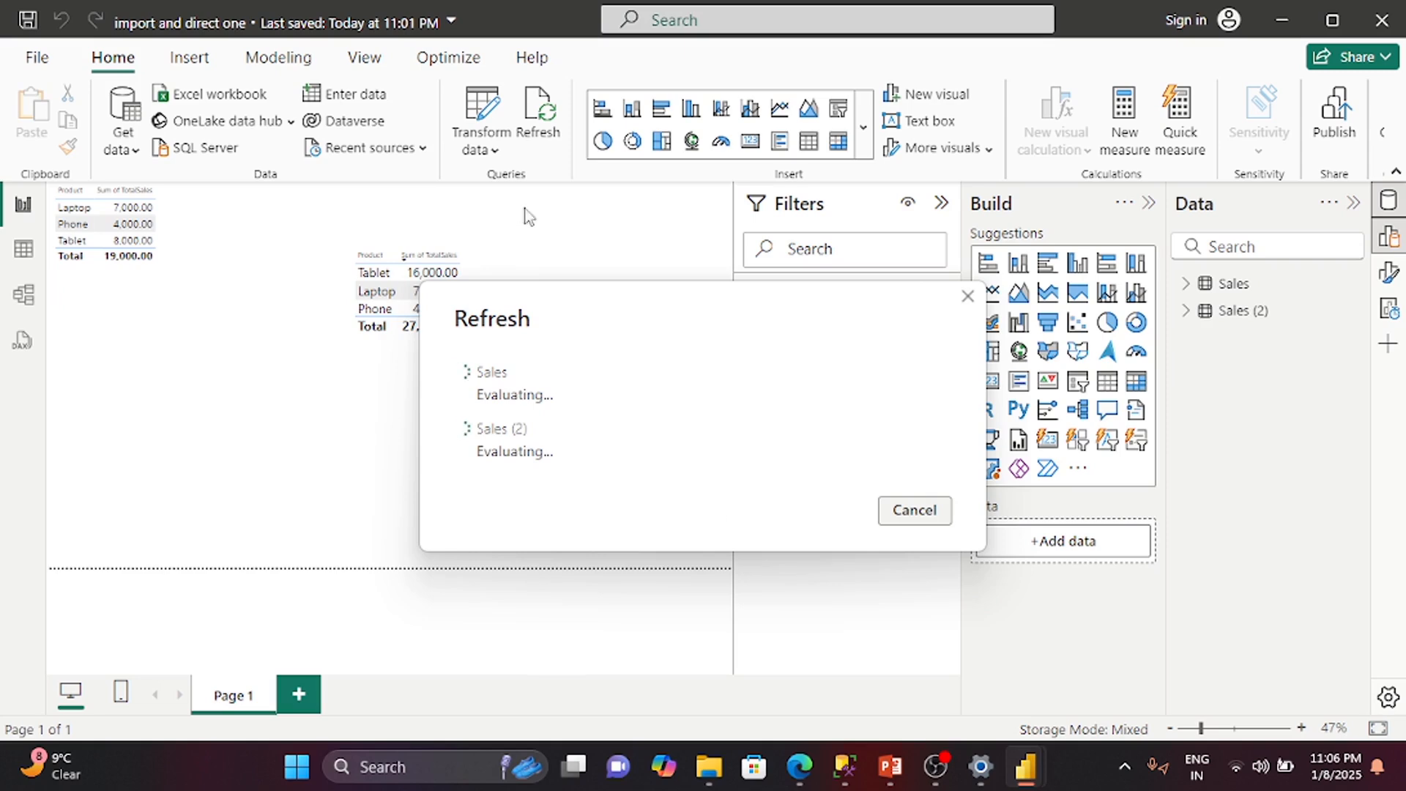
Switch to SQL Server Management Studio and examine the tablet query with its TotalSales, UnitPrice and QuantitySold result columns during the refresh
{"action": "mouse_move", "coordinate": [853, 770]}
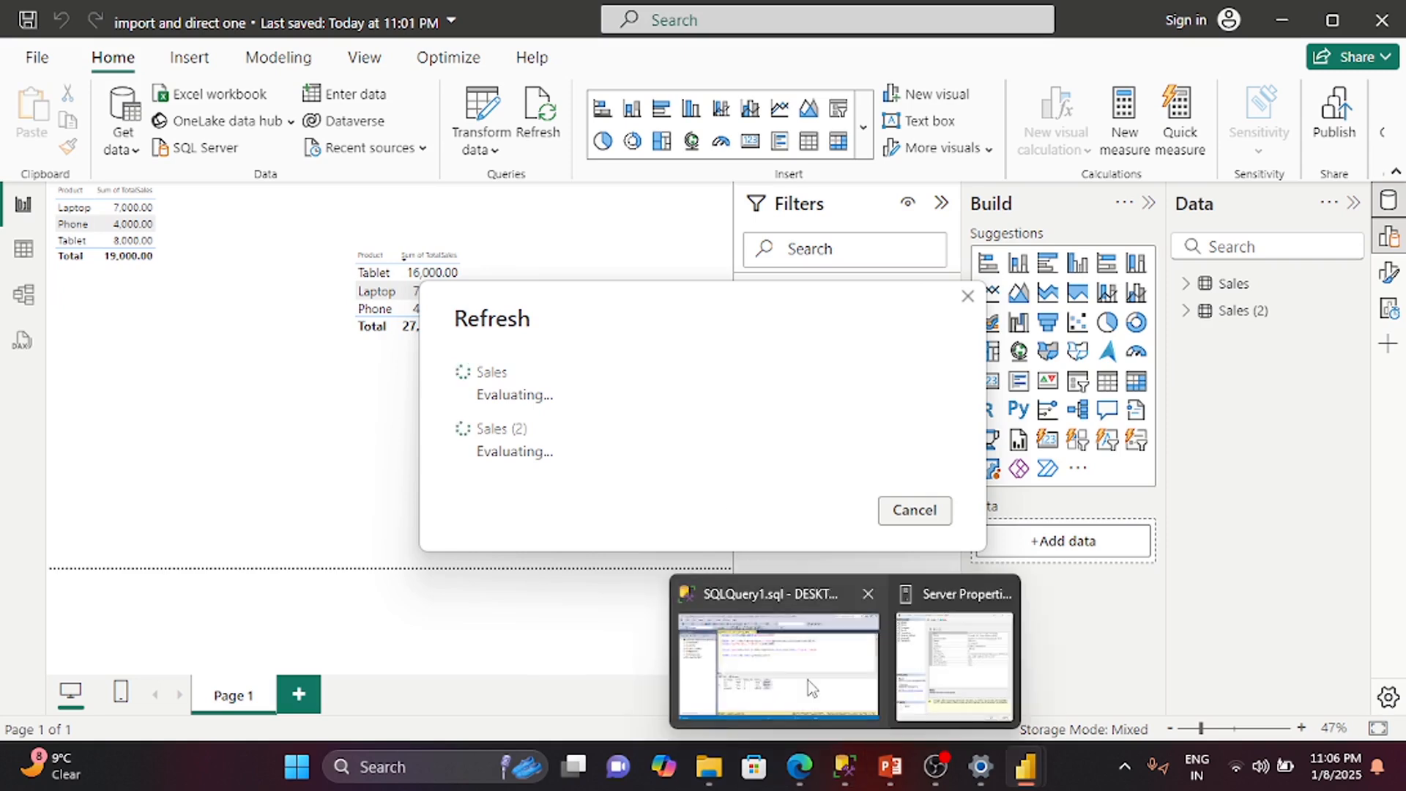
{"action": "left_click", "coordinate": [778, 663]}
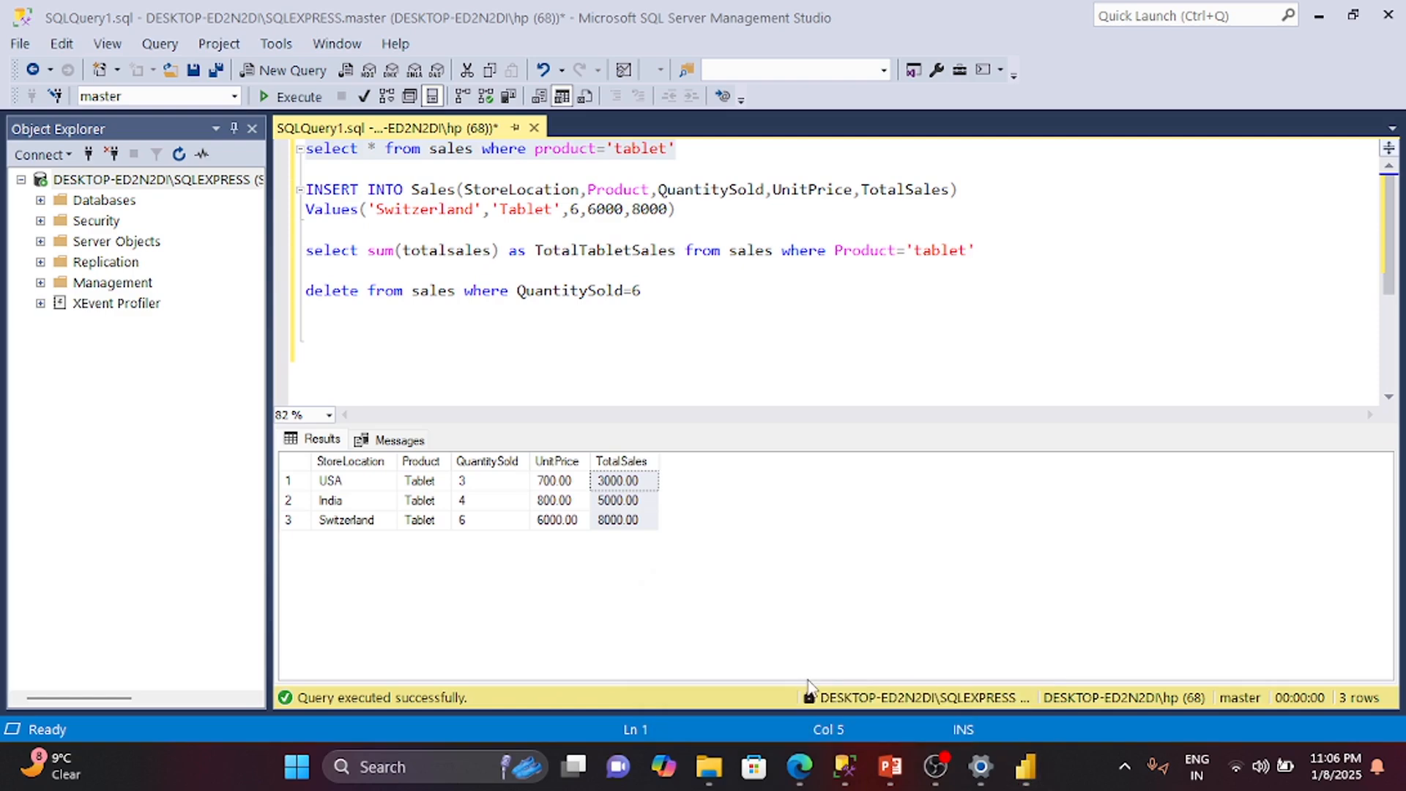
{"action": "left_click", "coordinate": [595, 149]}
{"action": "left_click", "coordinate": [525, 154]}
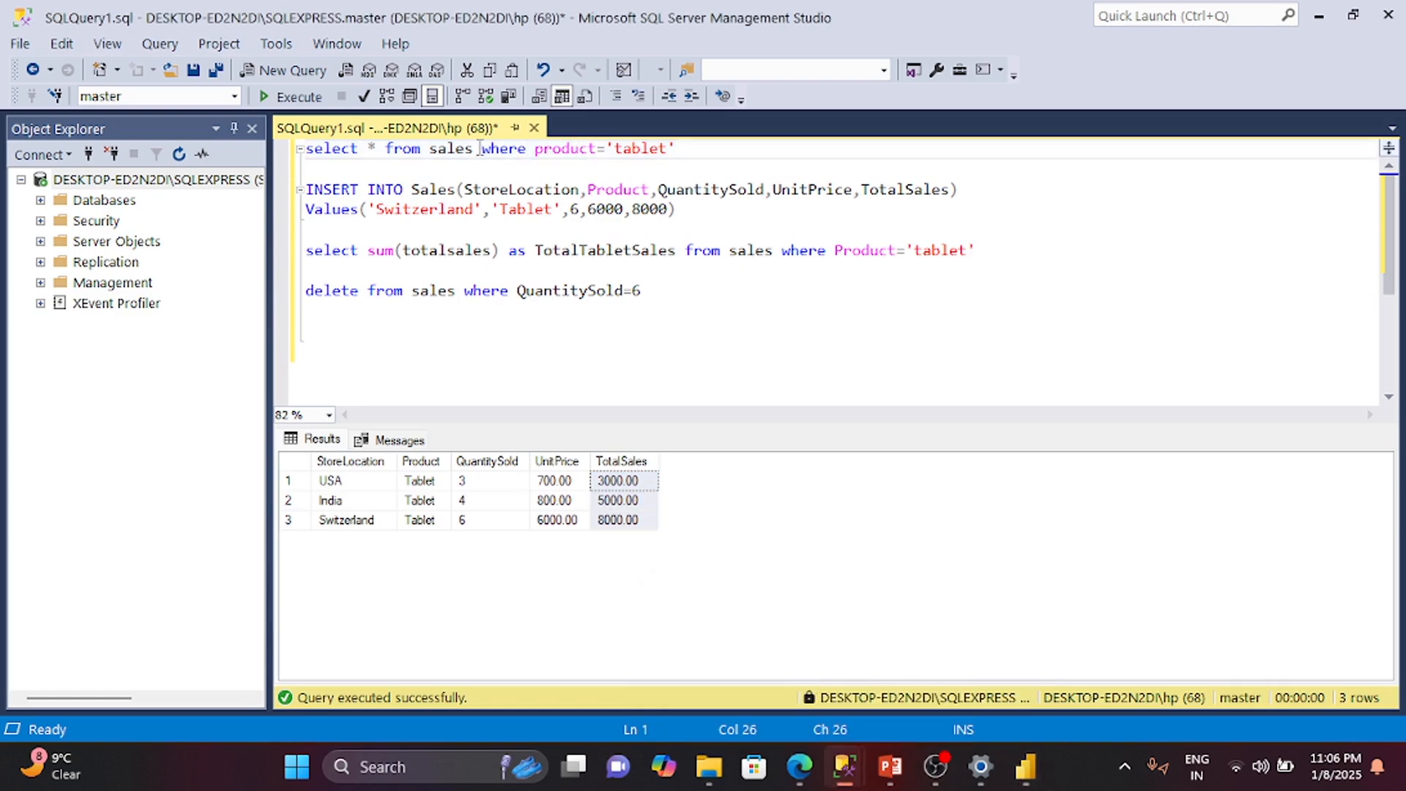
{"action": "left_click_drag", "start_coordinate": [678, 149], "coordinate": [243, 143]}
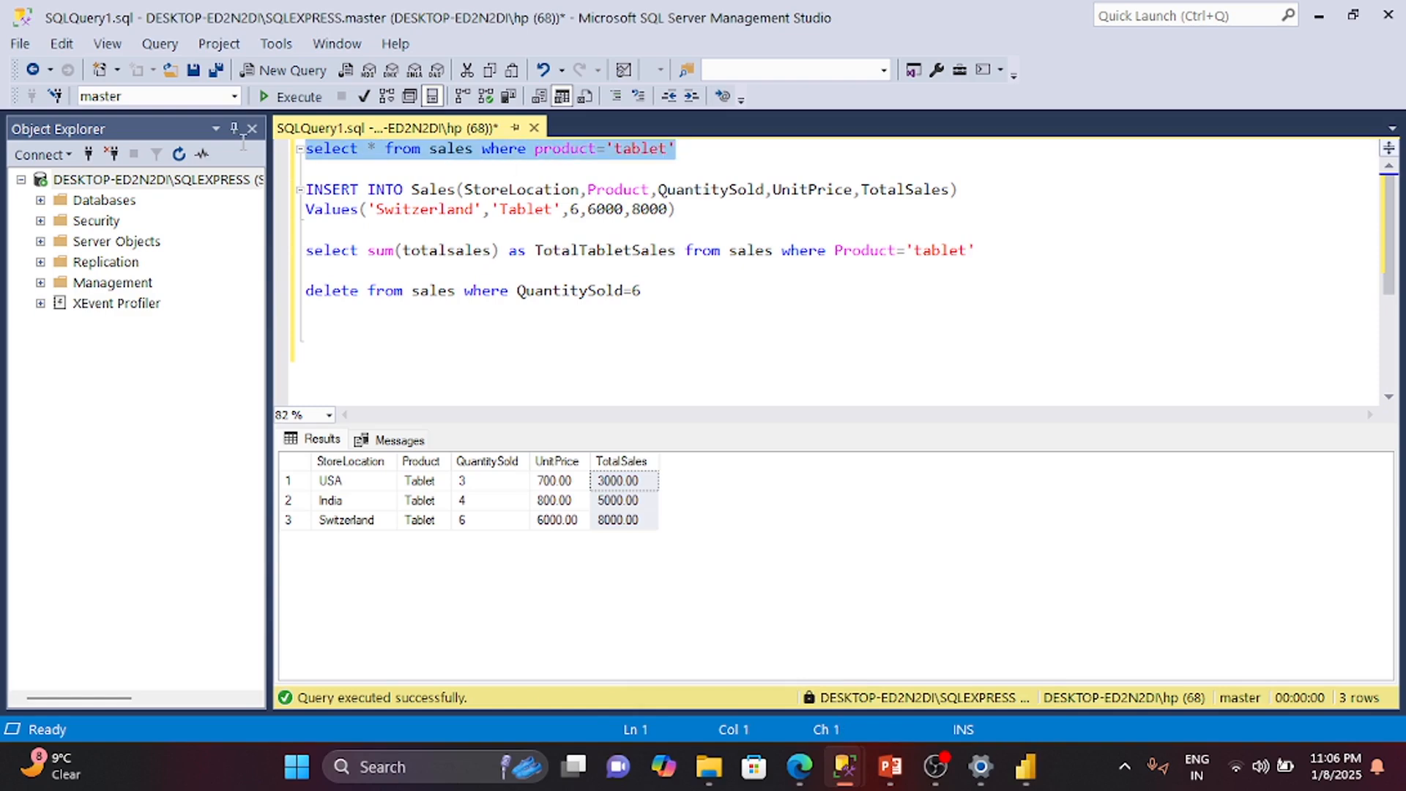
{"action": "left_click", "coordinate": [640, 313]}
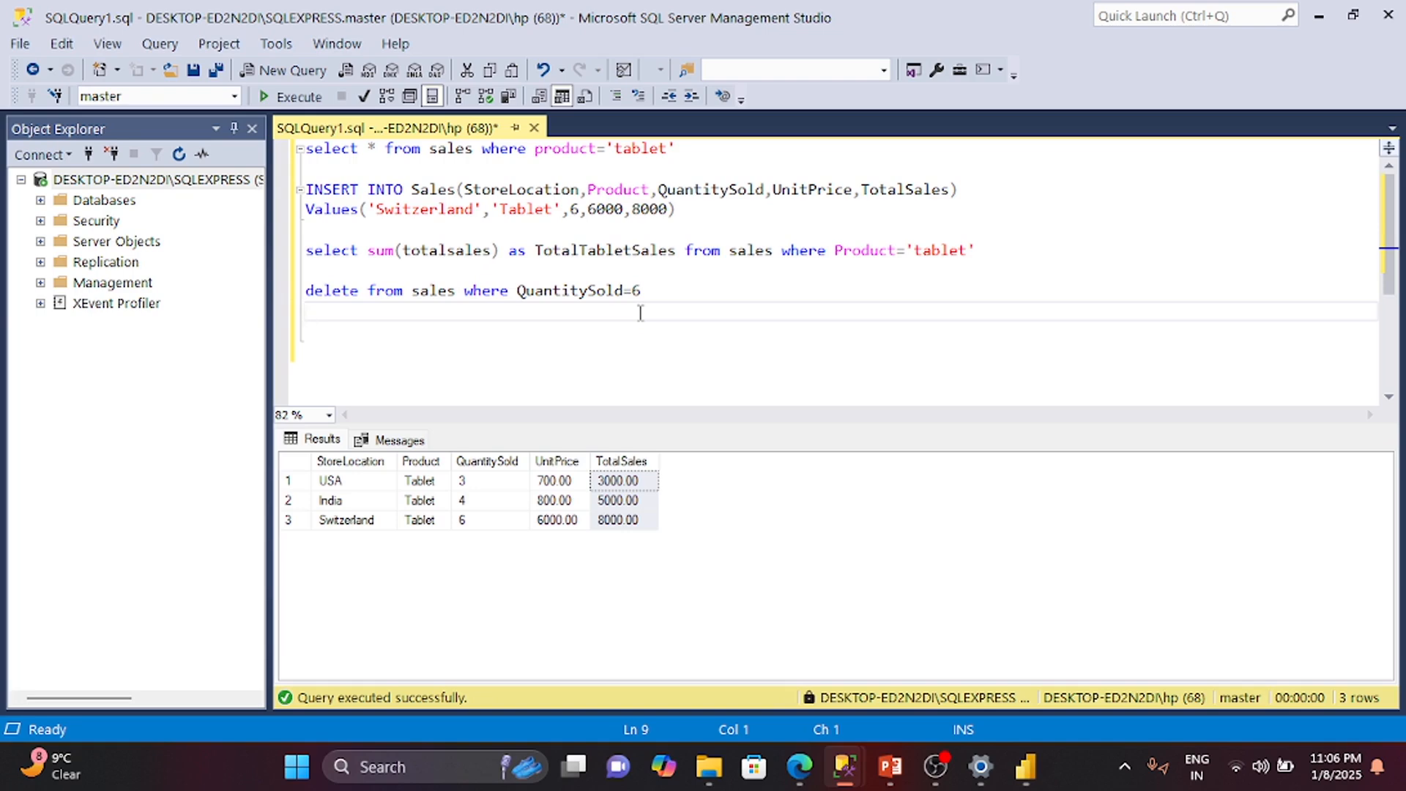
{"action": "left_click", "coordinate": [626, 460]}
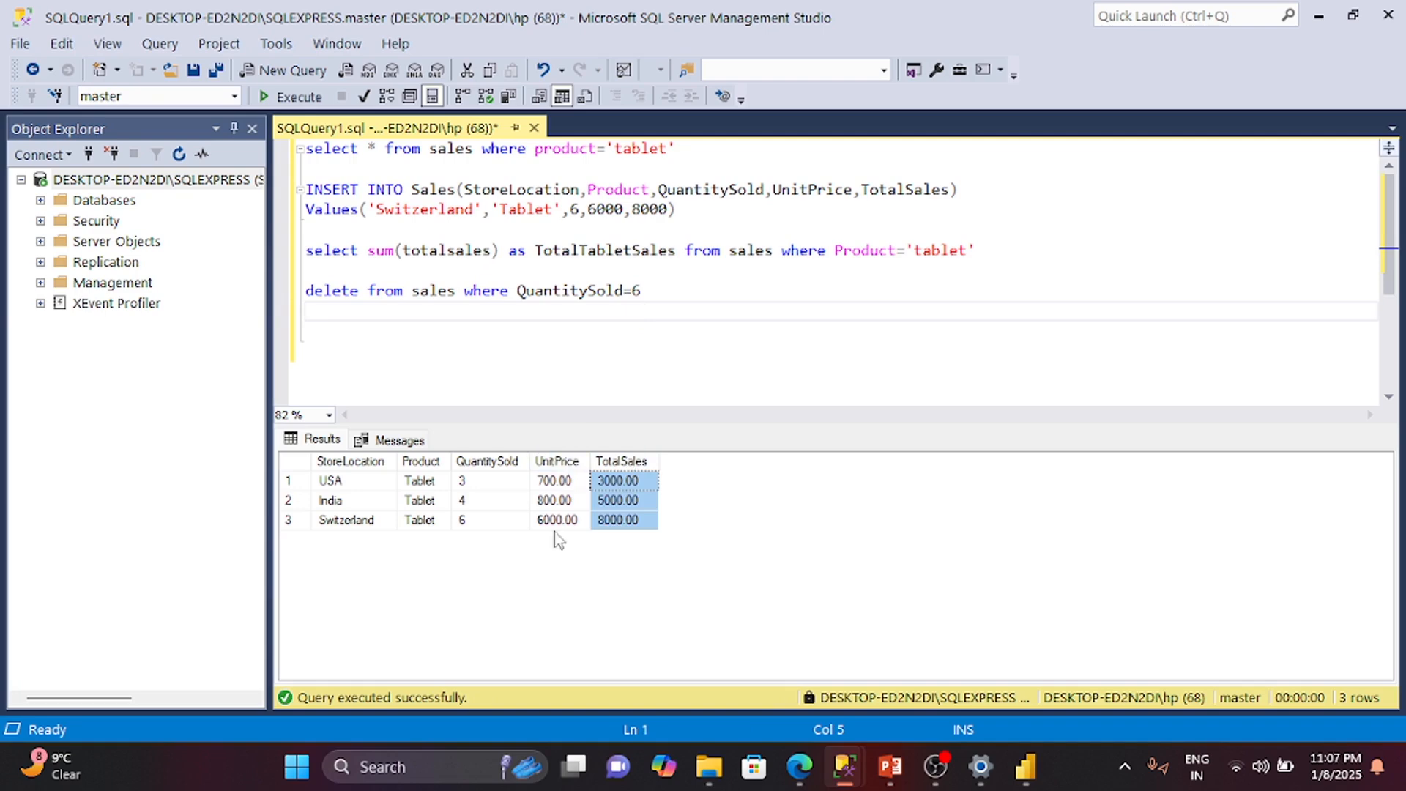
{"action": "left_click", "coordinate": [558, 462]}
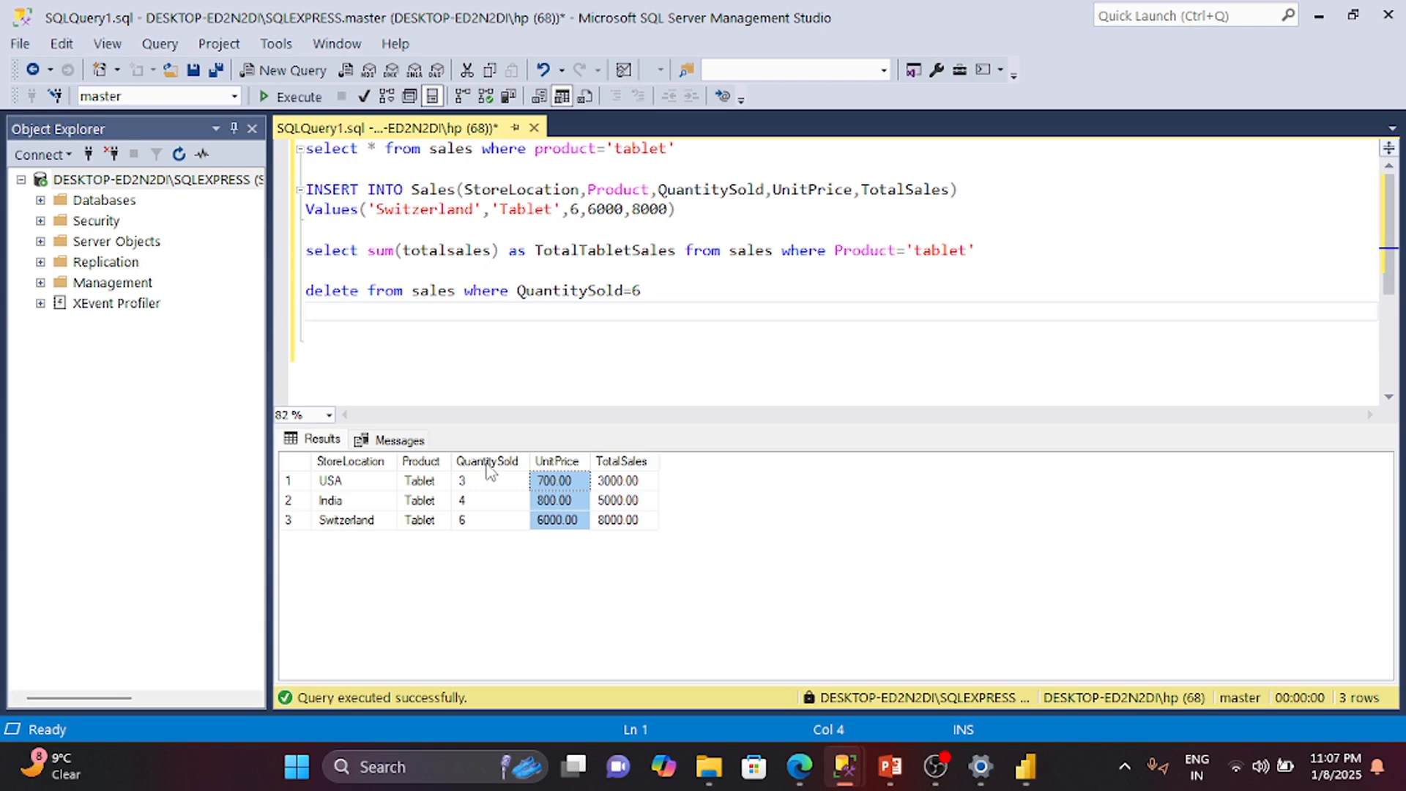
{"action": "left_click", "coordinate": [639, 288]}
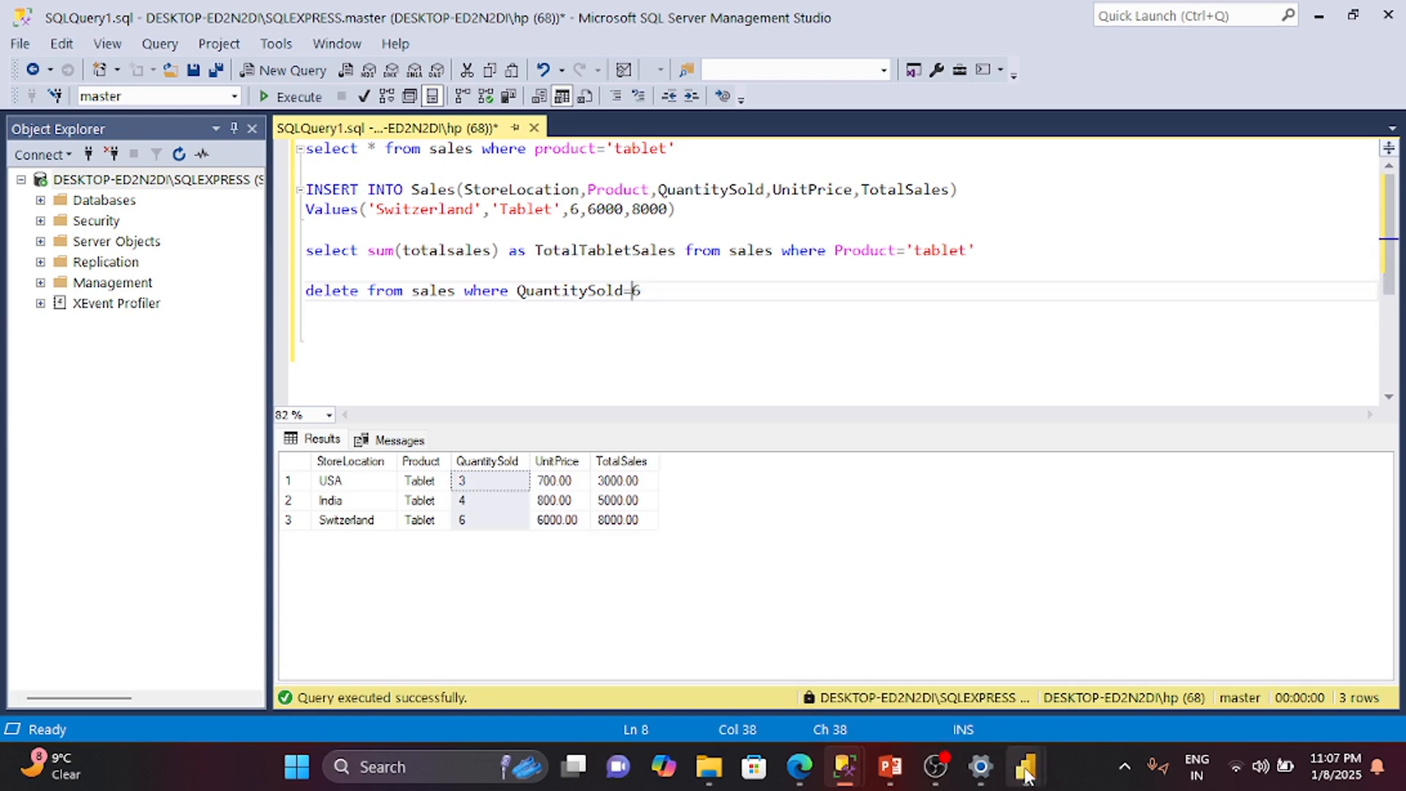
Return to the "import and direct one" report in Power BI Desktop to check the progress of the data refresh
{"action": "mouse_move", "coordinate": [1027, 775]}
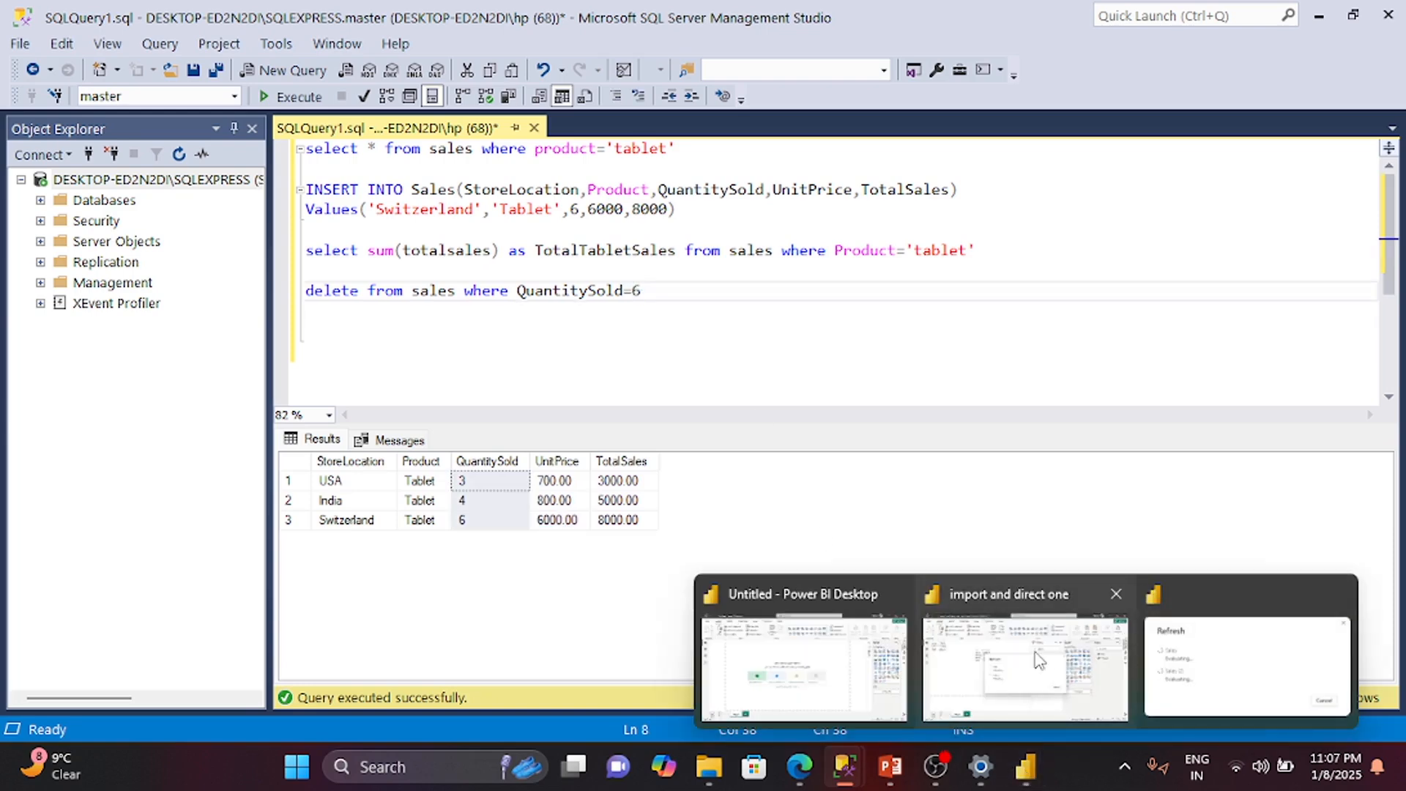
{"action": "left_click", "coordinate": [1039, 659]}
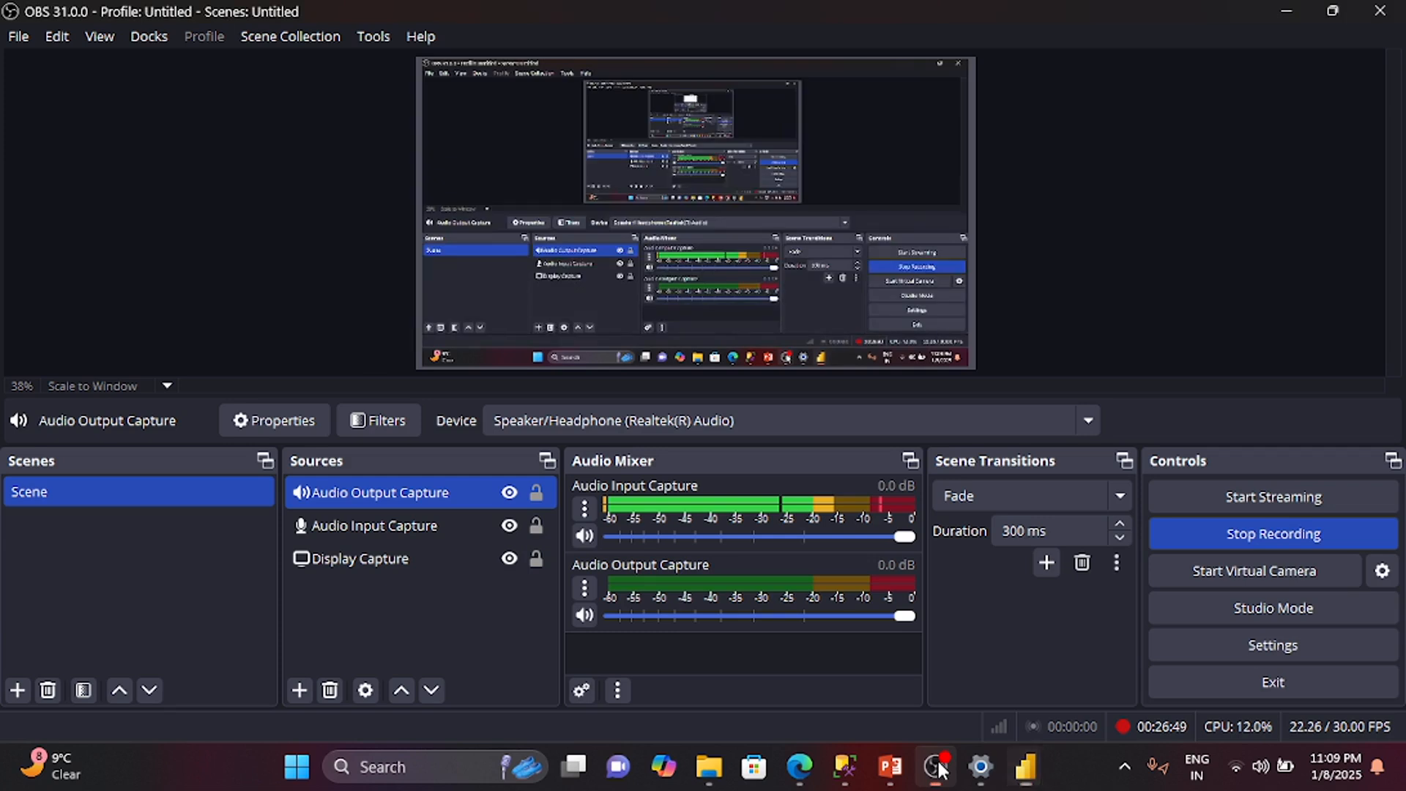
{"action": "left_click", "coordinate": [945, 659]}
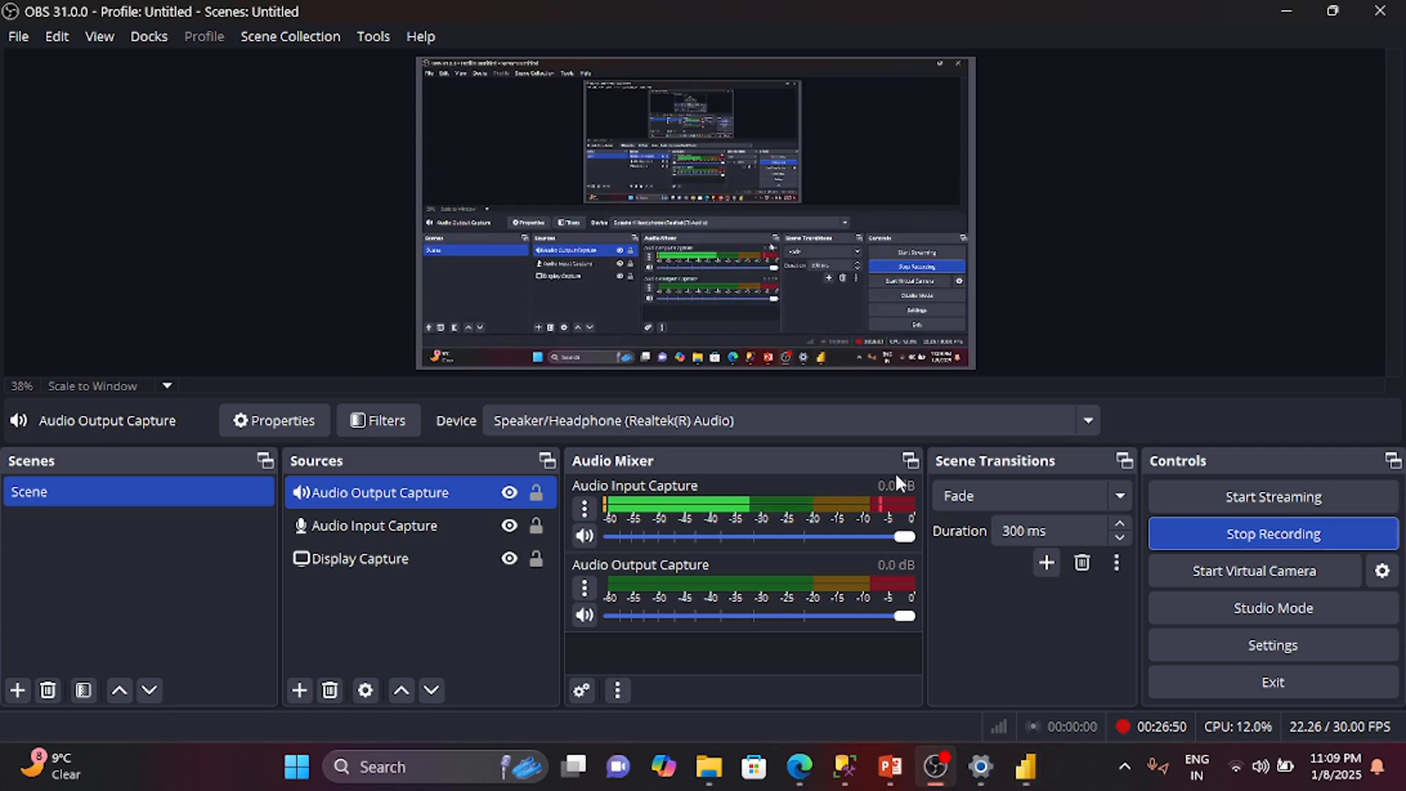